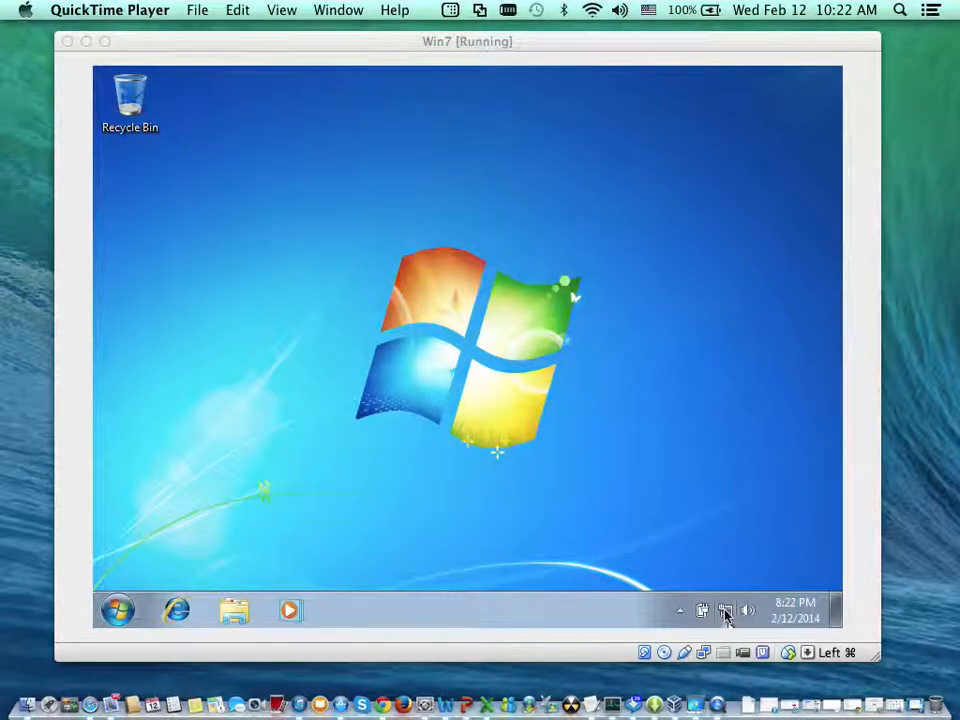
- Examine the network connection details of Local Area Connection 2 in the Network and Sharing Center, then close all its windows
right_click(727, 614)
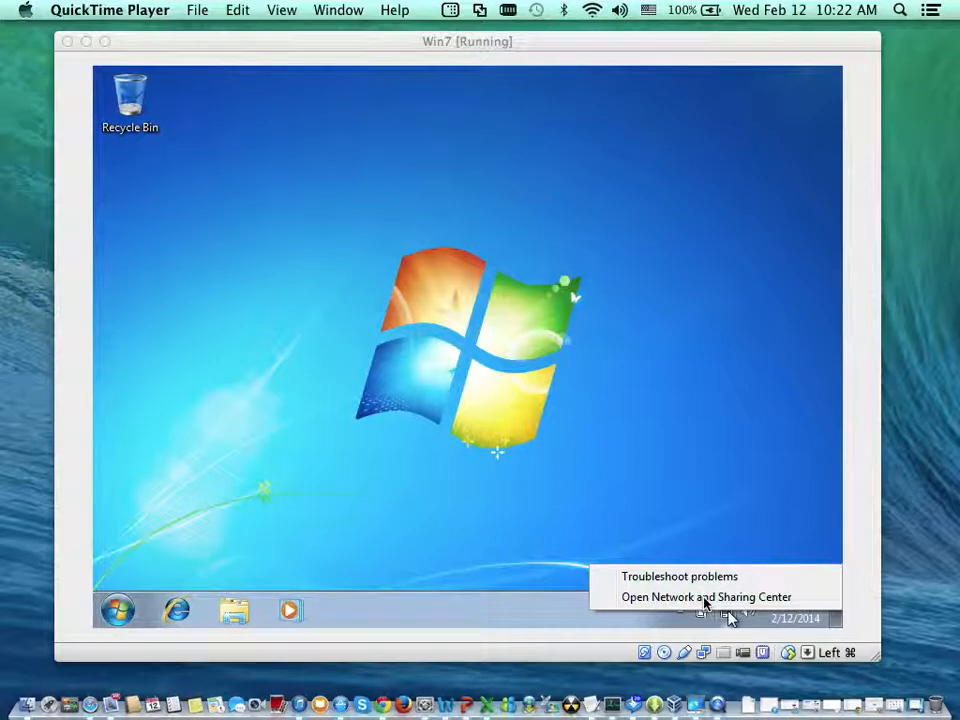
click(704, 603)
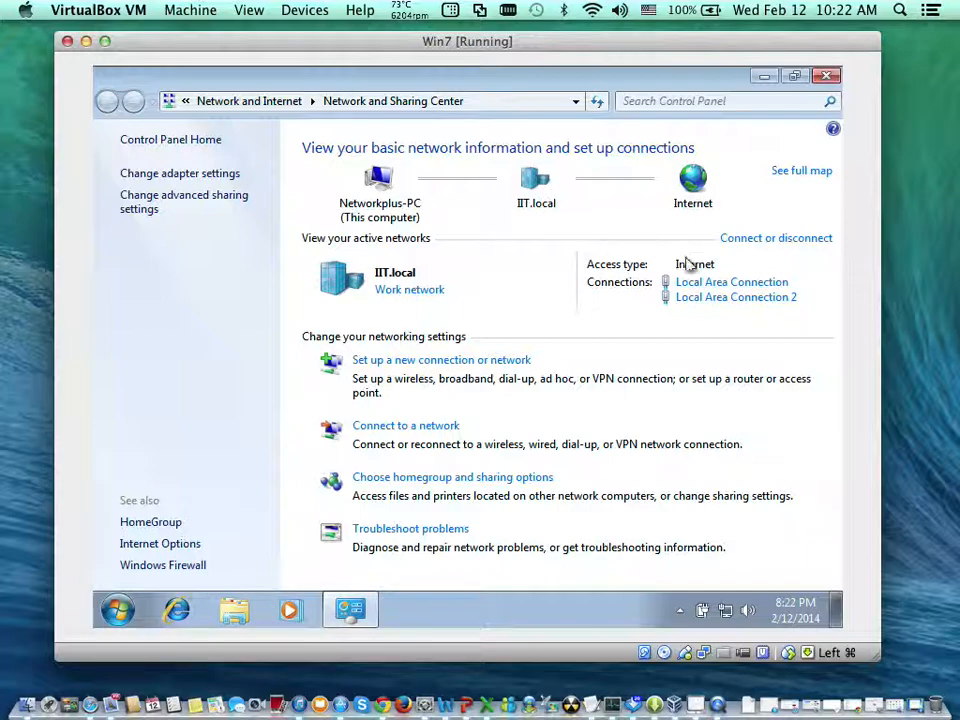
click(700, 296)
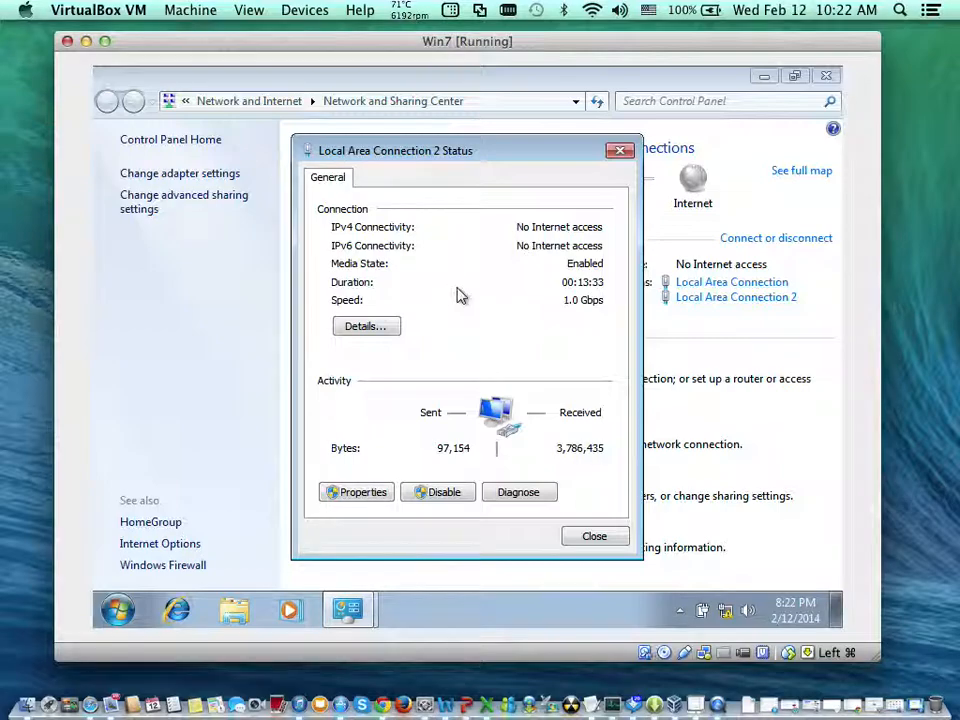
click(366, 327)
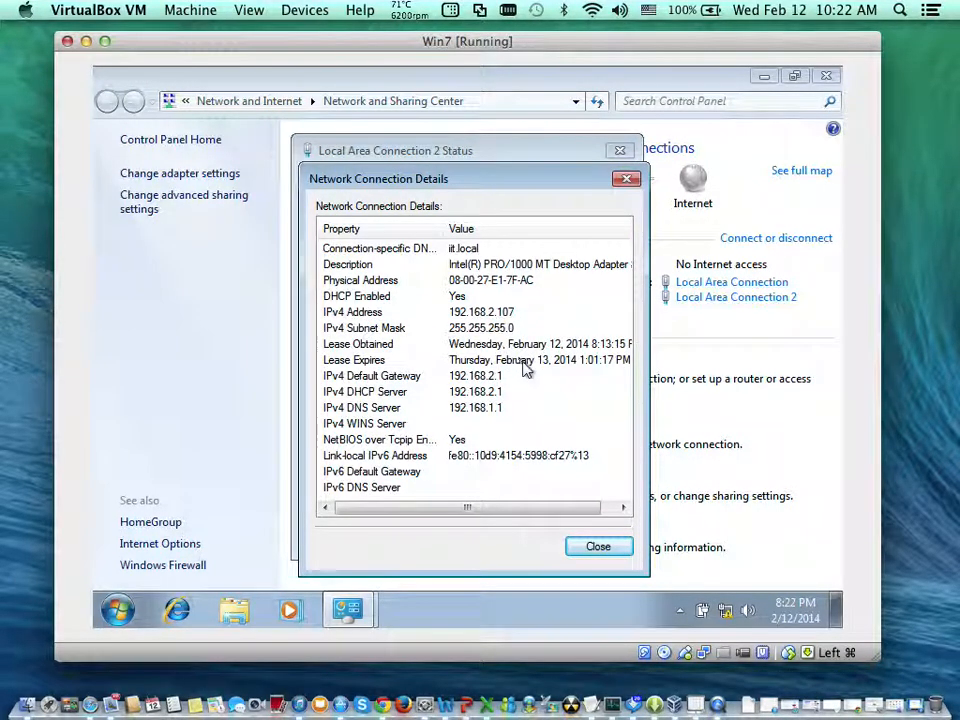
mouse_move(614, 710)
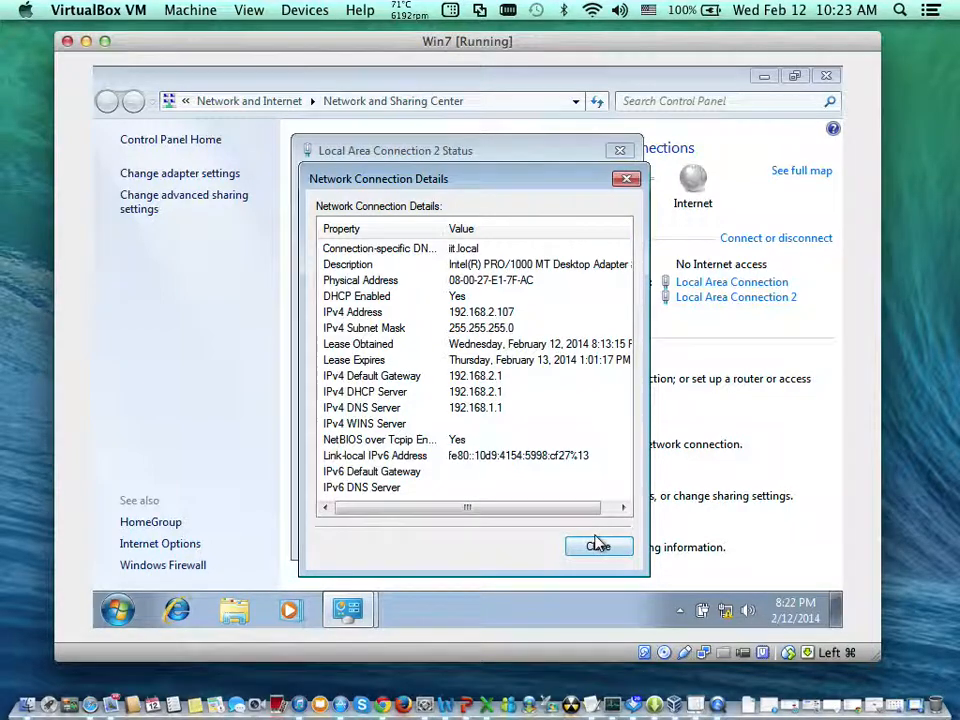
click(597, 545)
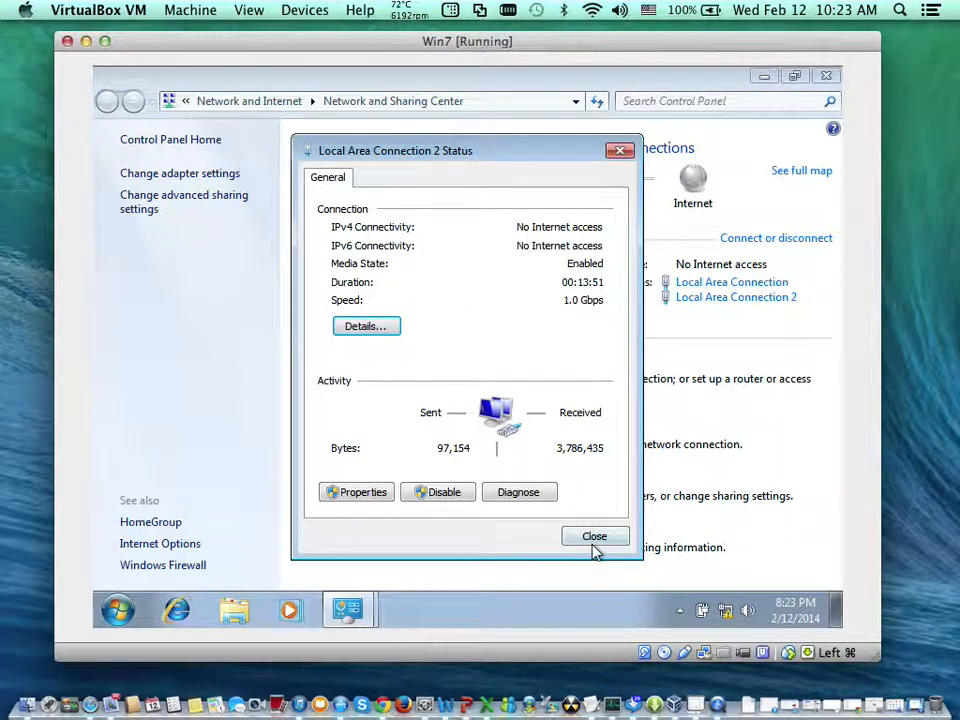
click(598, 537)
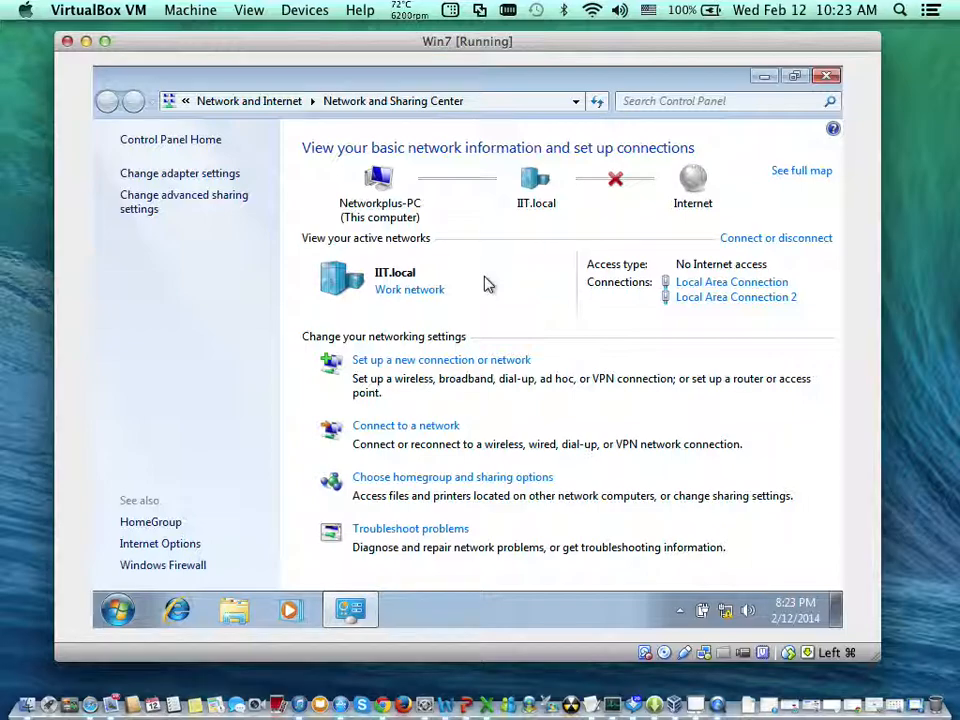
click(827, 78)
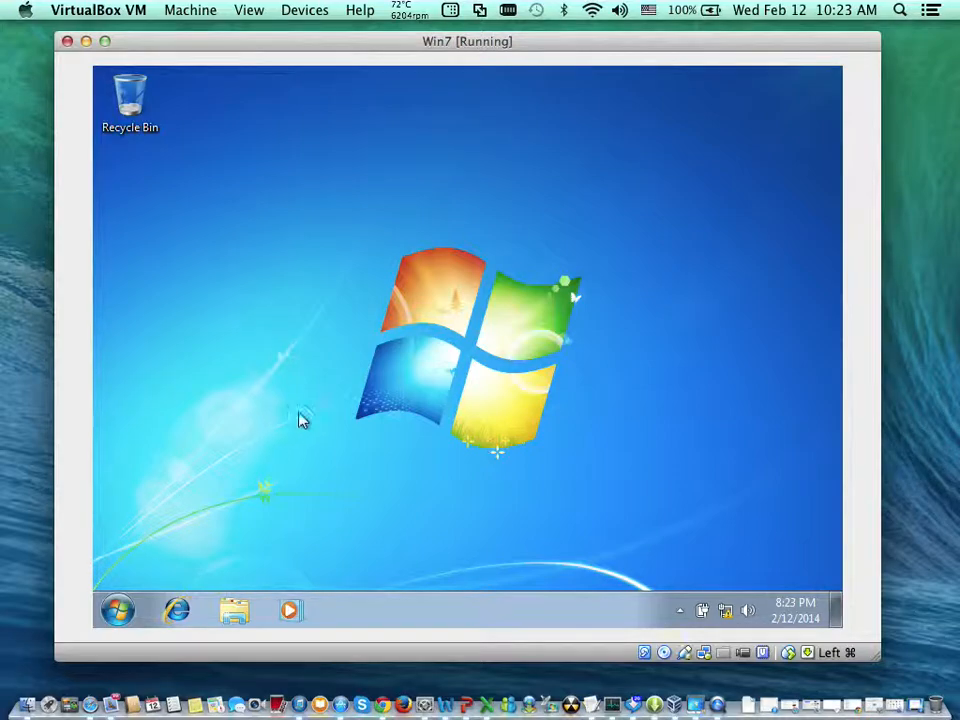
- Create a new folder named Docs on the desktop
right_click(269, 245)
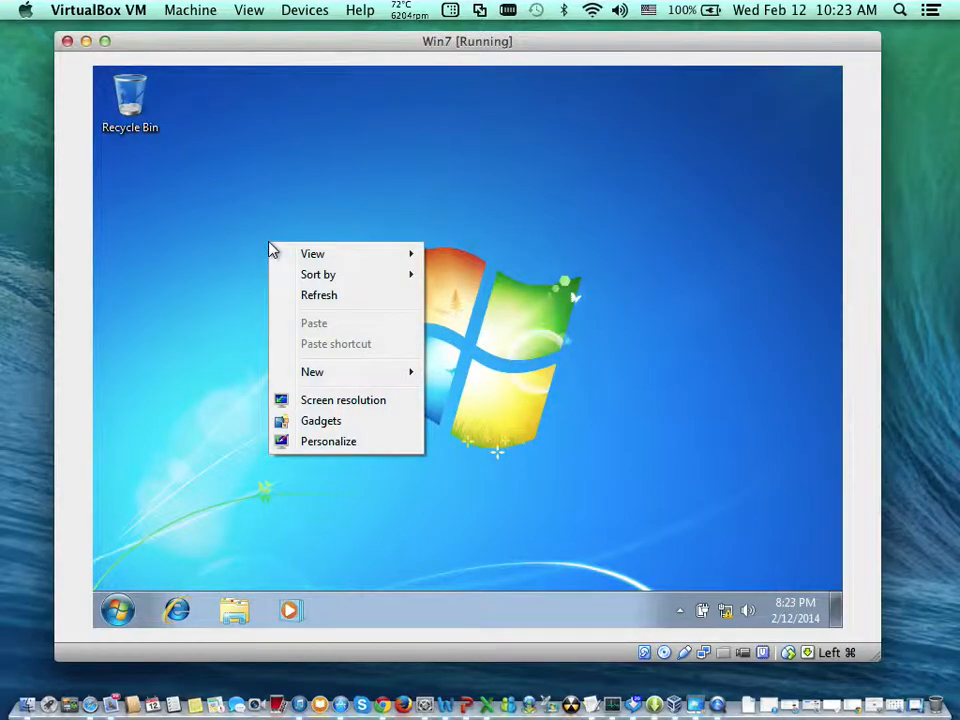
mouse_move(407, 371)
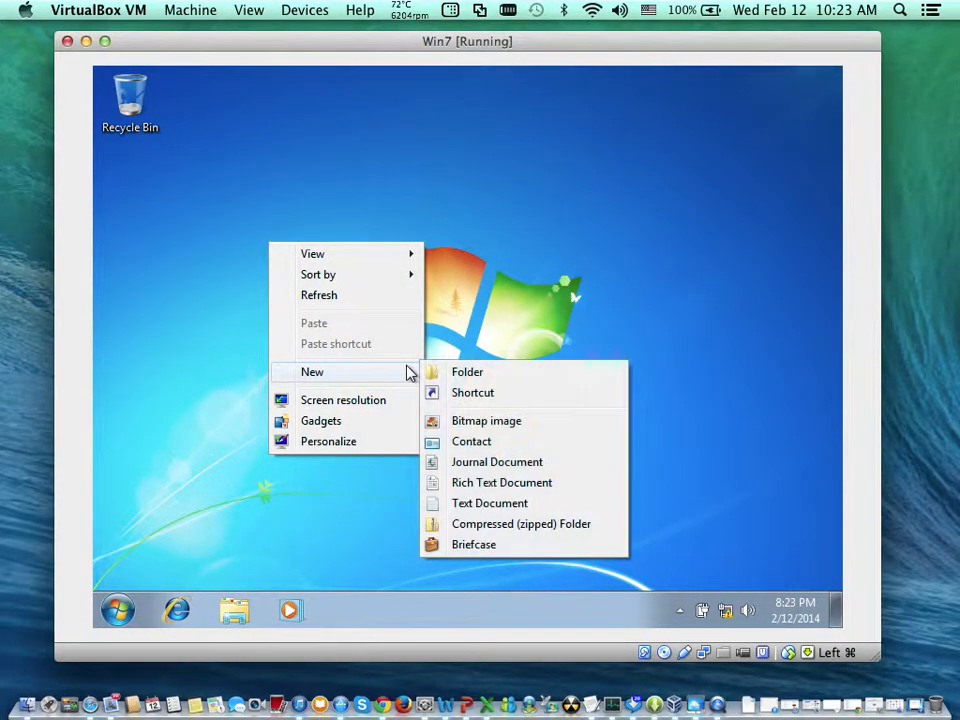
click(461, 376)
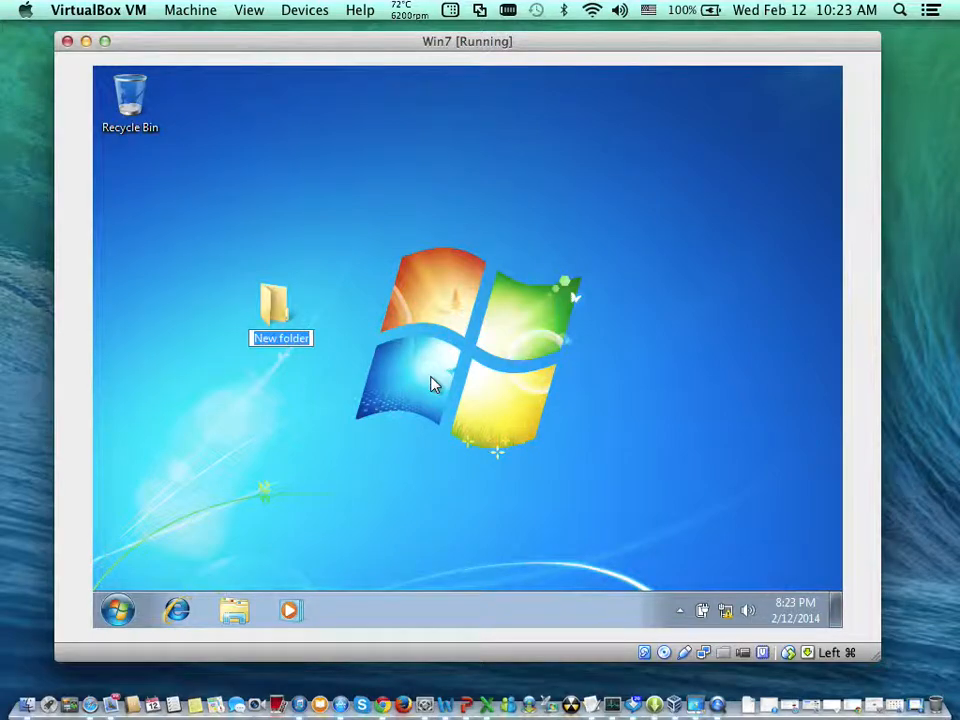
text(Docs)
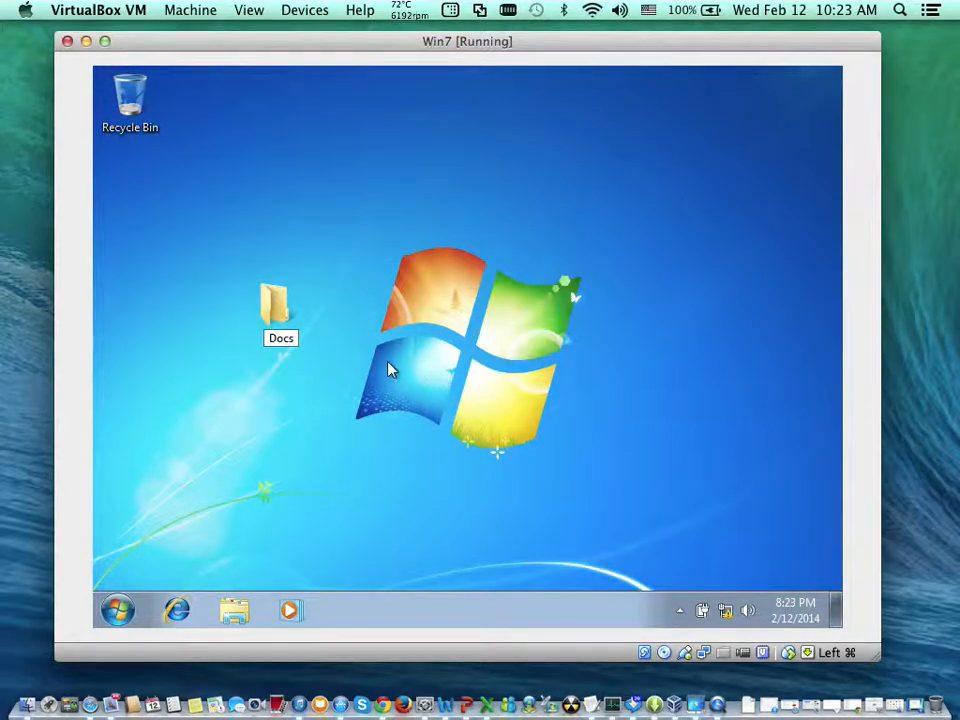
key(Return)
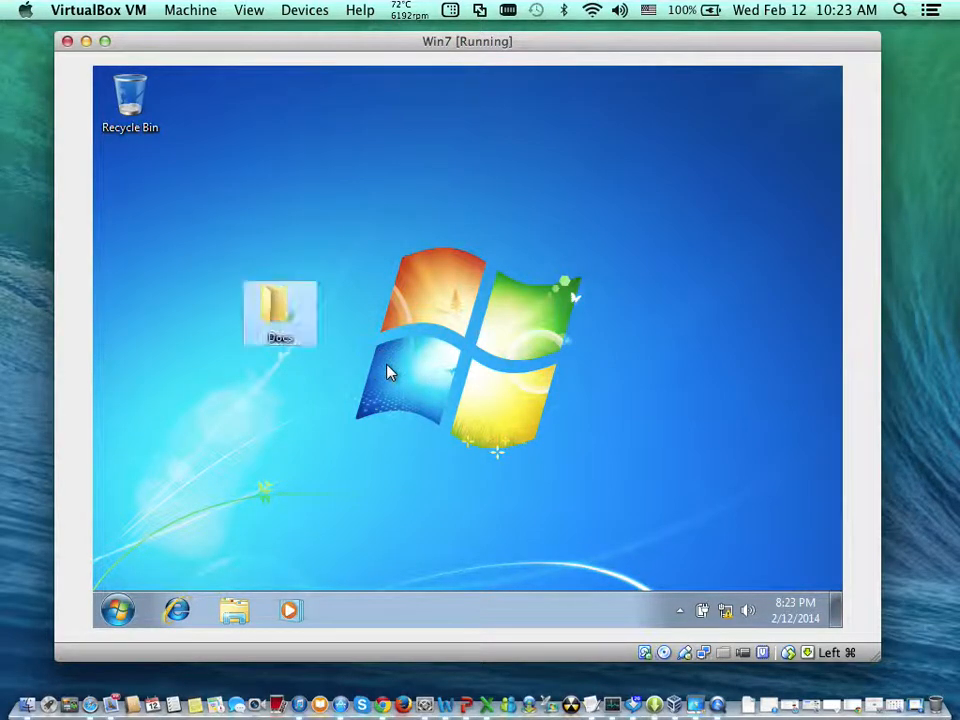
- Move the Docs folder directly below the Recycle Bin on the desktop and deselect it
right_click(304, 410)
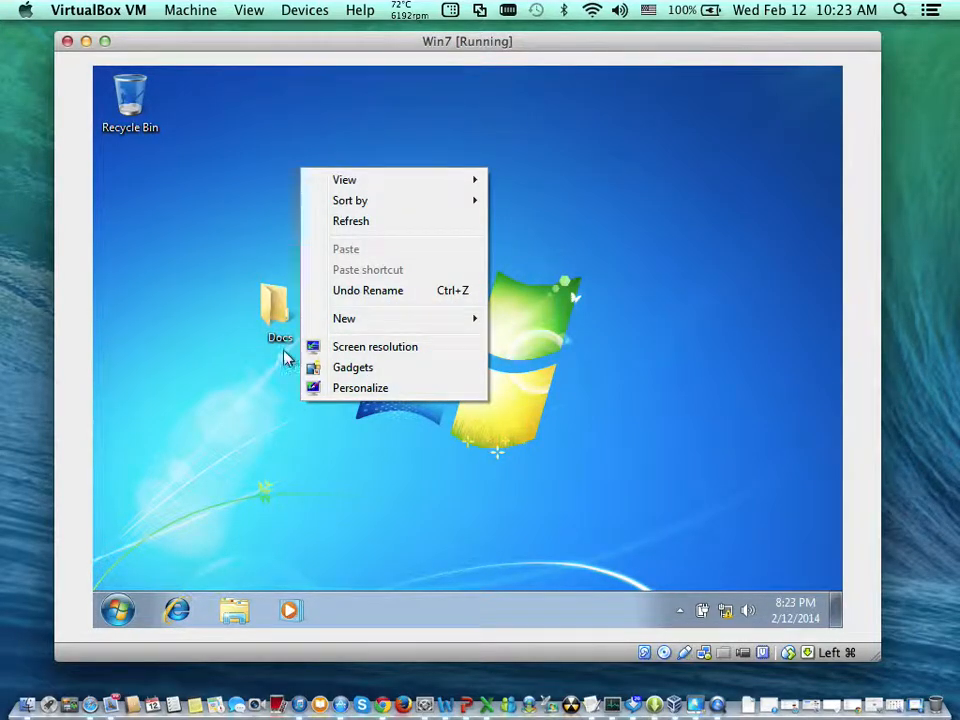
click(272, 308)
drag(272, 308, 124, 220)
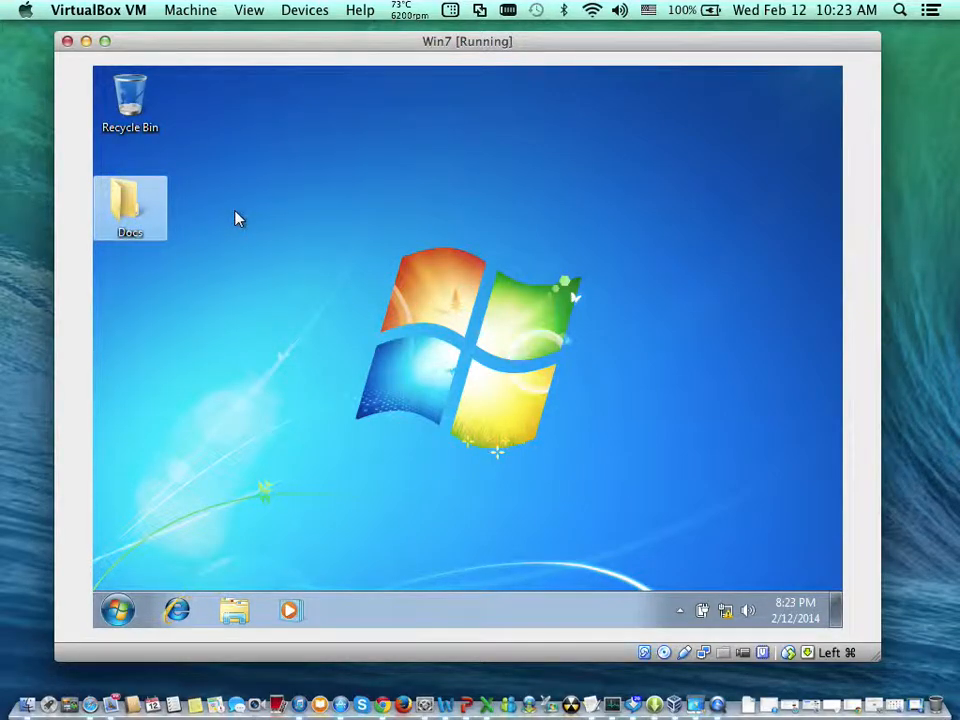
click(300, 240)
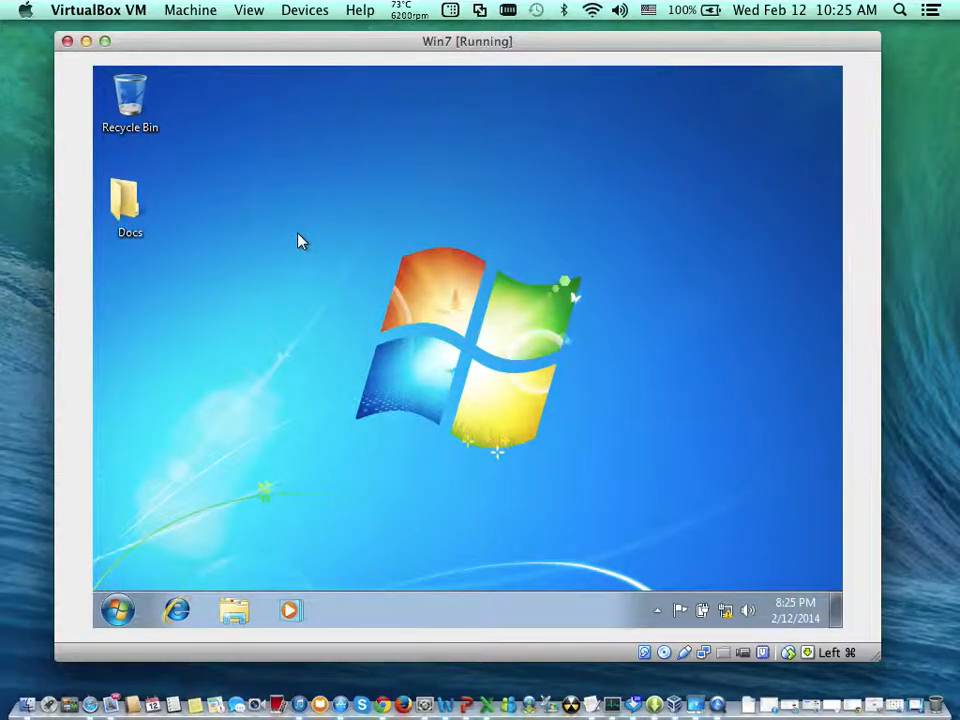
- Open the Docs folder and create a subfolder in it named Sales and Marketing
click(127, 210)
double_click(127, 210)
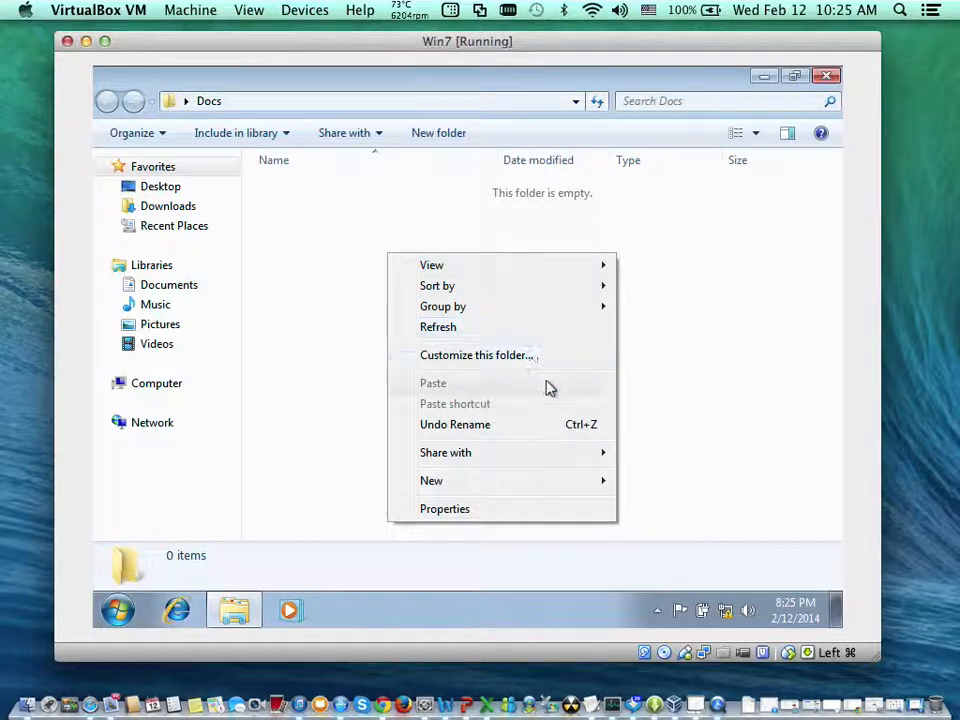
mouse_move(612, 484)
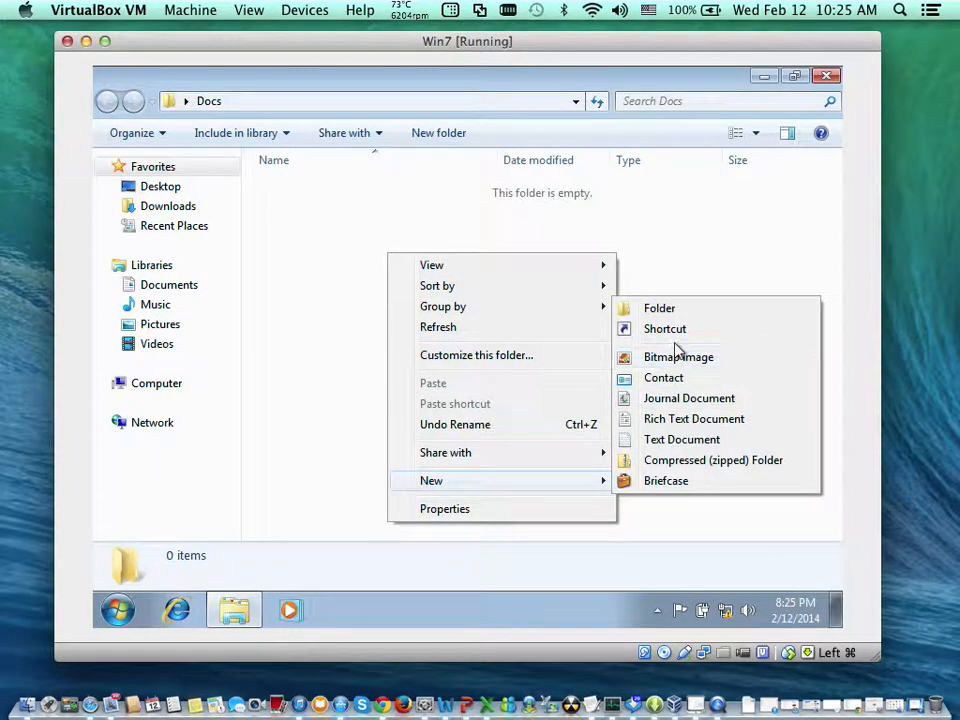
click(680, 311)
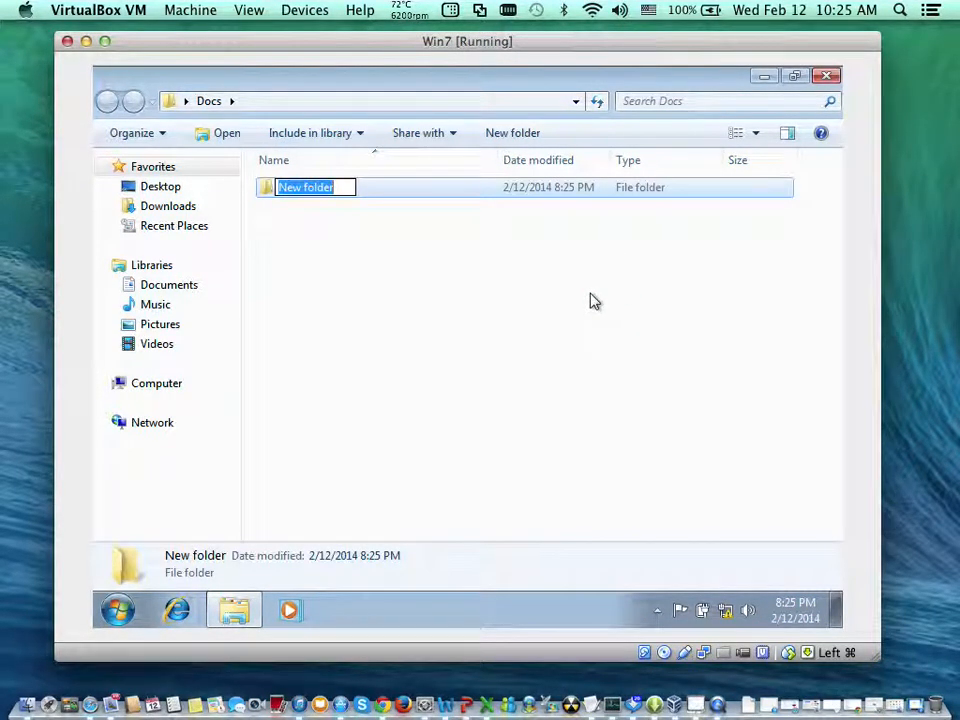
text(Sales)
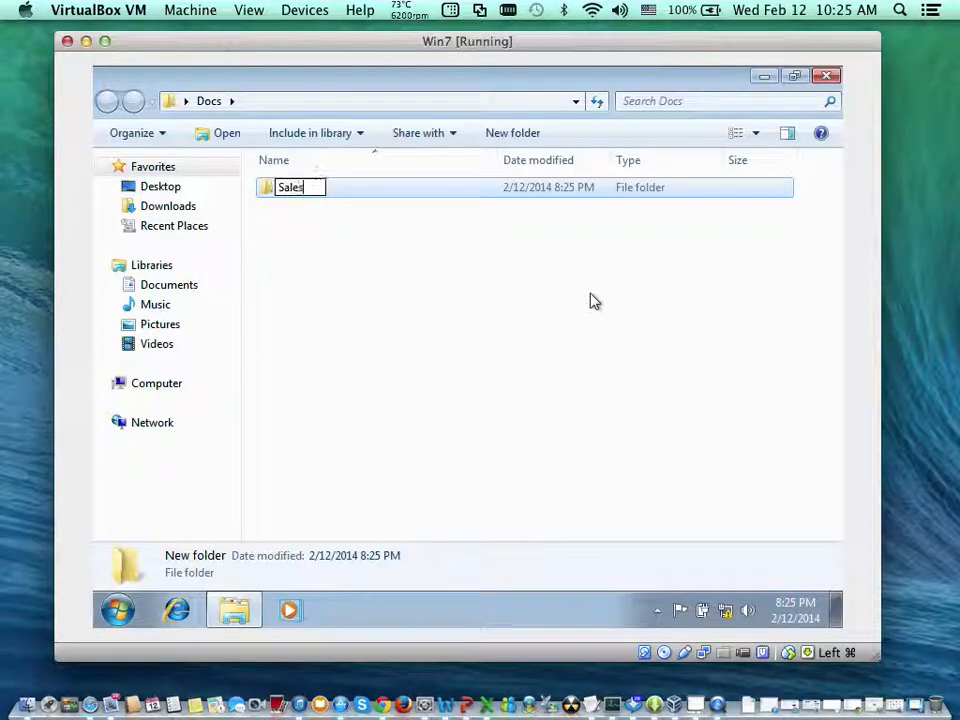
text(and)
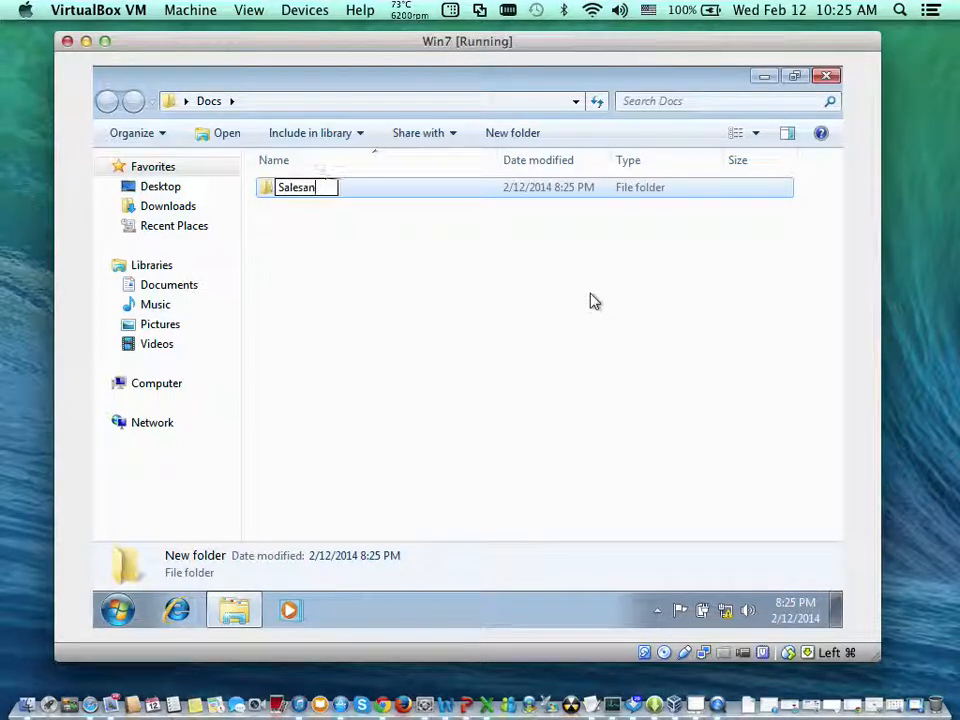
key(BackSpace)
key(BackSpace)
key(BackSpace)
text(and Mark)
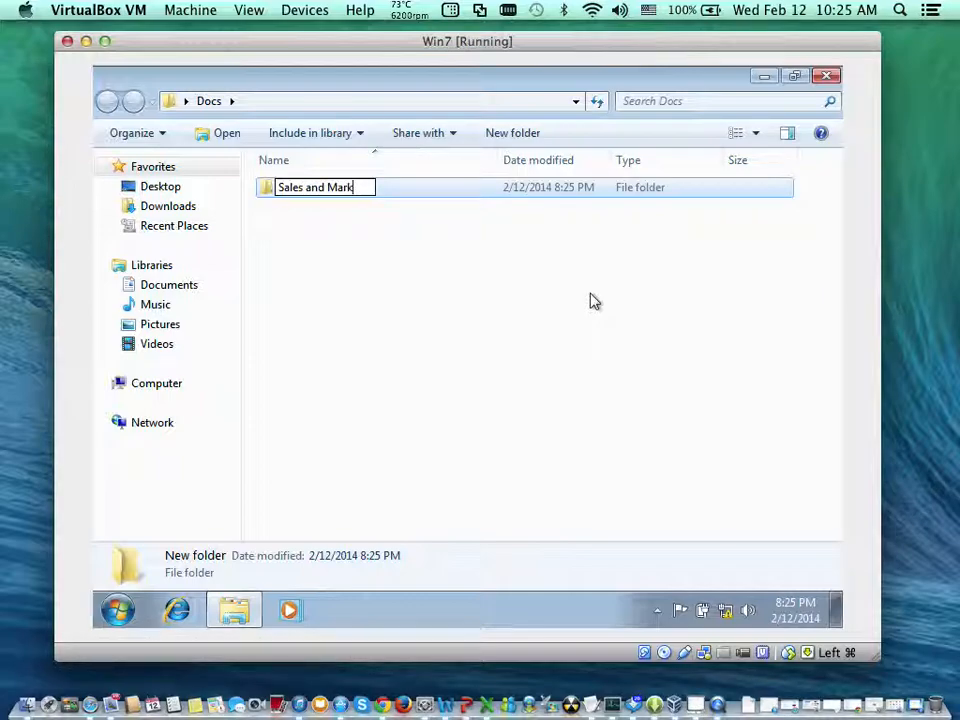
text(eting)
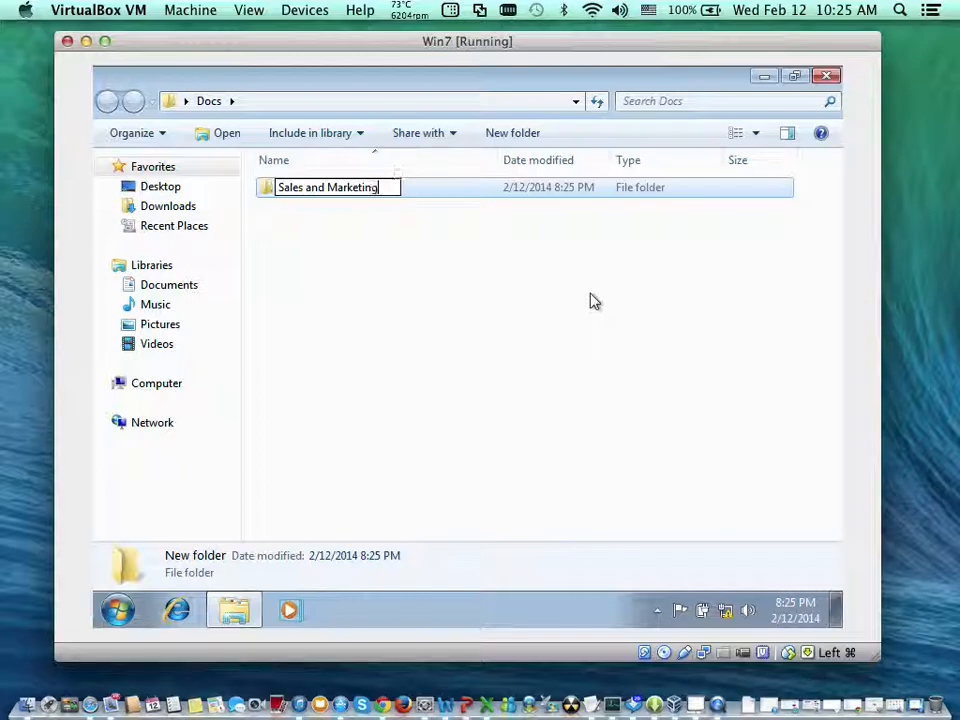
click(414, 281)
- Create a second subfolder inside Docs named Marketing and Finance
right_click(414, 281)
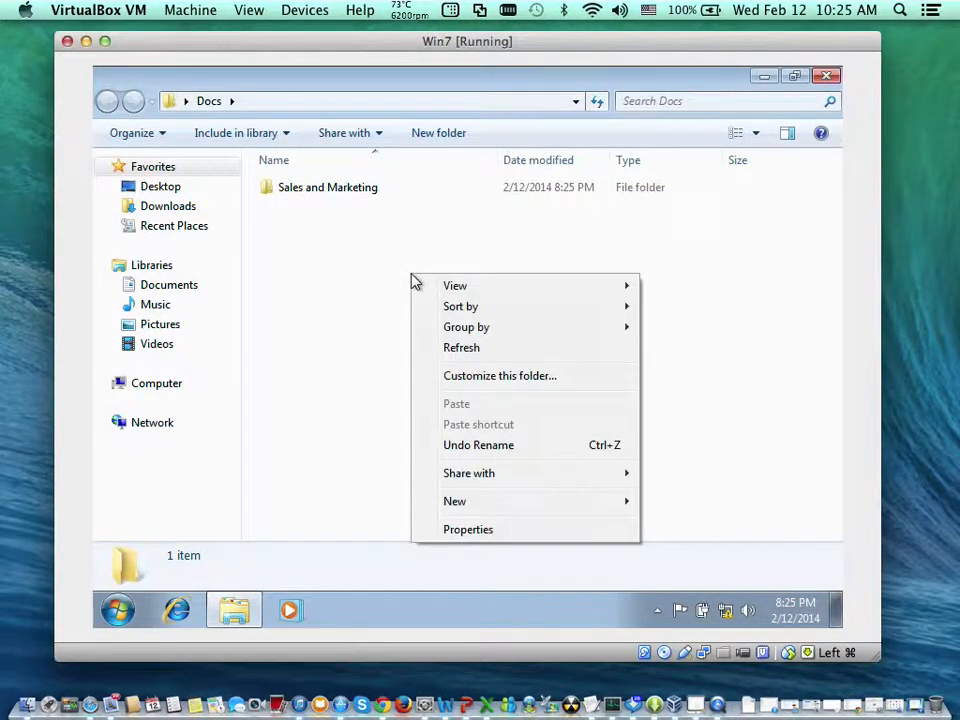
mouse_move(617, 505)
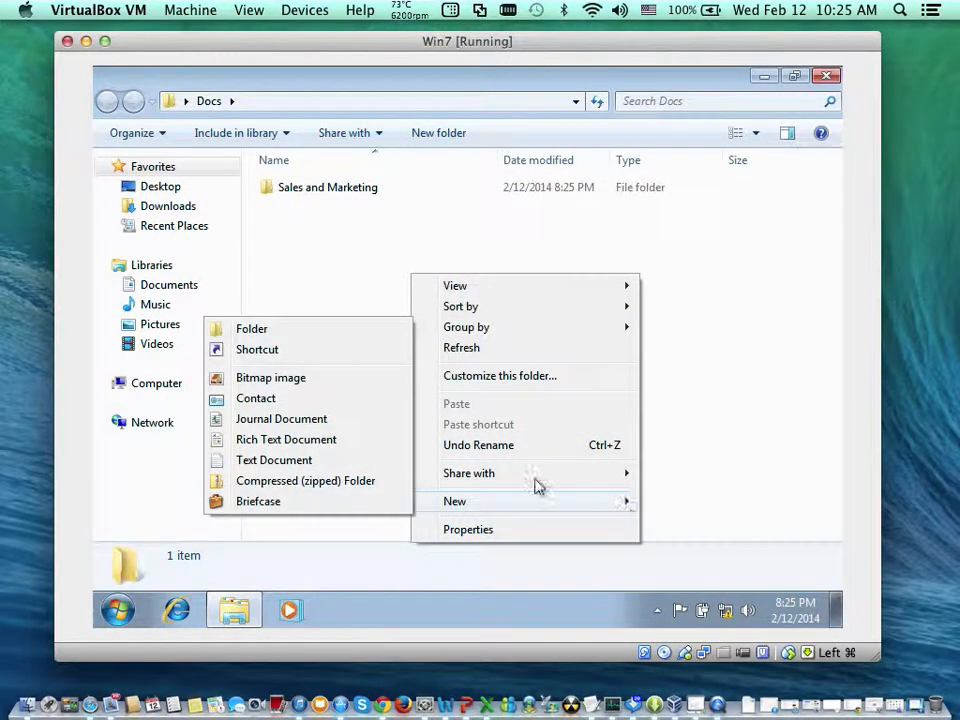
click(336, 326)
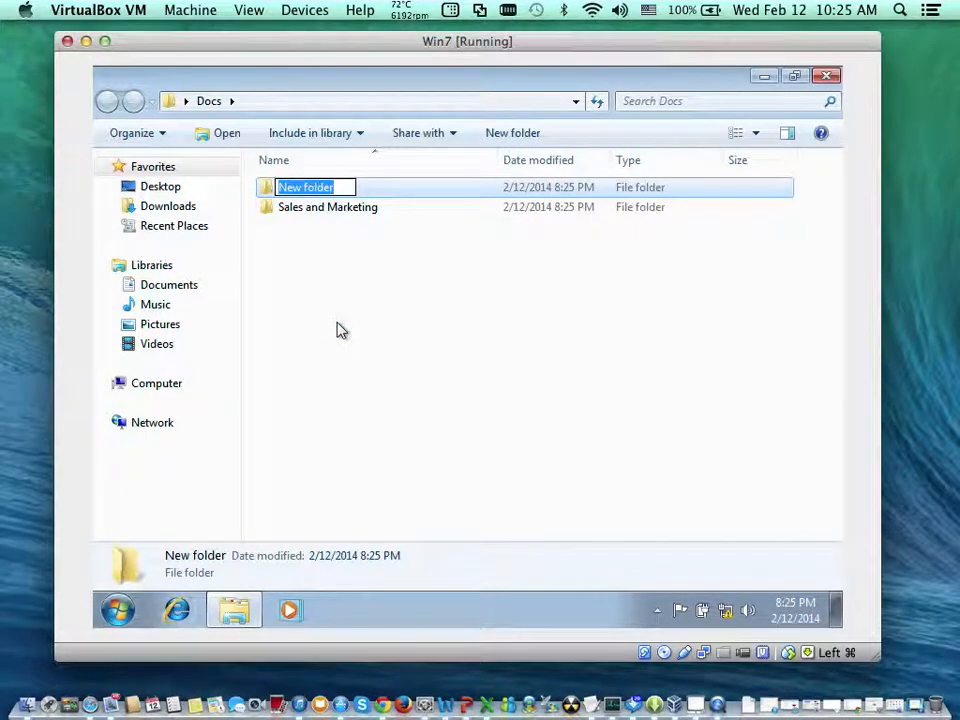
text(M)
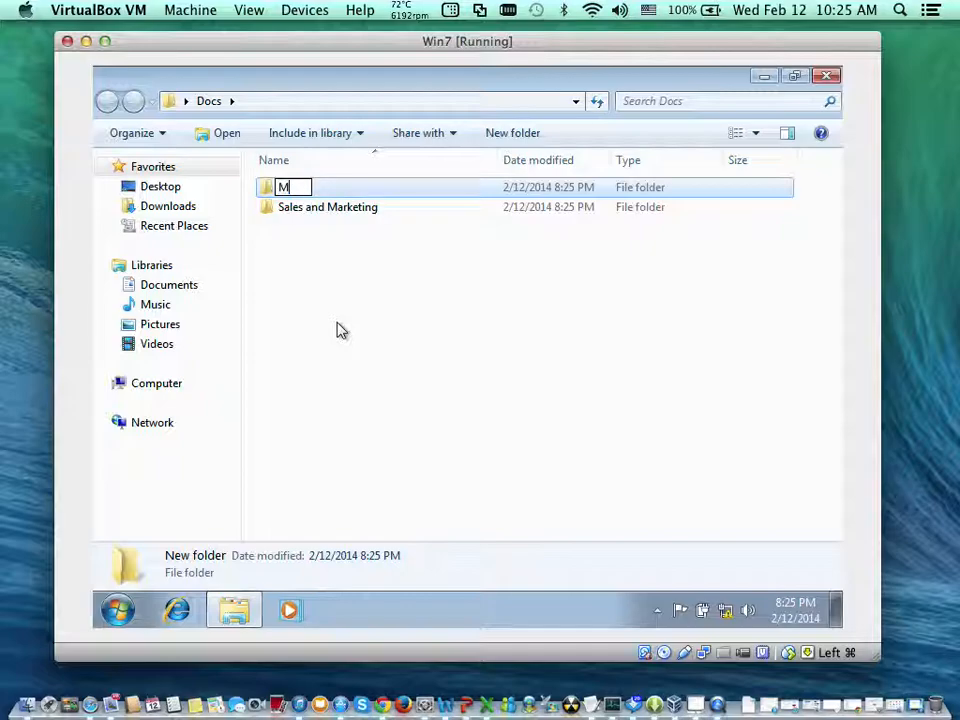
text(ark)
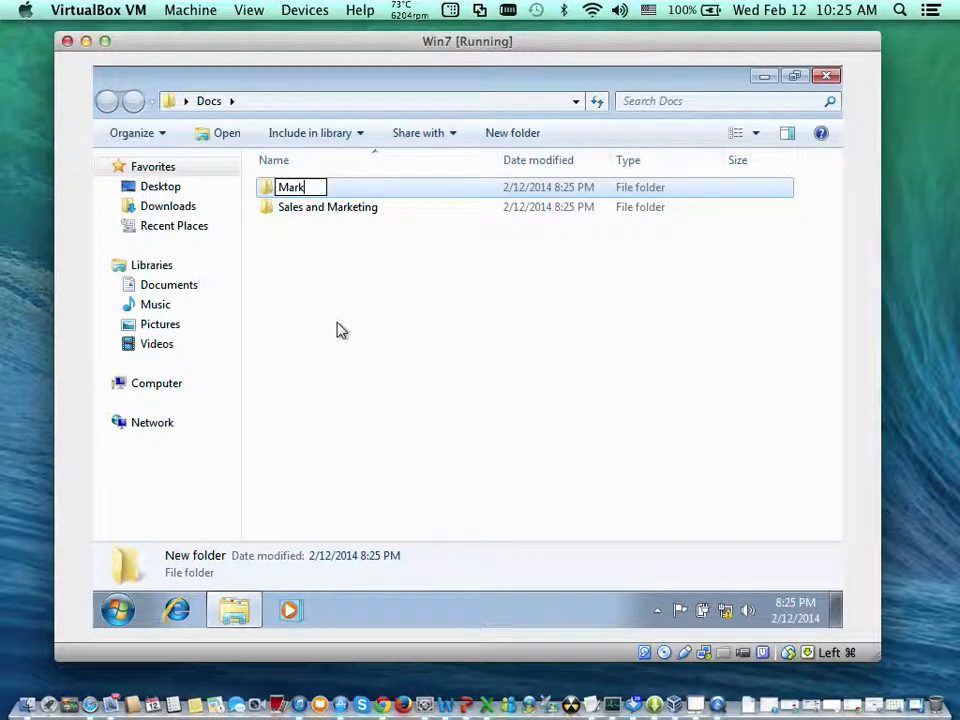
text(eting and)
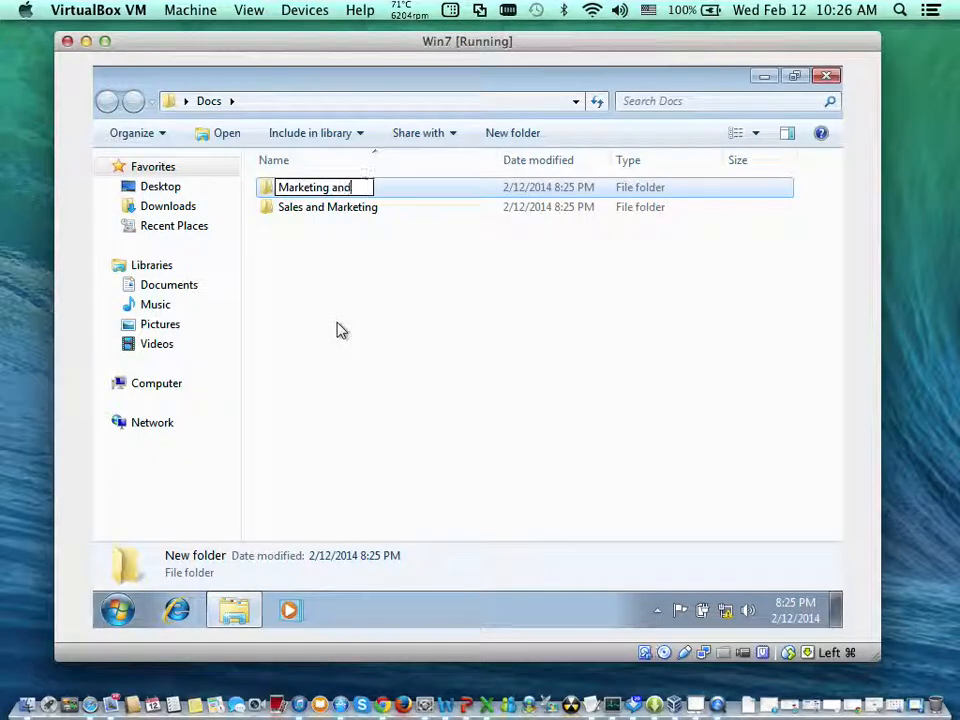
text( Fin)
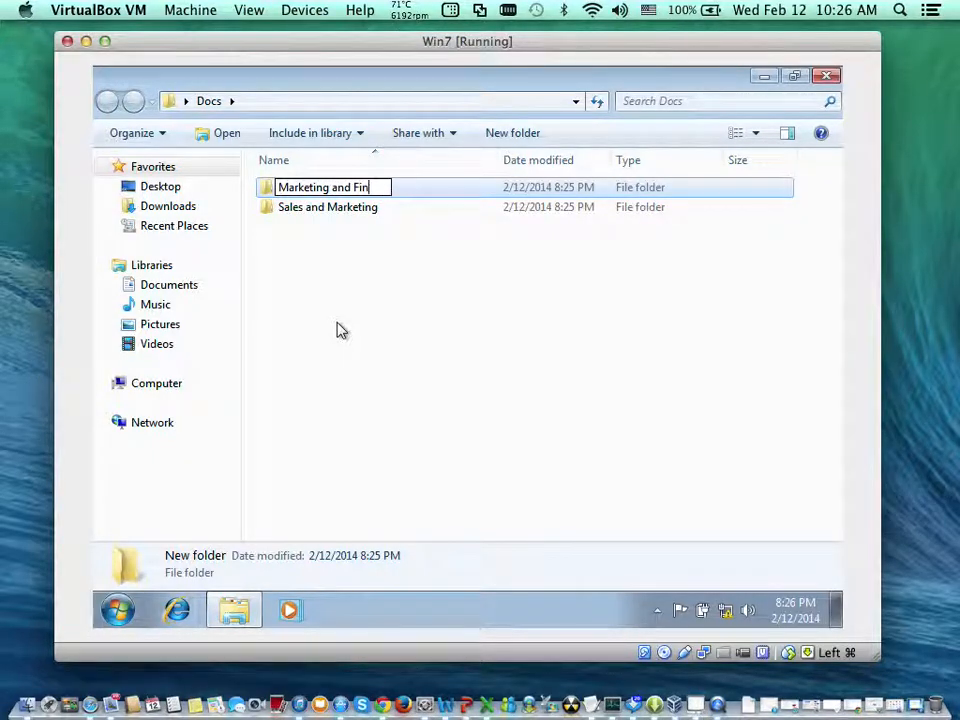
text(ance)
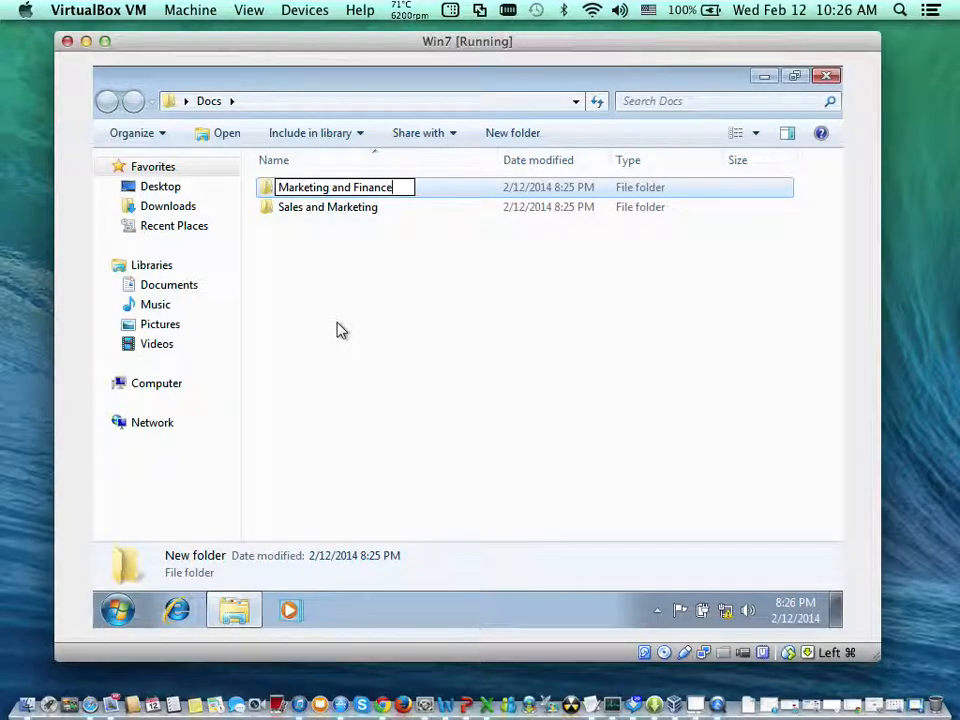
click(328, 266)
- Create a third subfolder inside Docs named Sales and Finance
right_click(329, 267)
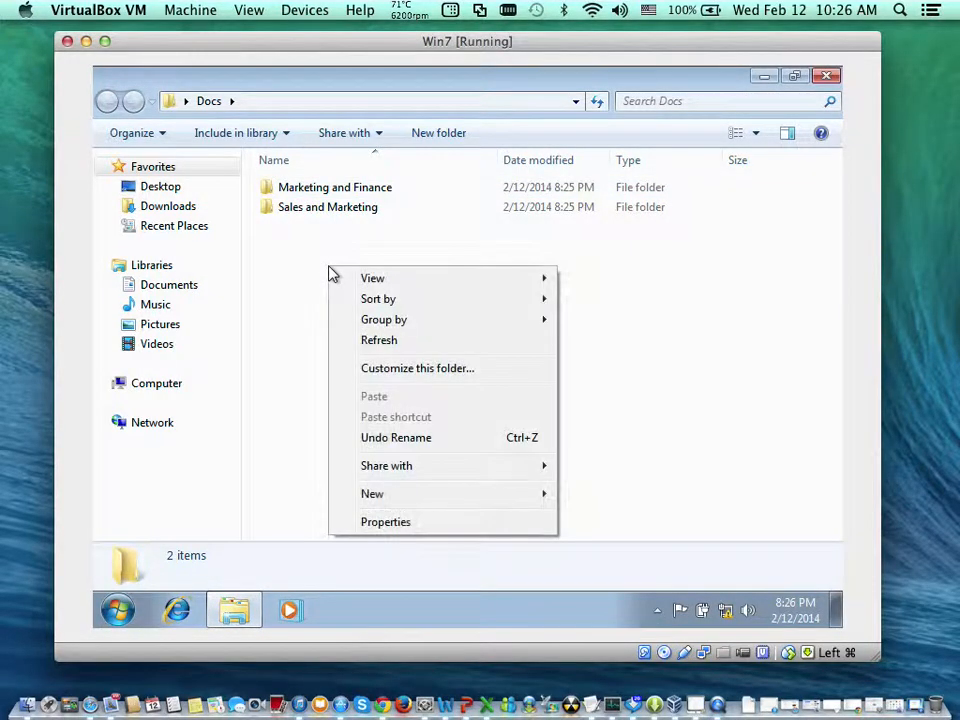
mouse_move(540, 494)
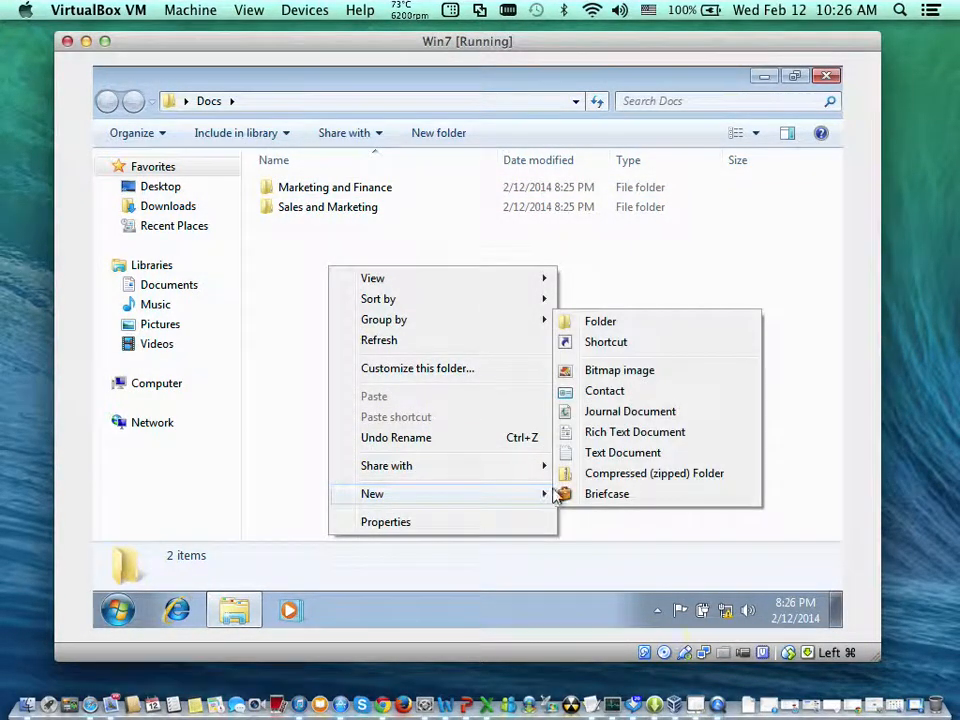
click(635, 327)
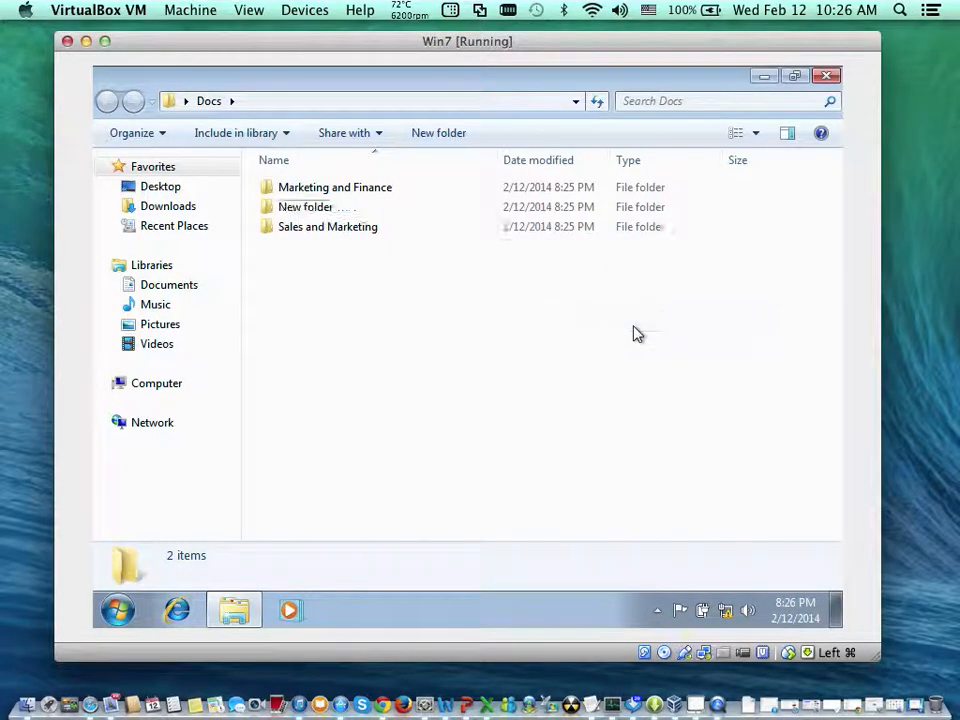
text(Sale)
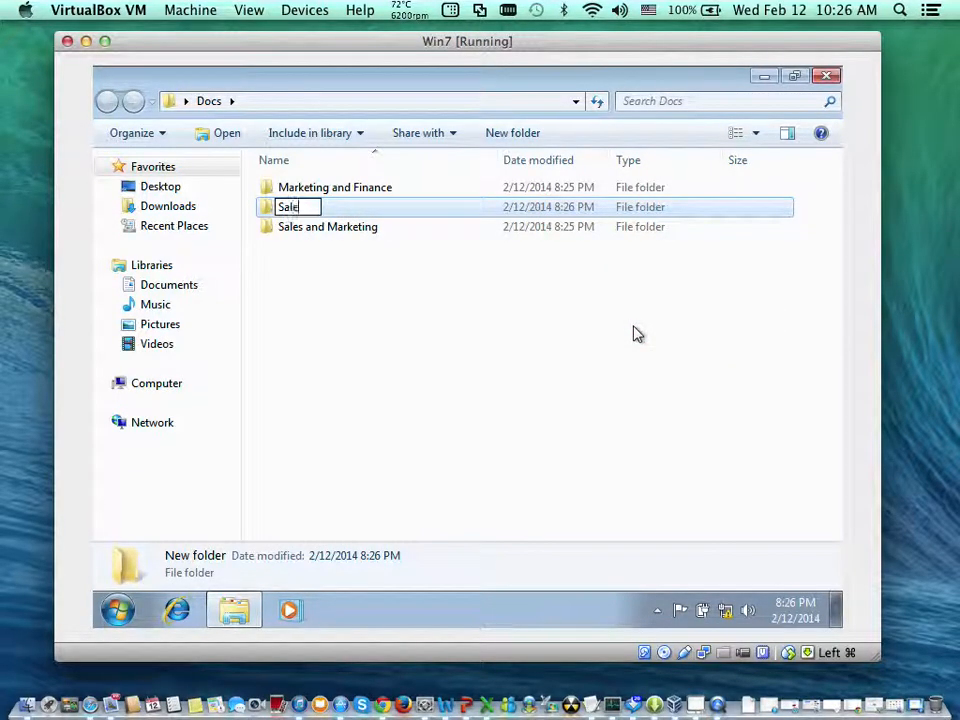
text(s and )
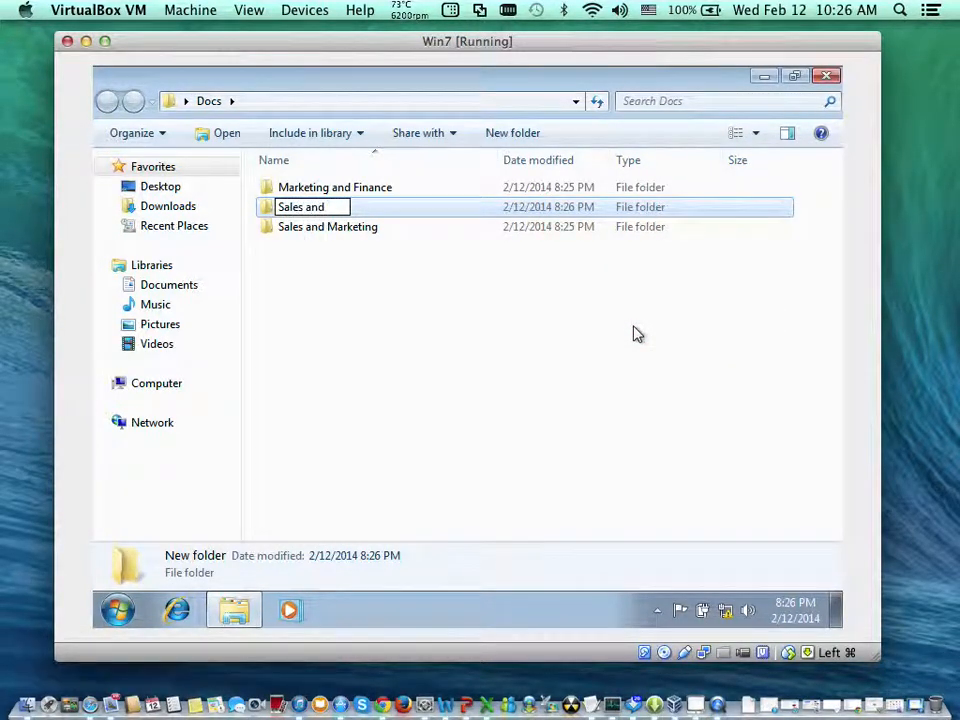
text(Fin)
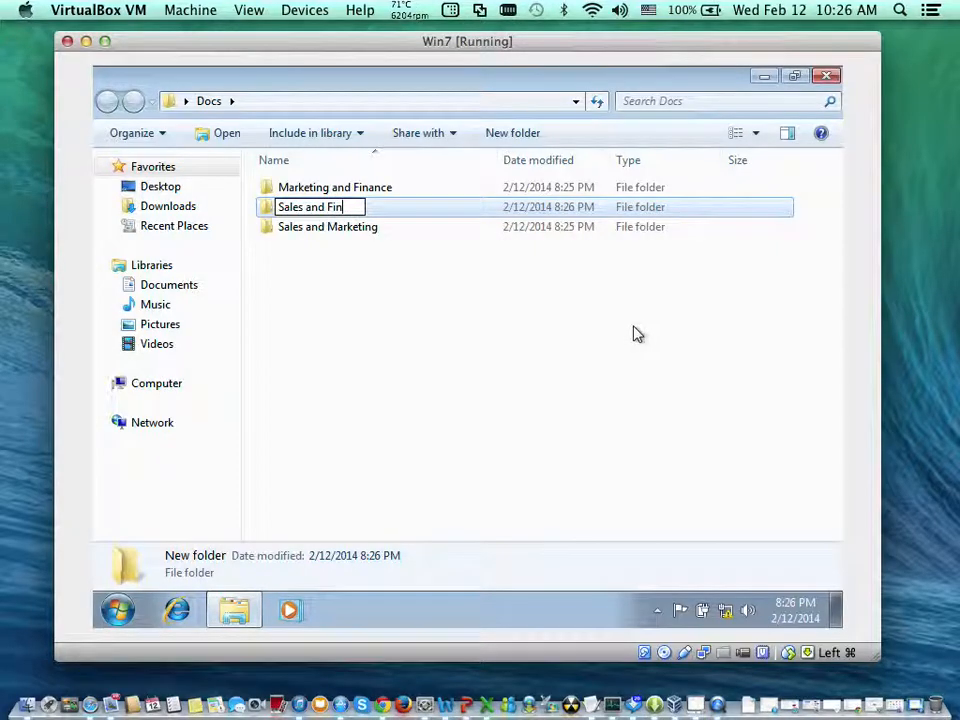
text(ance)
click(446, 345)
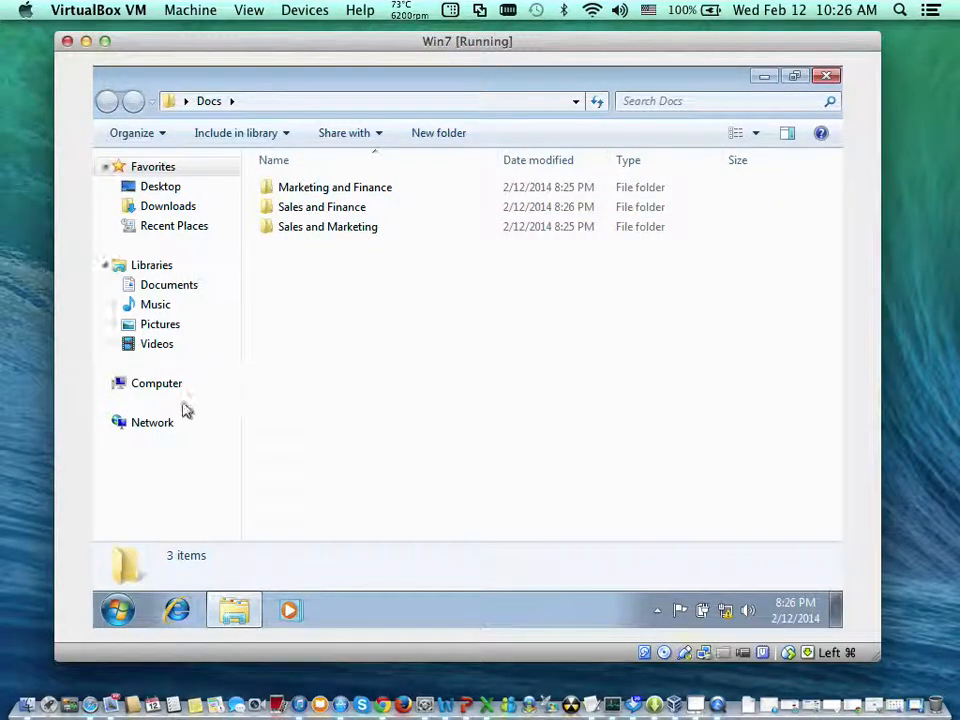
- Open Notepad and enter the first person's full name, followed by a blank line
click(114, 614)
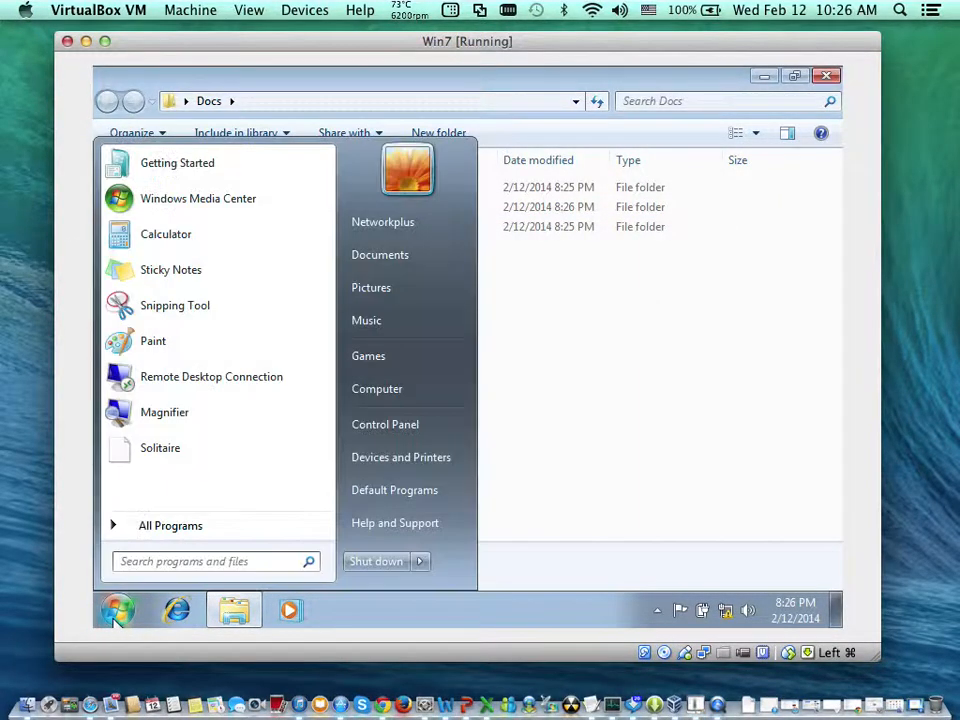
text(notepa)
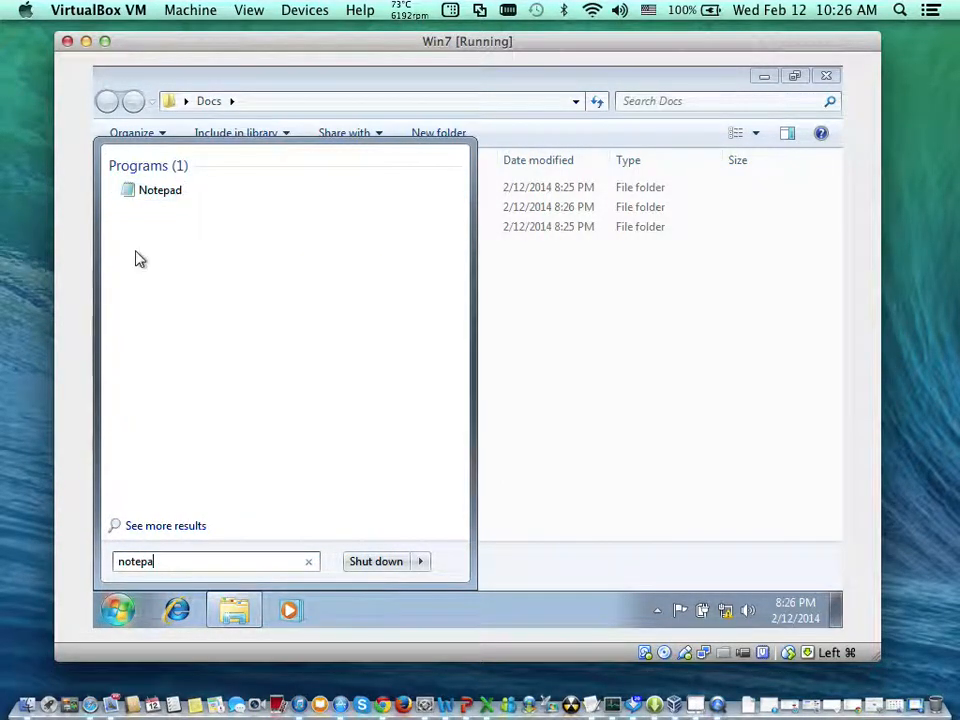
click(166, 196)
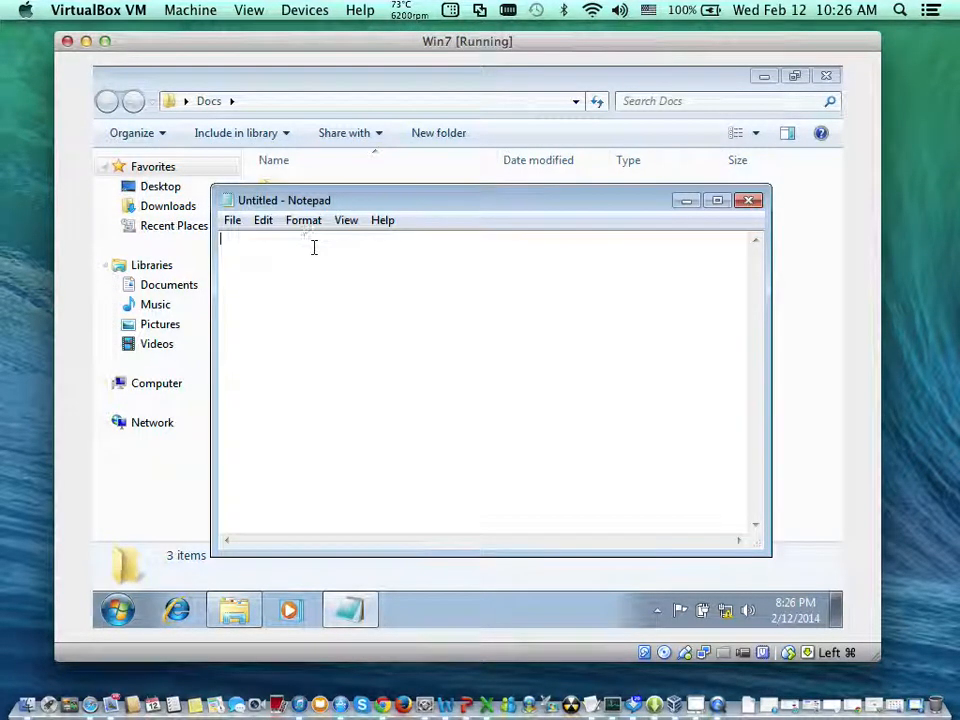
text(j)
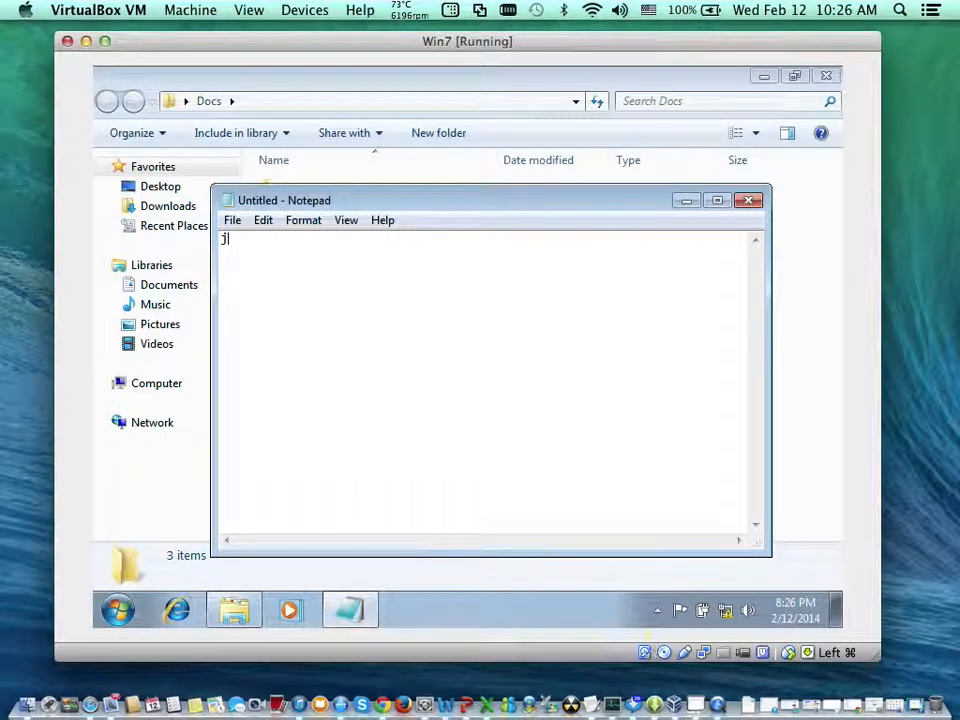
text(ohn peter)
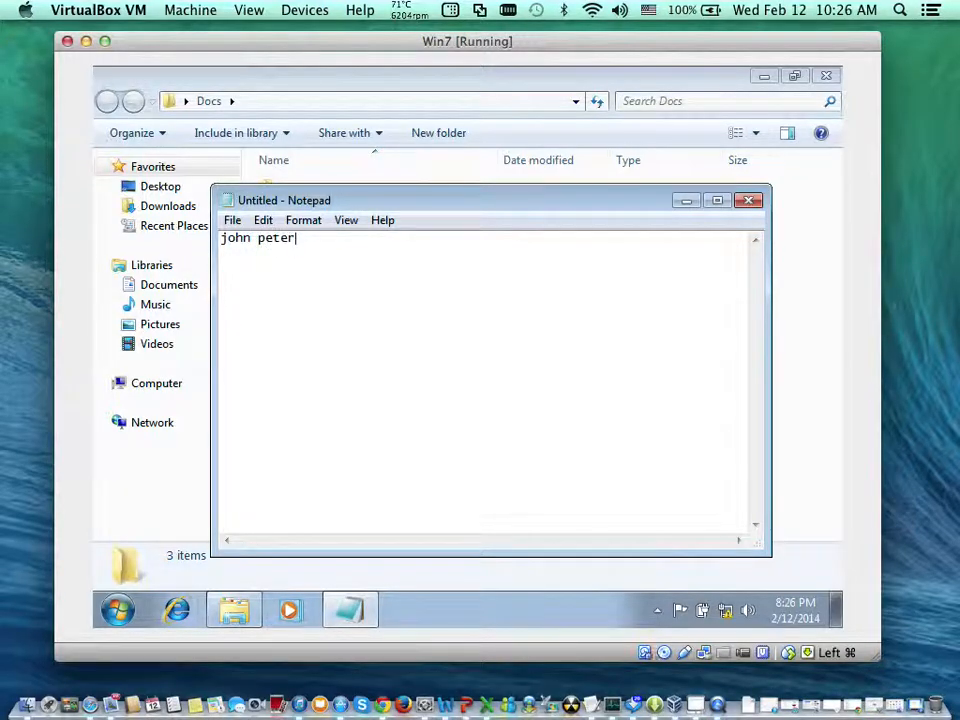
key(Return)
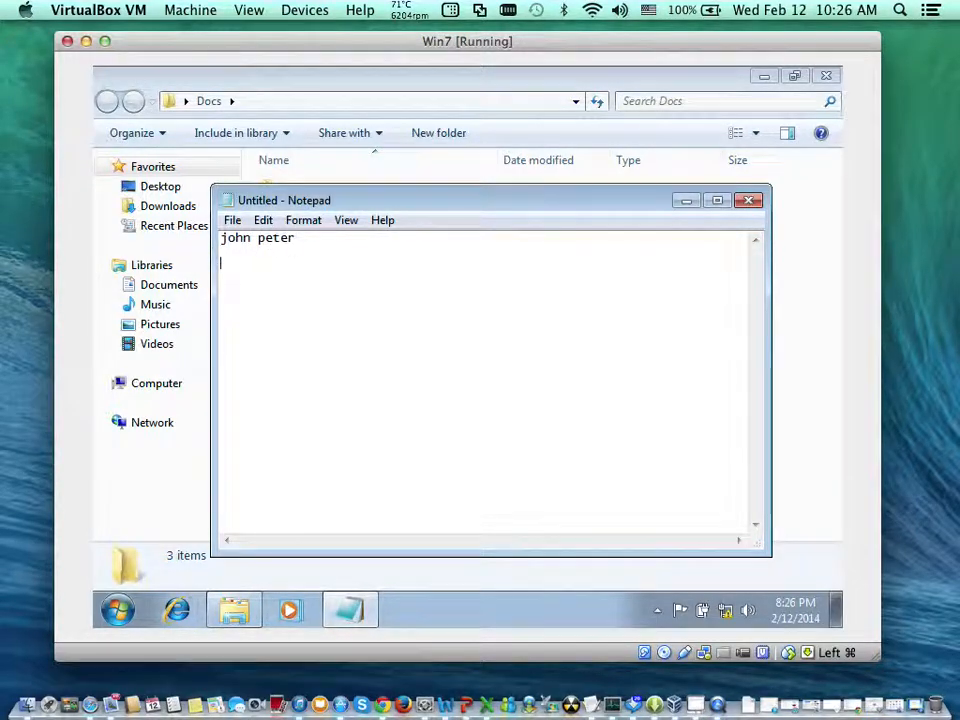
key(Return)
- Add the second and third people's full names to the list, each followed by a blank line
text(Jame Poorman)
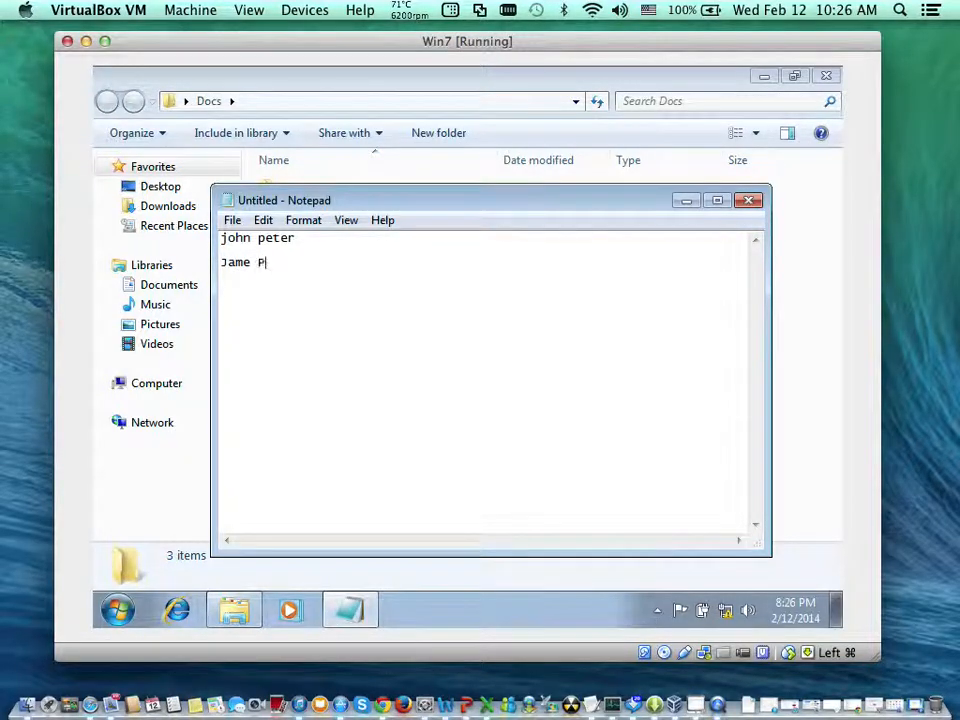
key(Return)
key(Return)
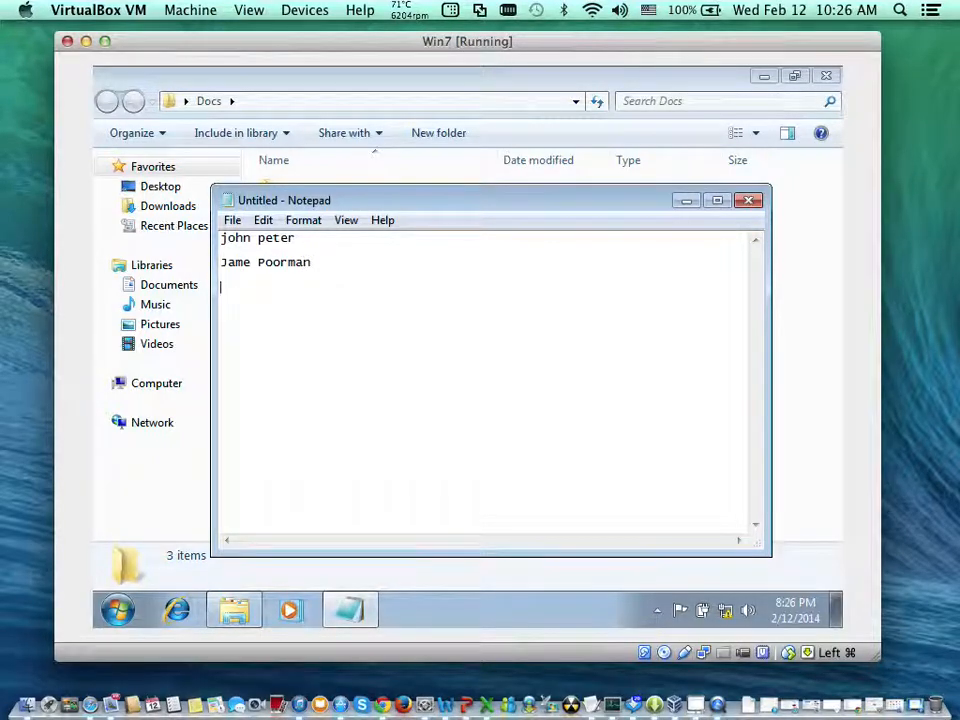
text(Jane Smith)
key(Return)
key(Return)
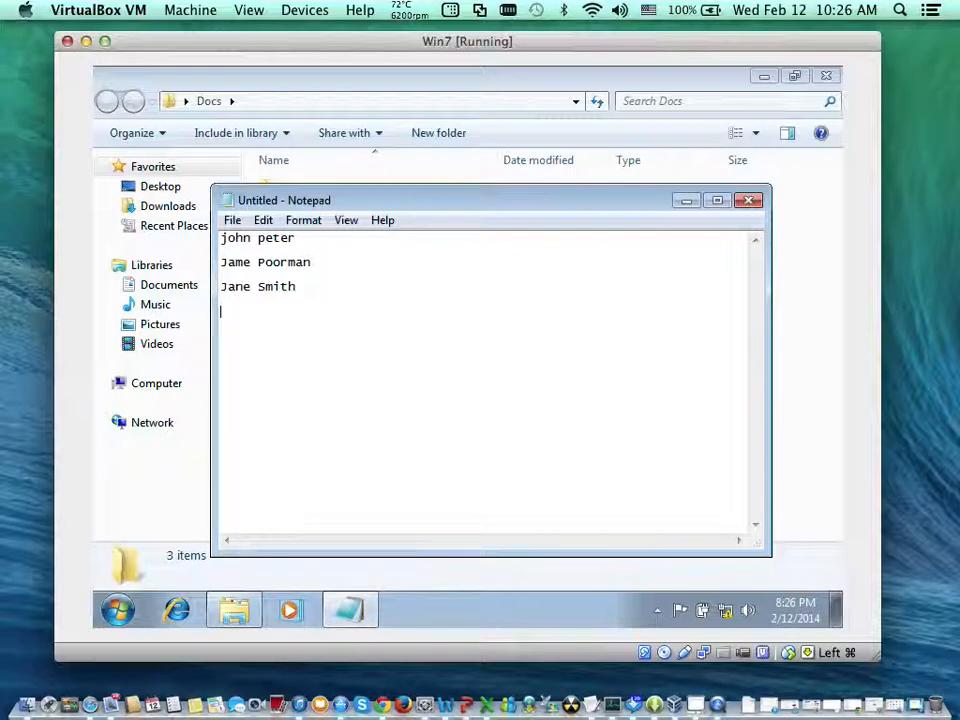
- Enter the fourth person's full name below the third, correcting the mistyped first name
text(Thmoas)
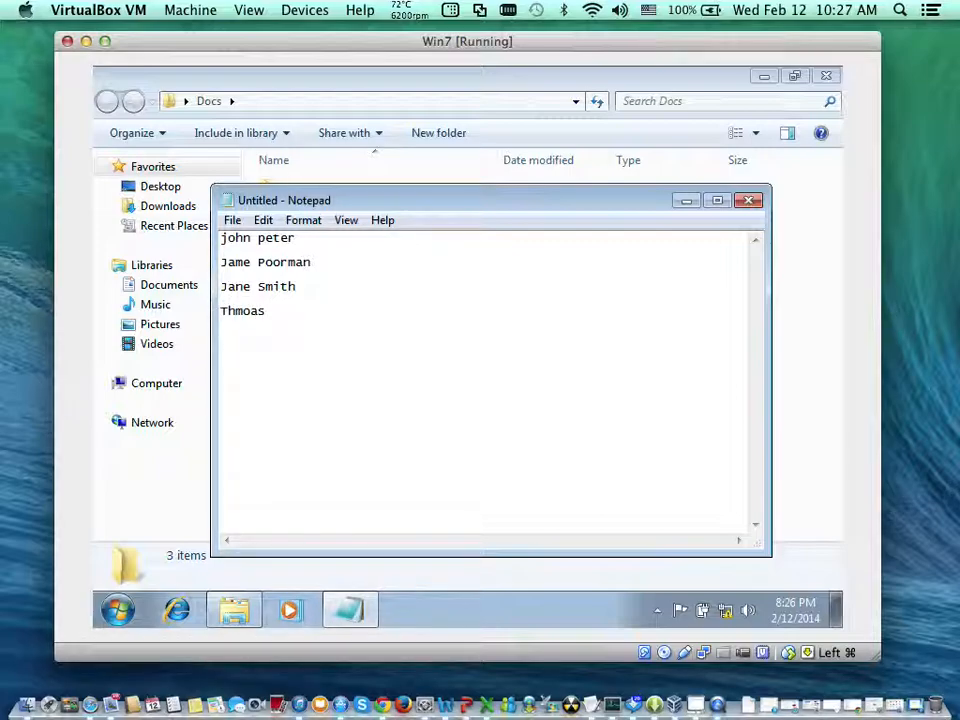
key(BackSpace)
key(BackSpace)
key(BackSpace)
key(BackSpace)
key(BackSpace)
key(BackSpace)
text(ony D)
text(ave)
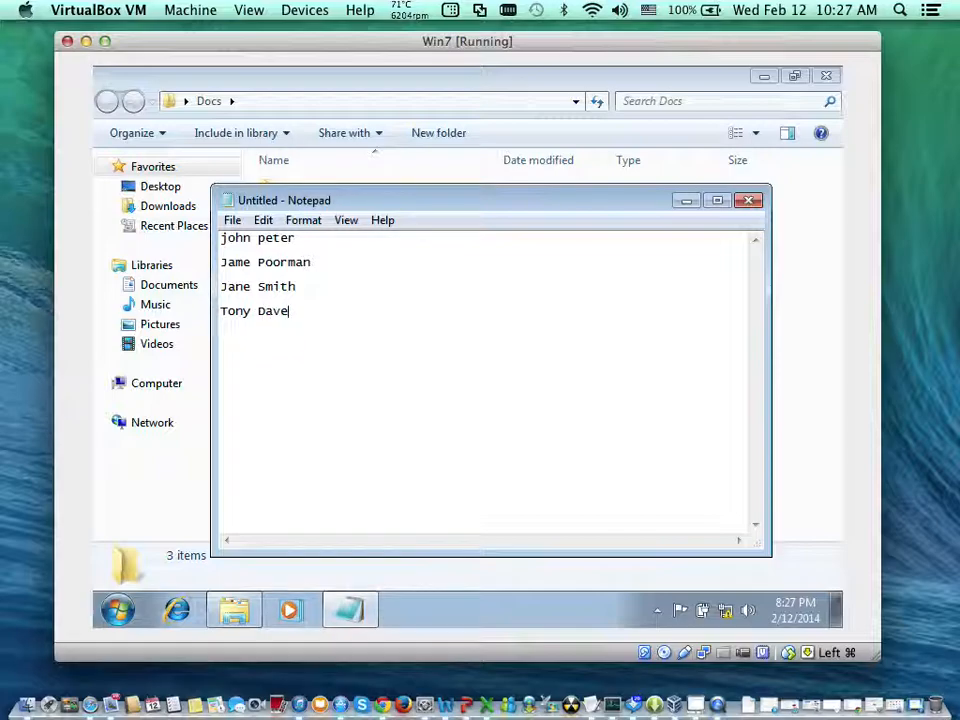
text(:)
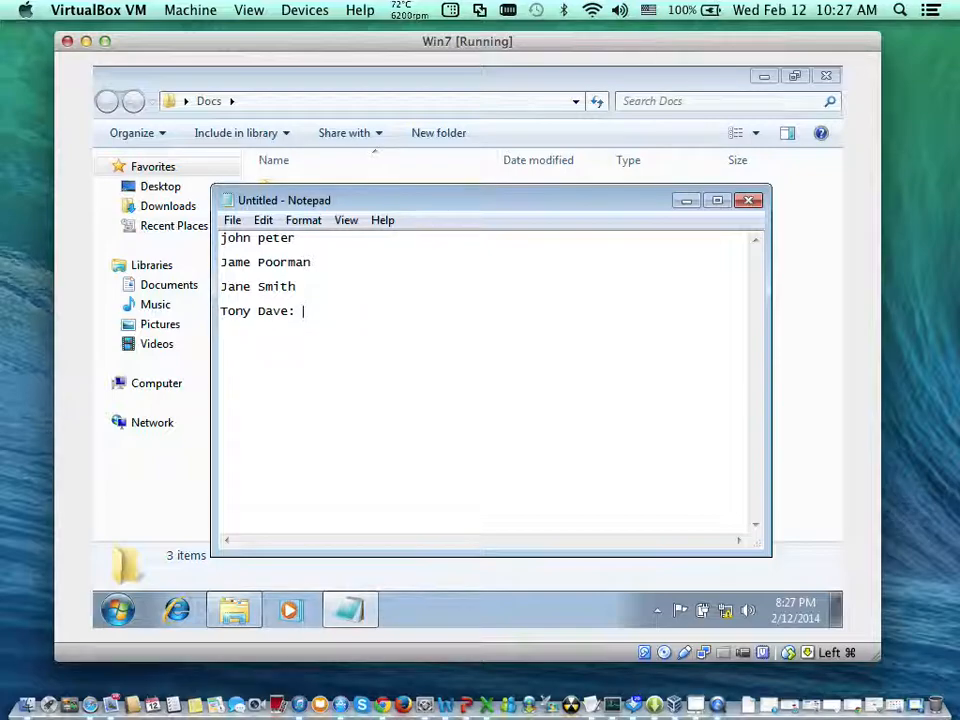
- Append ": Rand A" to the fourth person's line and ": SP and A" to the third person's line
text(R)
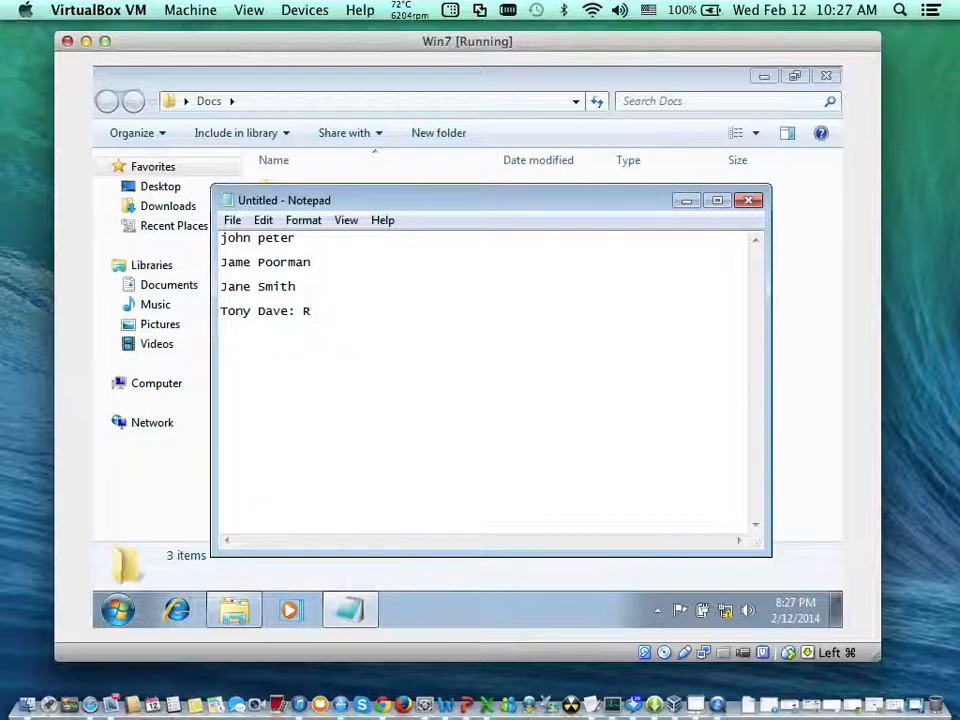
text(A)
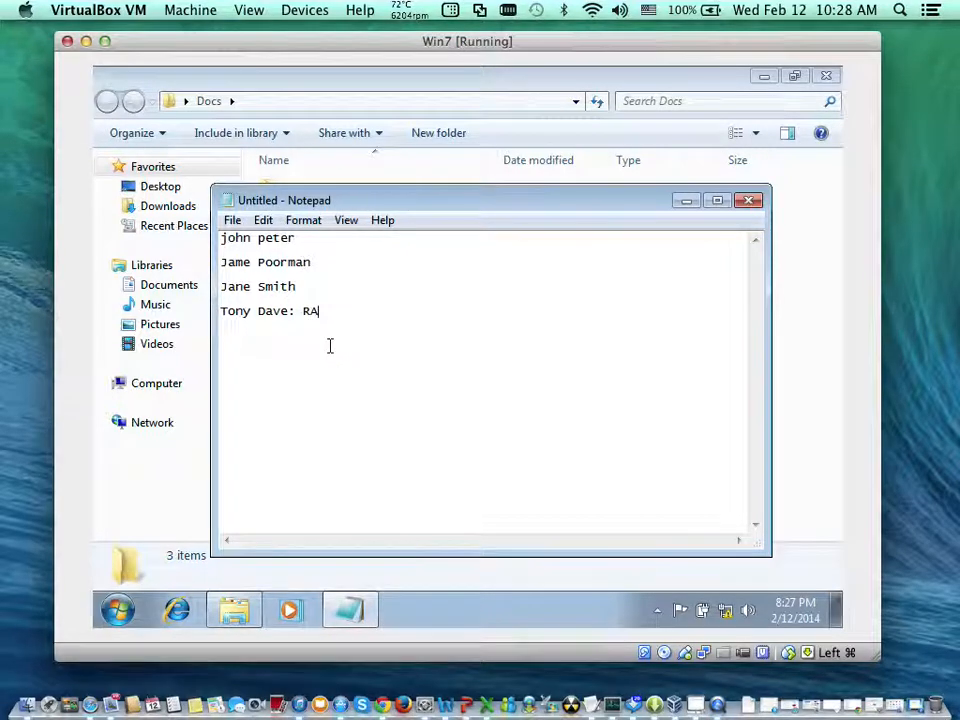
text(and A)
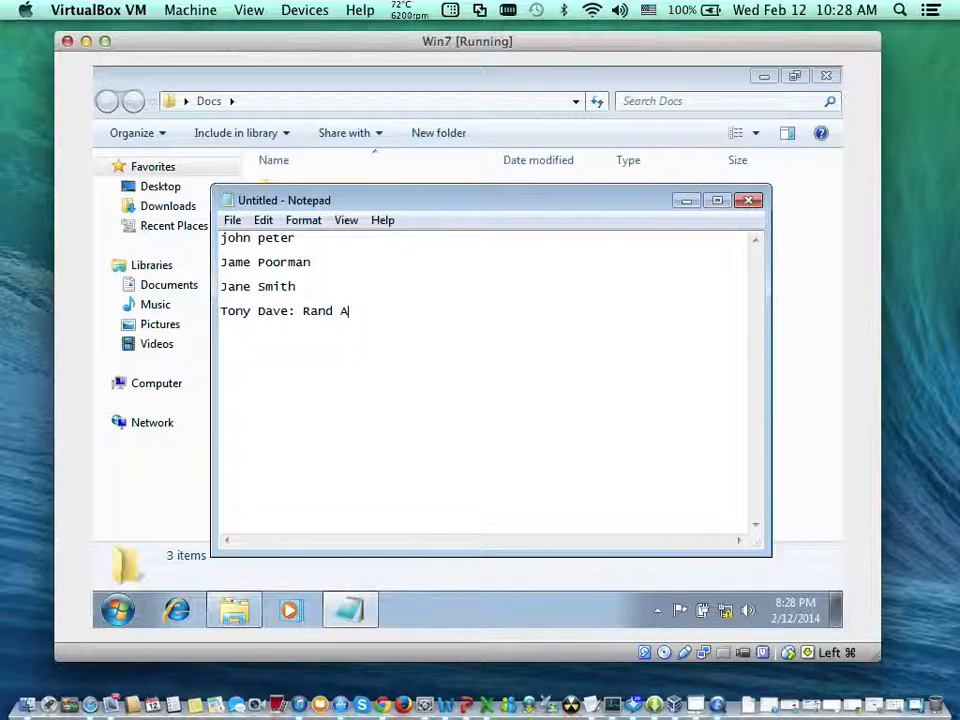
click(302, 287)
text(SP and A)
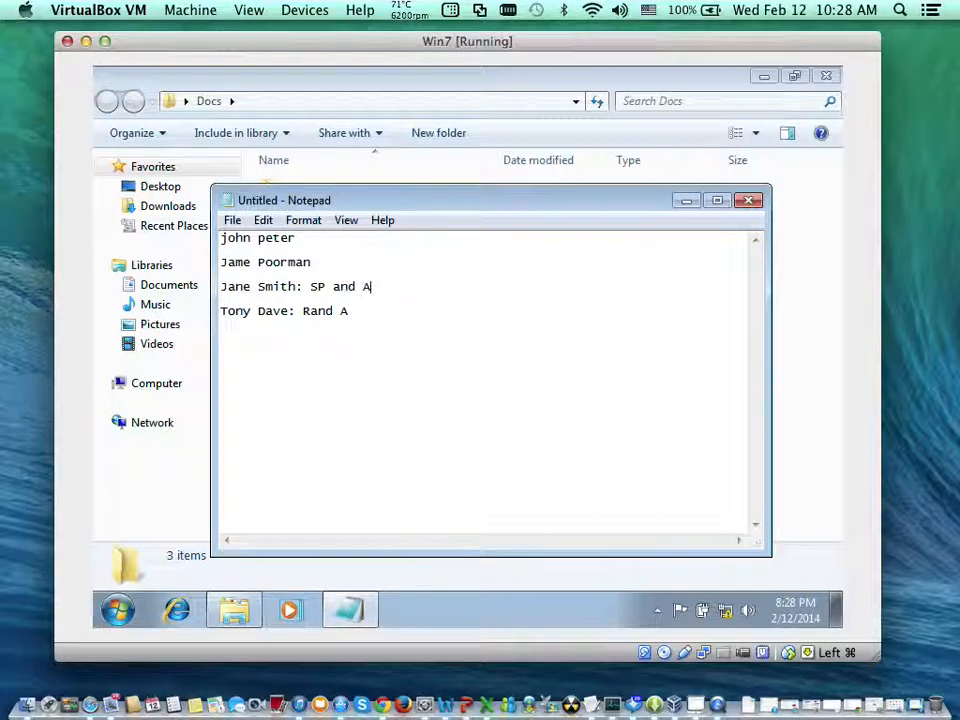
- Append ": SP" to the second person's line and ": A" to the first person's line
click(314, 261)
text(:)
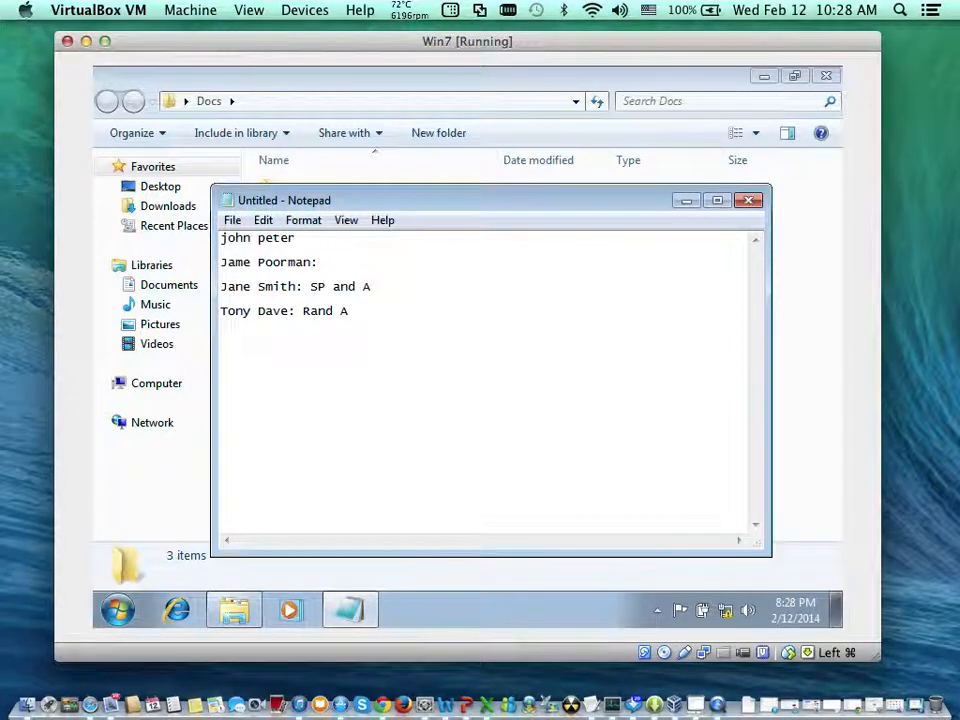
text( SP)
click(302, 238)
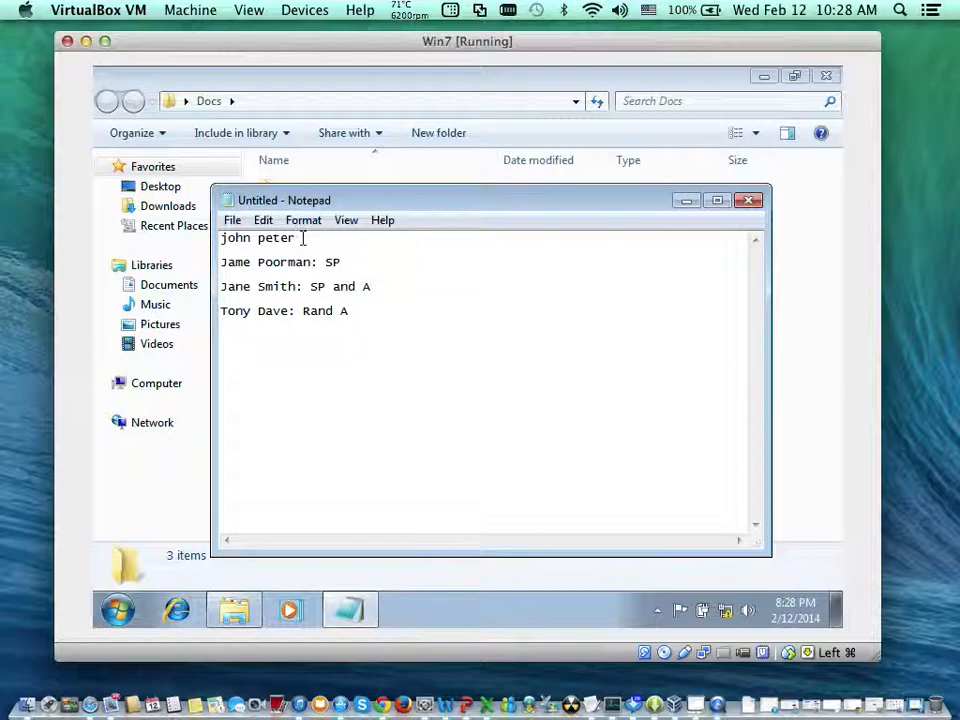
text(: A)
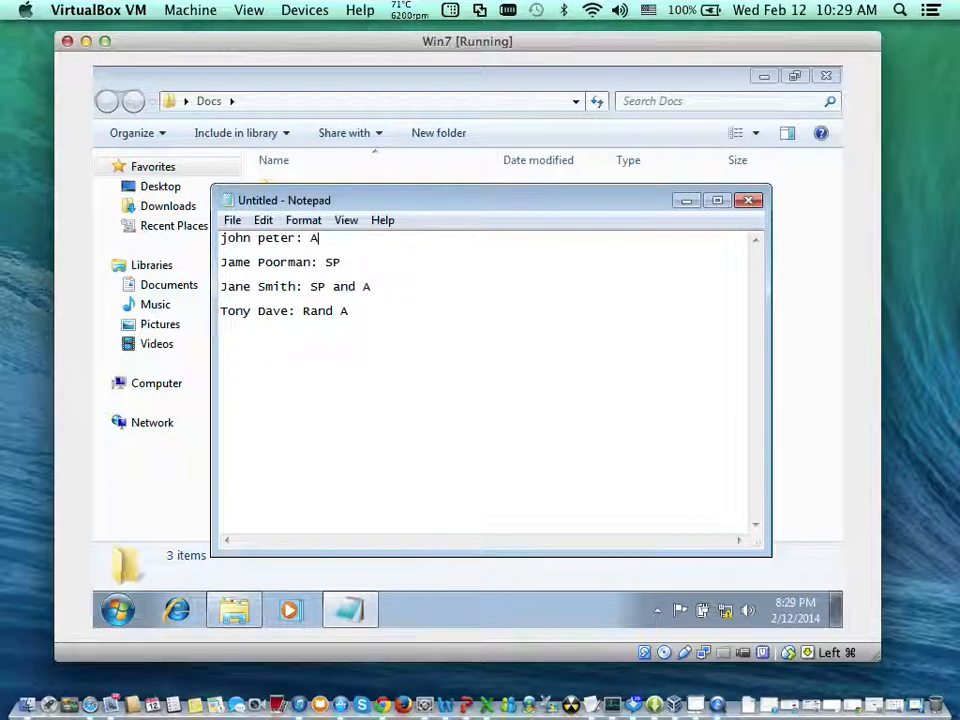
- Open Computer Management for this computer and display the Users folder under Local Users and Groups
click(117, 613)
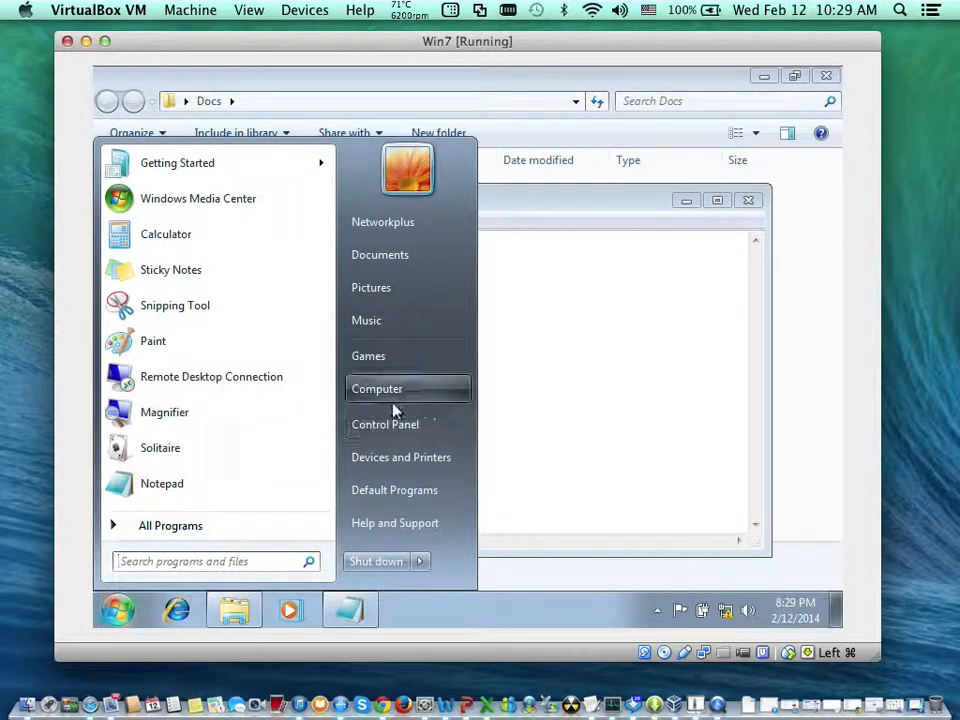
right_click(447, 384)
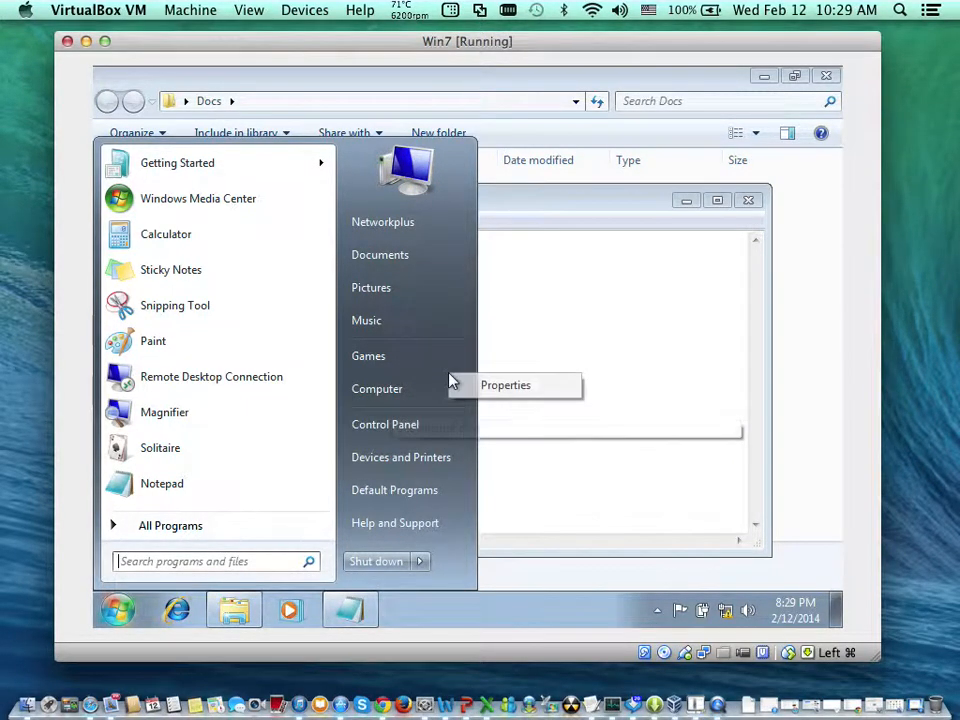
right_click(390, 392)
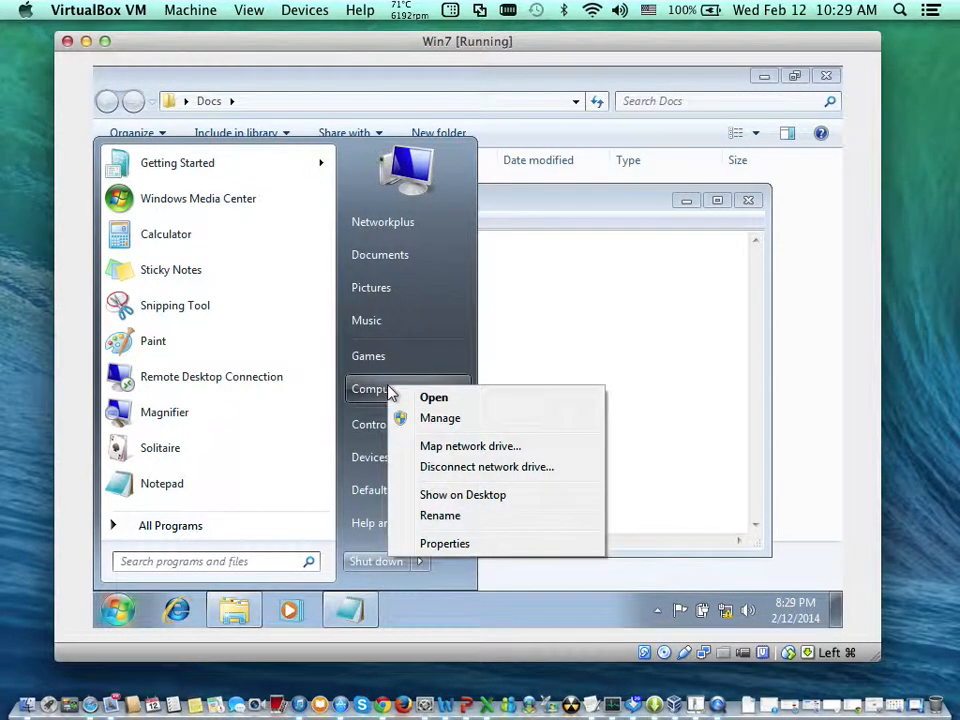
click(437, 418)
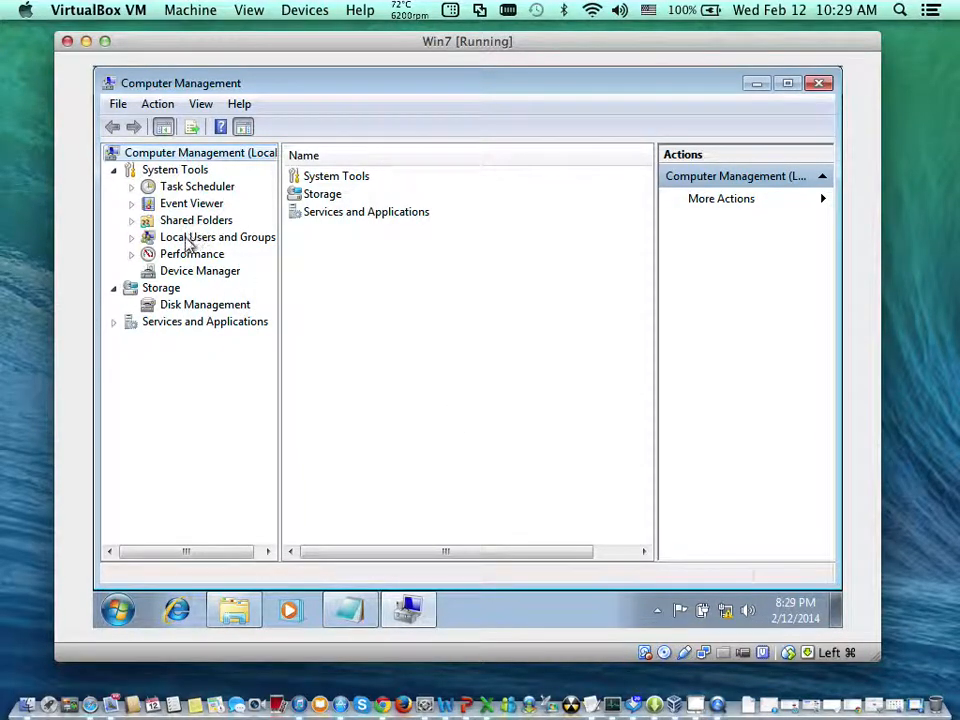
click(133, 241)
click(197, 259)
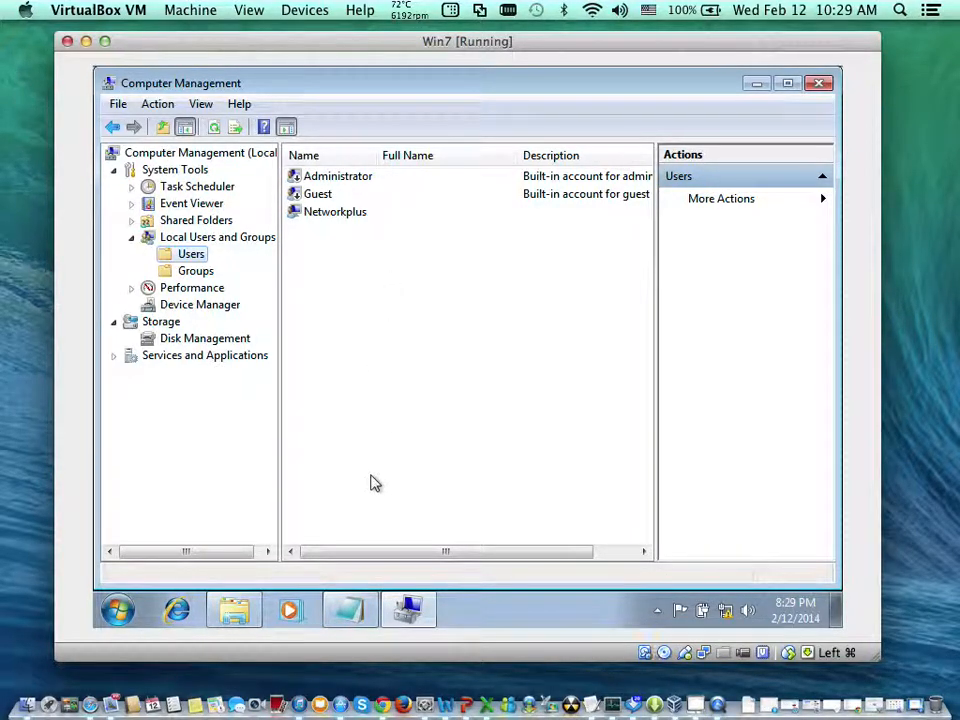
- Check the list of people, then begin a new local user with user name "jp" and the first listed person's full name
click(350, 607)
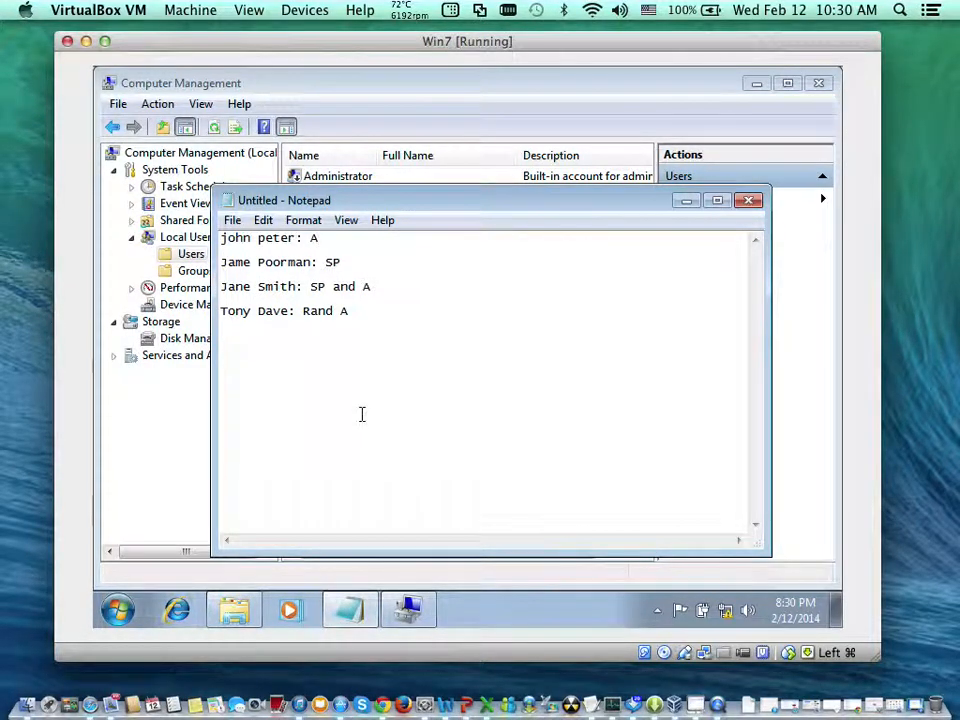
click(412, 84)
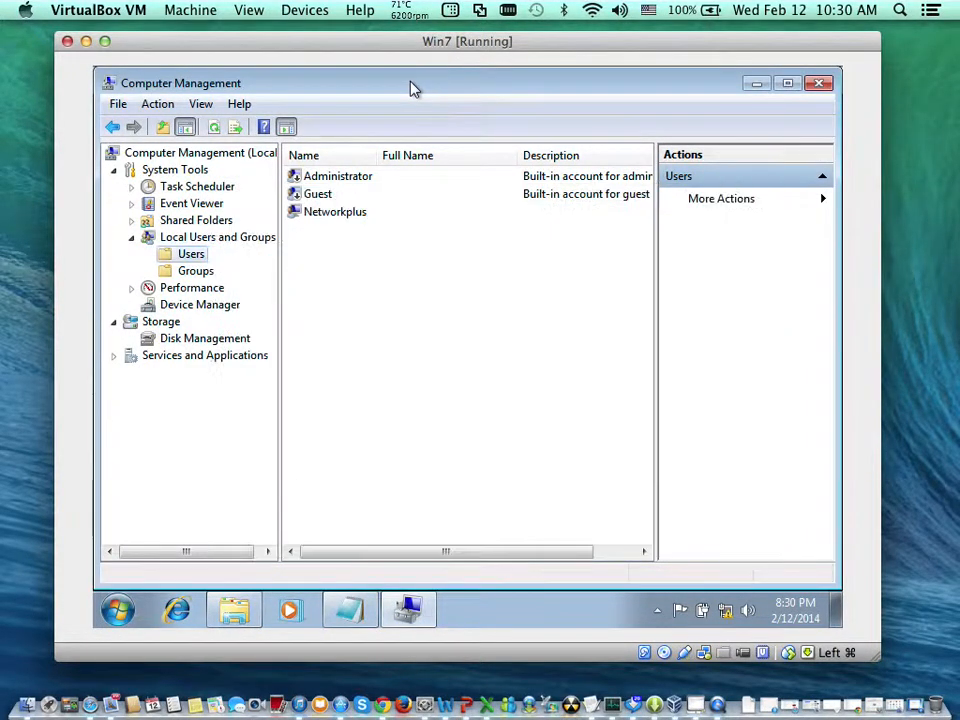
right_click(363, 318)
click(413, 327)
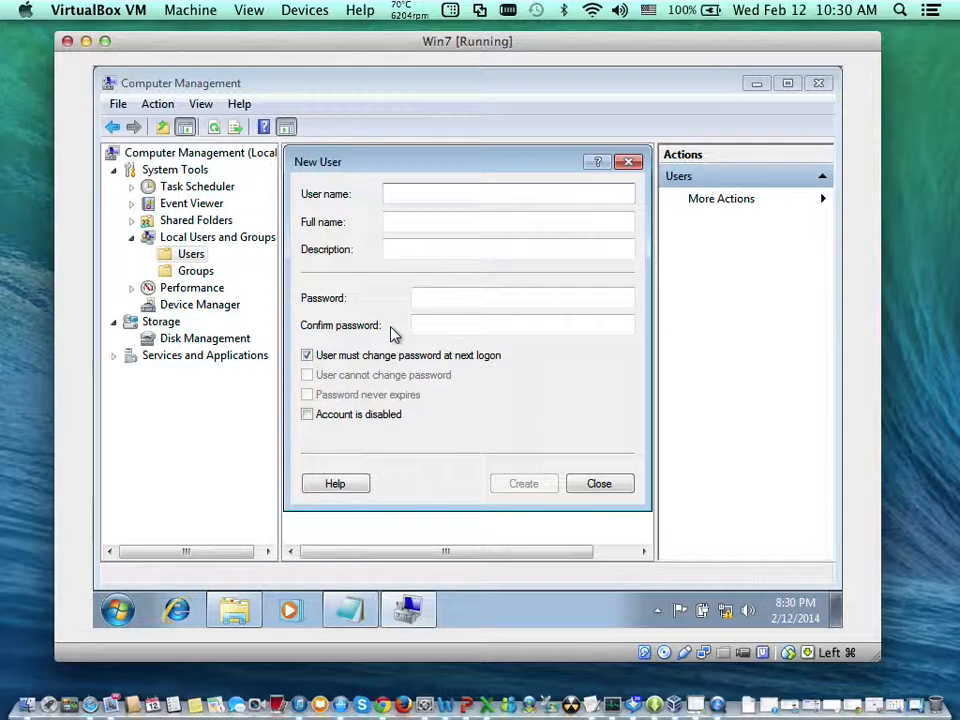
text(jo)
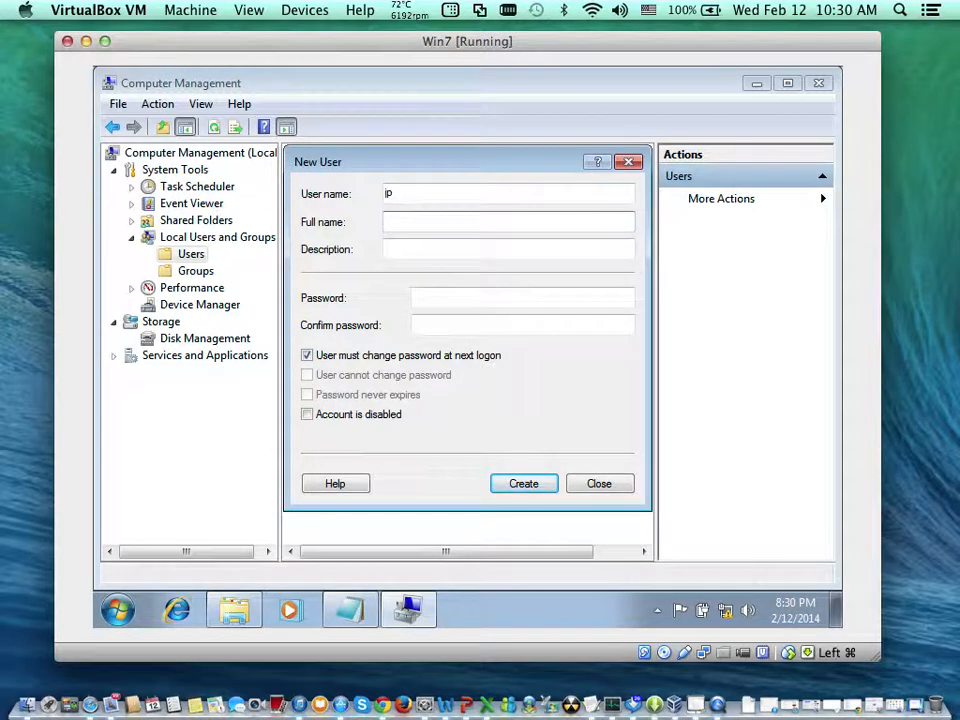
text(John Peter)
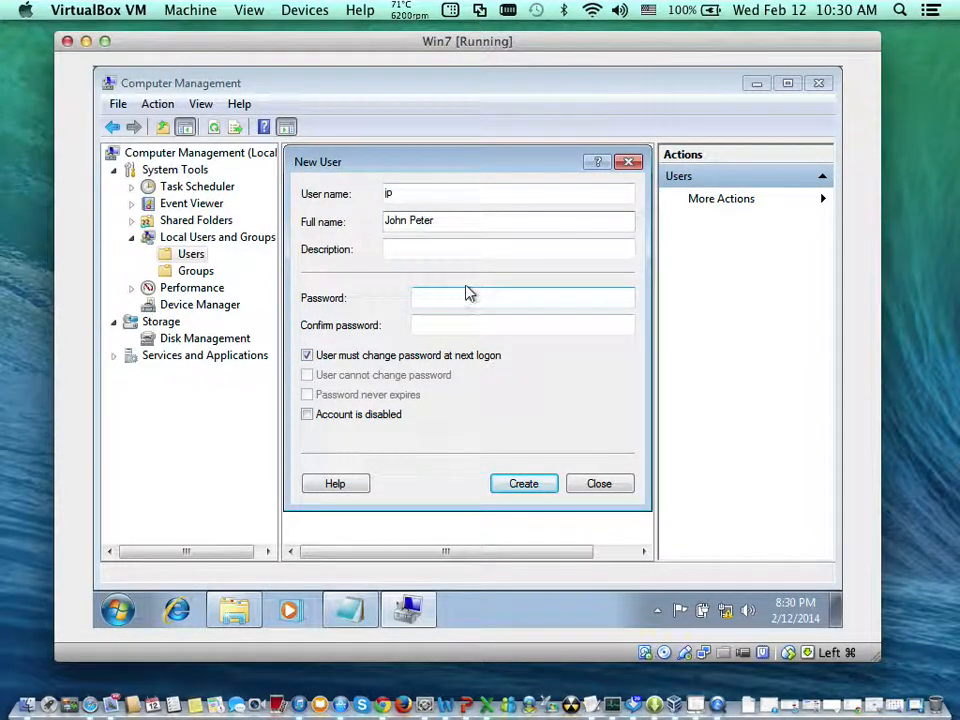
click(468, 199)
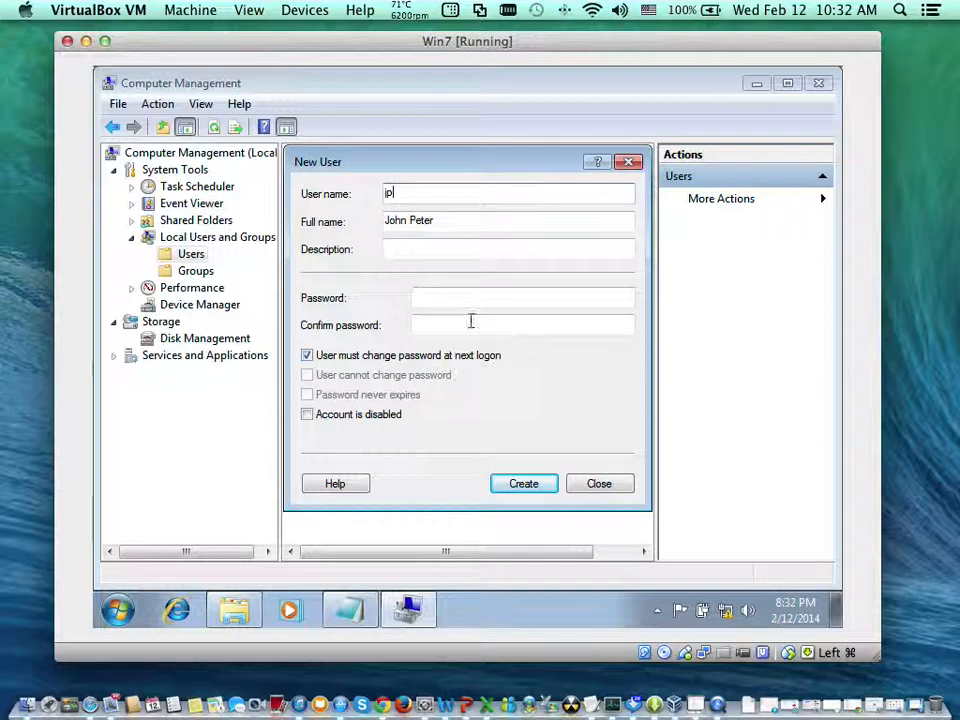
- Enter and confirm the account password for the new user "jp"
click(417, 291)
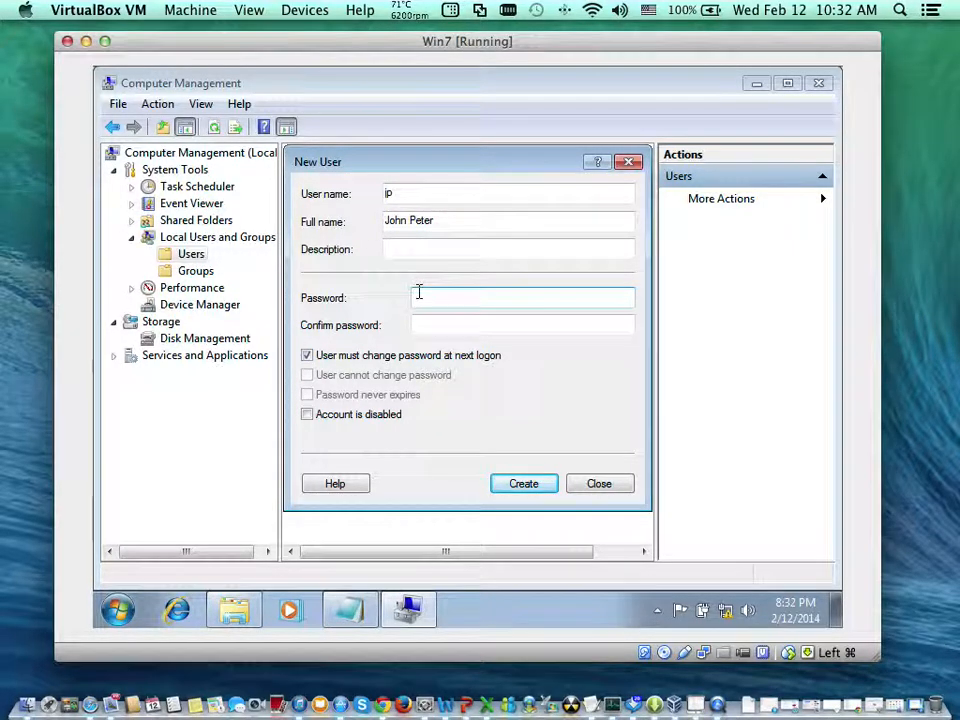
text(******)
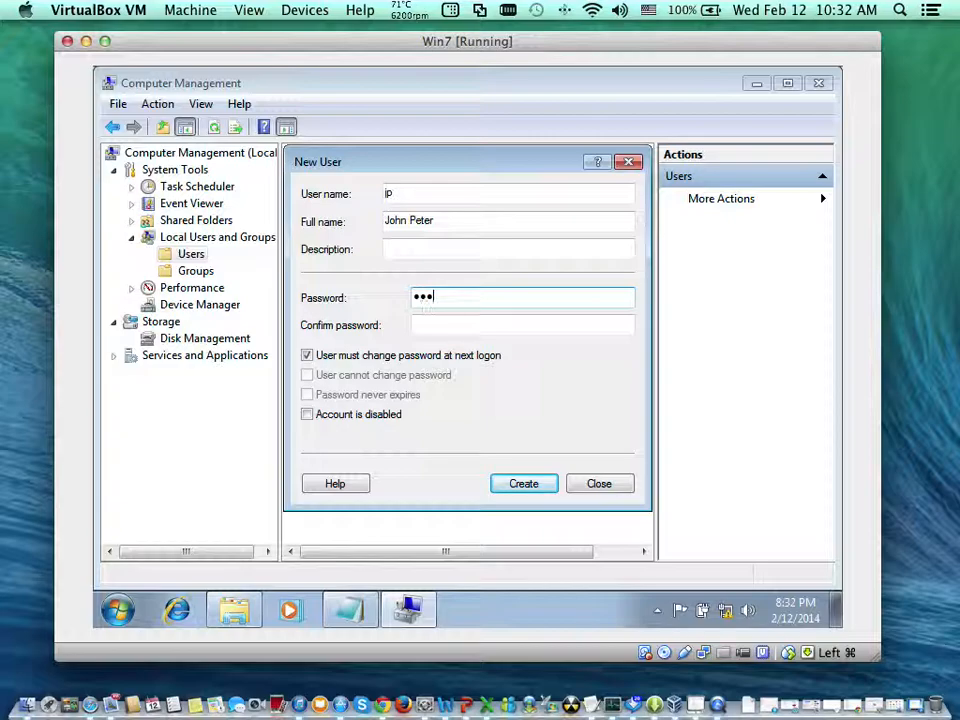
key(Tab)
text(***)
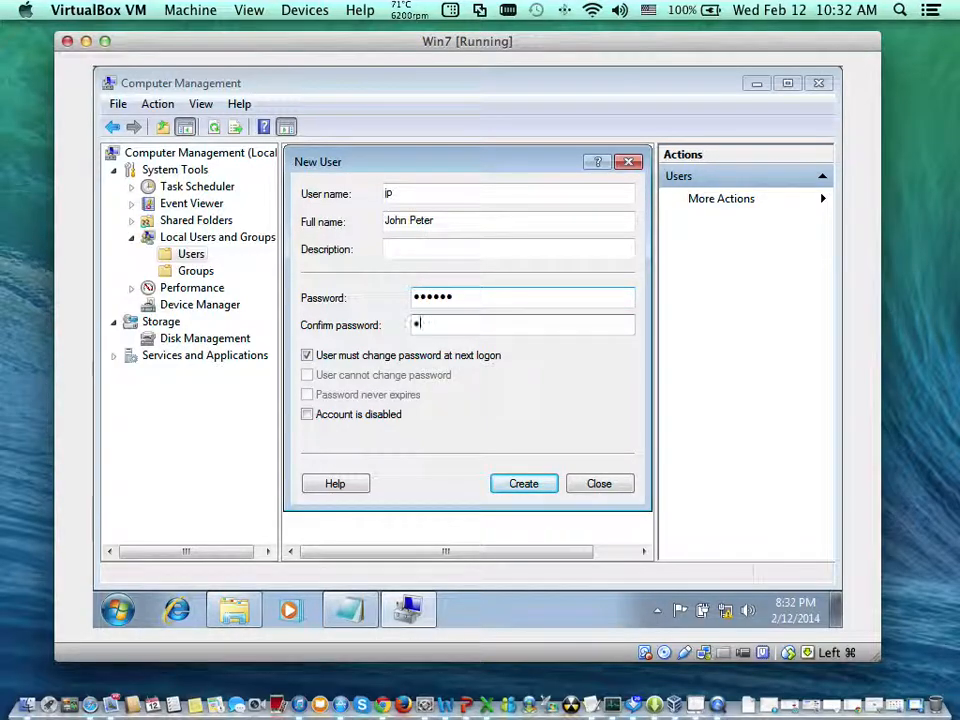
text(***)
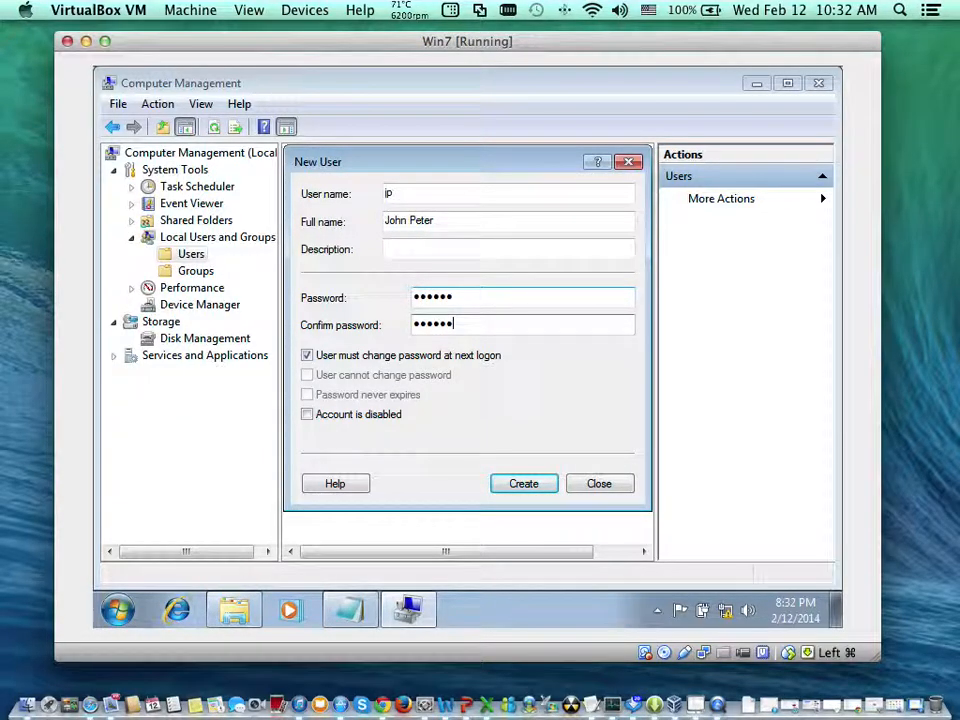
- Remove the password change requirement at next logon, forbid password changes by the user, and create the "jp" account
click(351, 358)
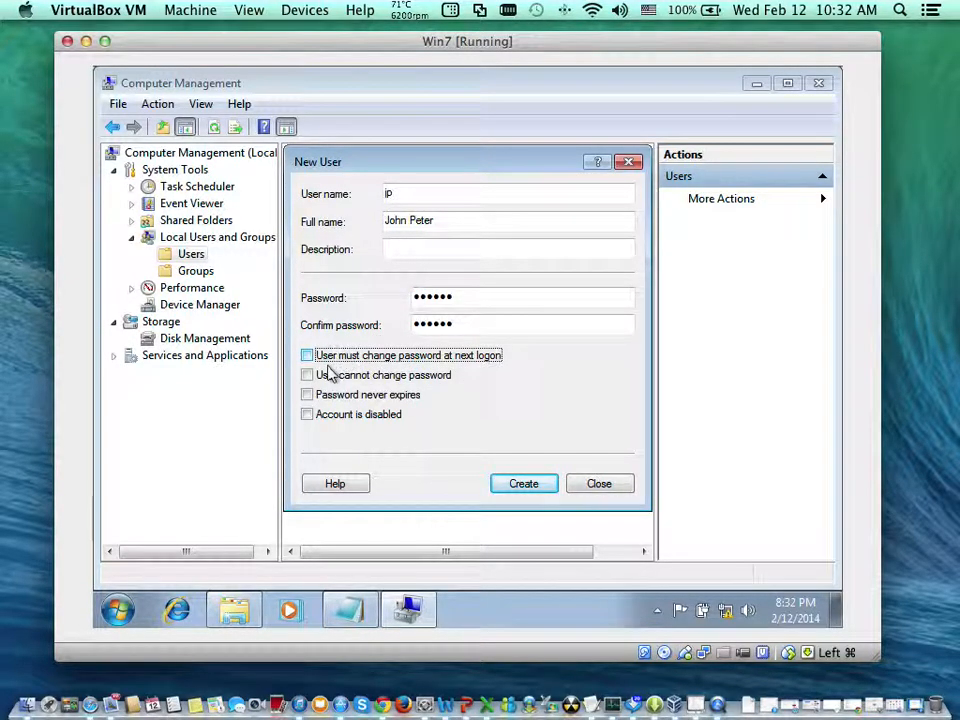
click(329, 374)
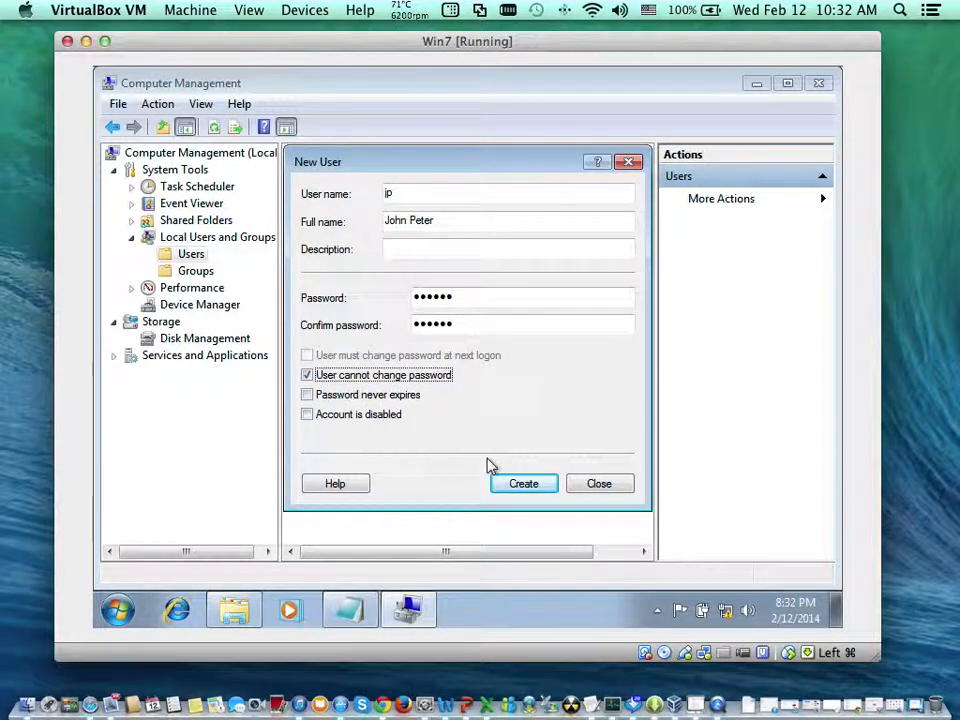
click(530, 486)
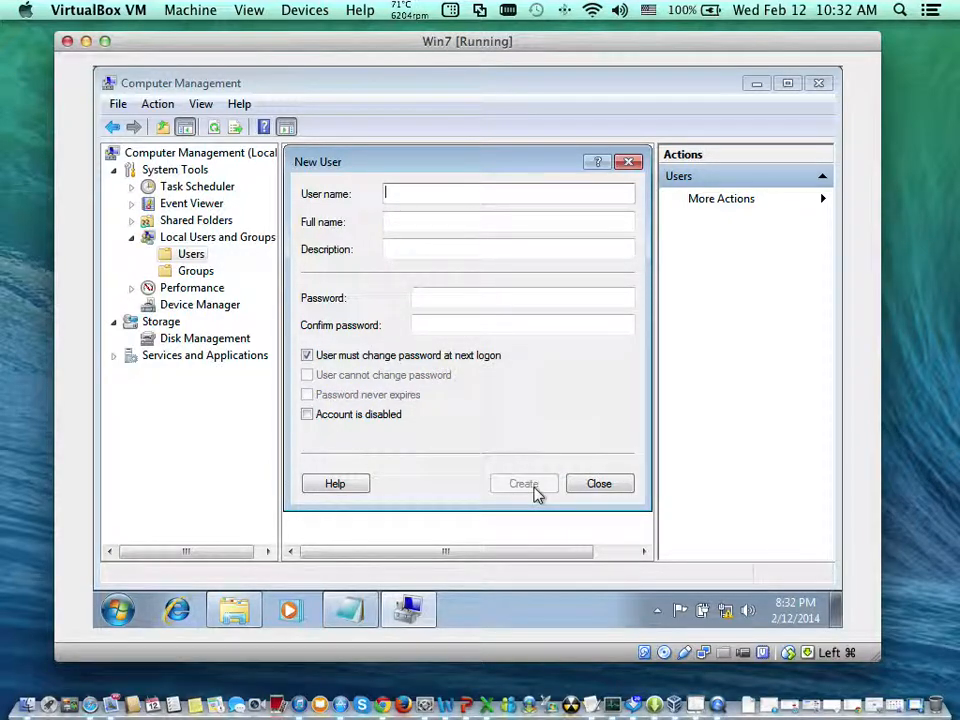
- Look up the second person in the text list and enter "jap" as the next account's user name
click(367, 600)
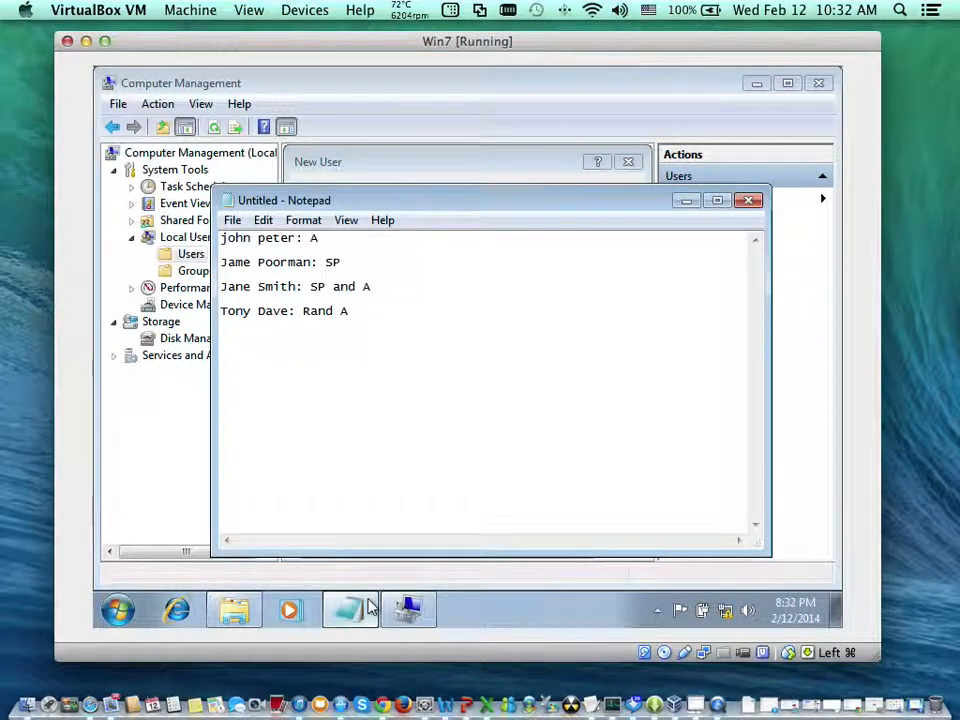
click(369, 610)
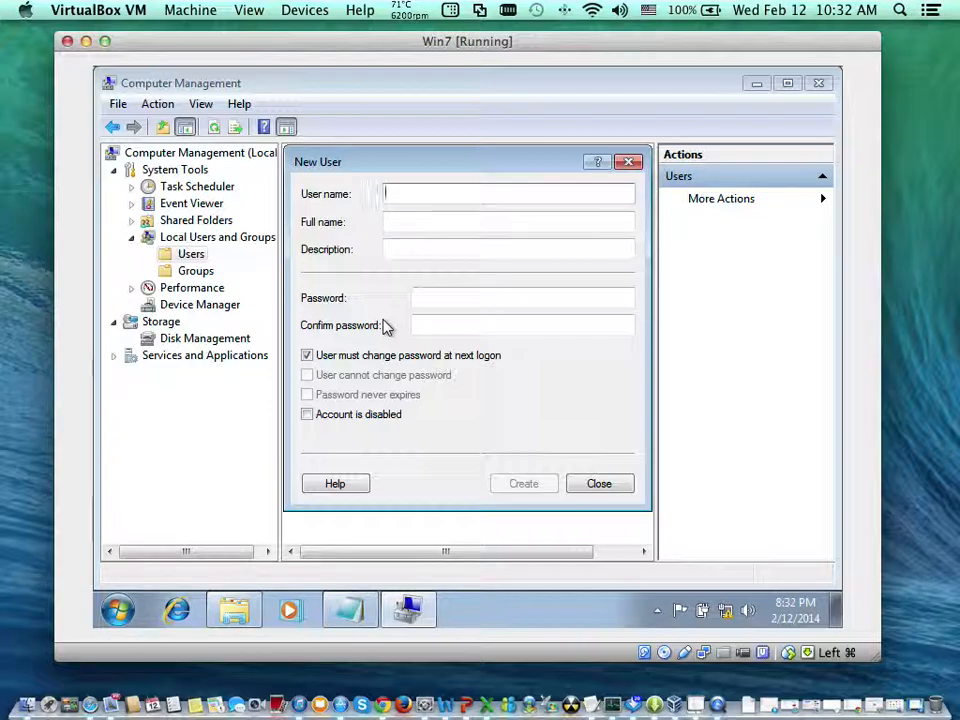
text(J)
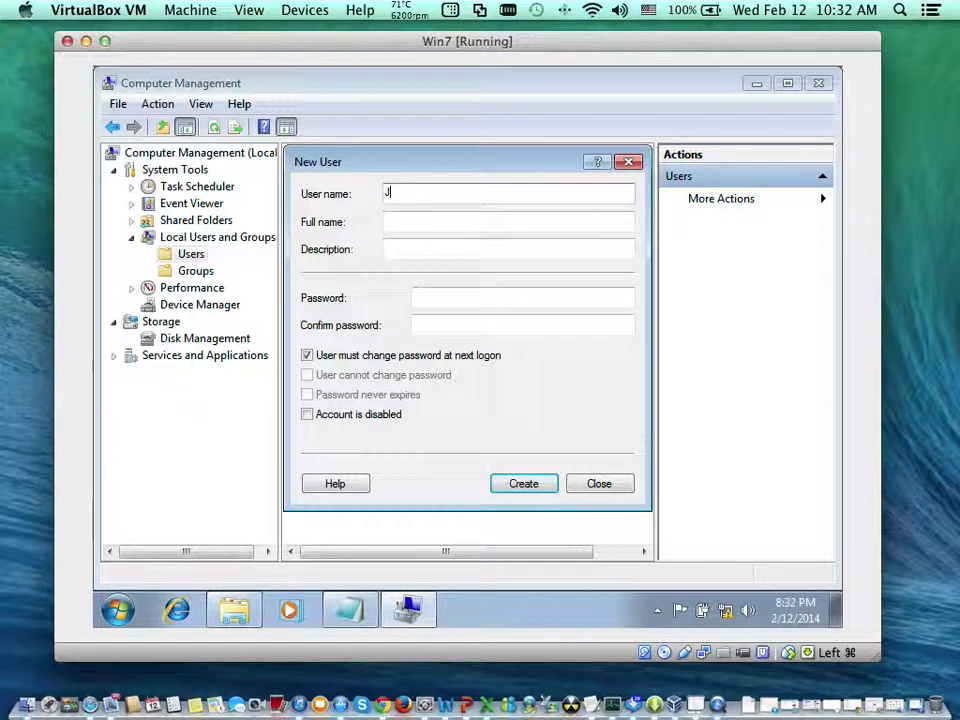
key(BackSpace)
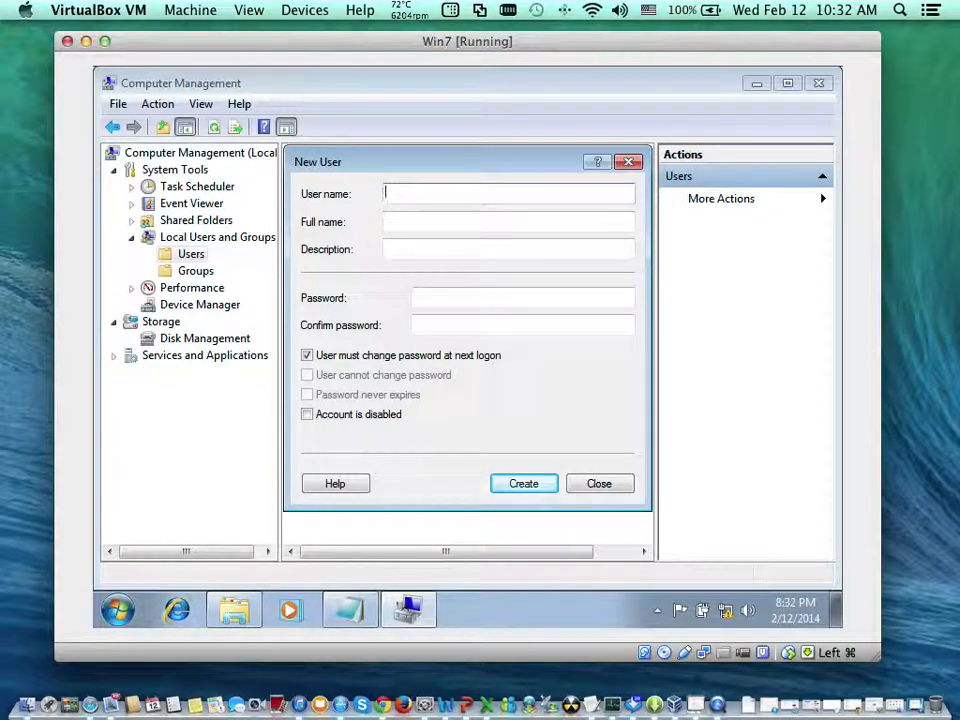
text(l)
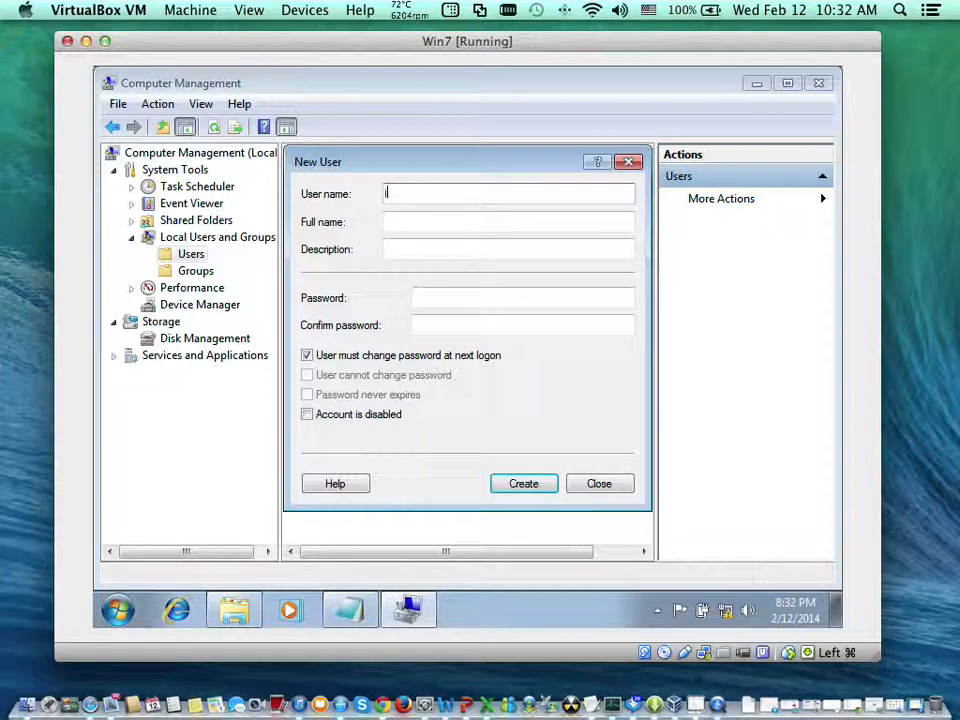
key(BackSpace)
text(J)
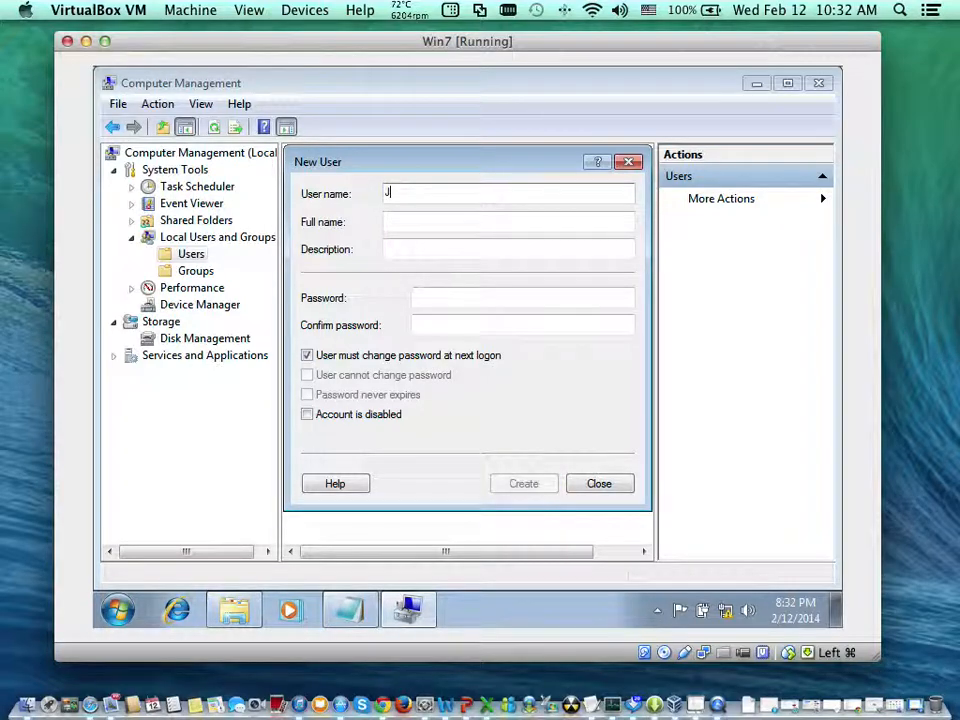
text(ohn)
key(BackSpace)
key(BackSpace)
key(BackSpace)
text(a)
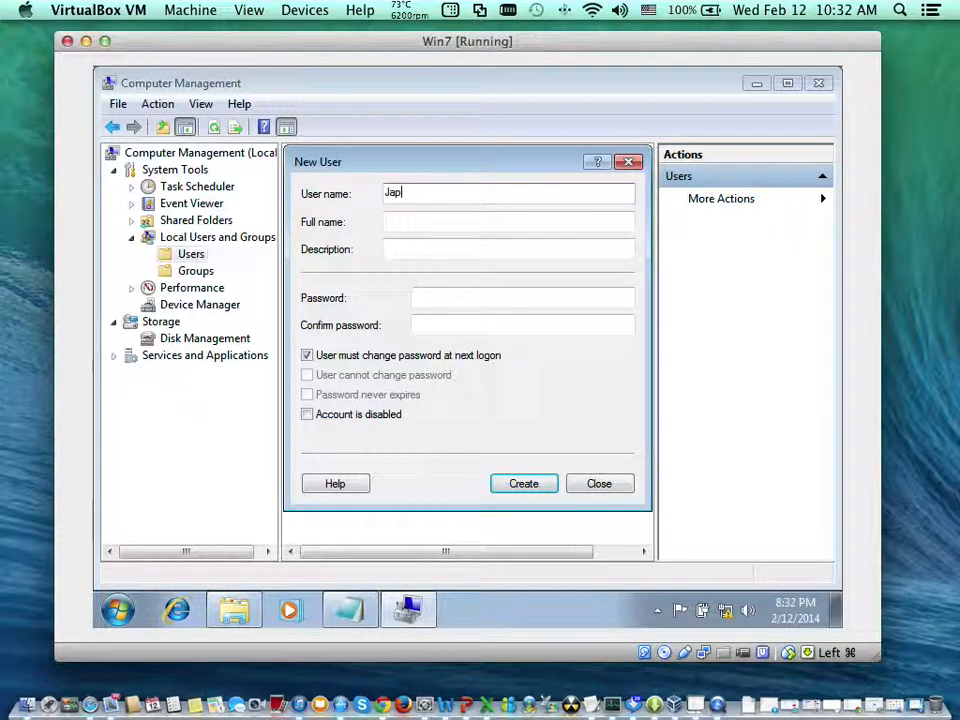
text(p)
key(BackSpace)
key(BackSpace)
key(BackSpace)
text(jap)
- Fill in the second person's full name for the "jap" account
key(Tab)
text(Ja)
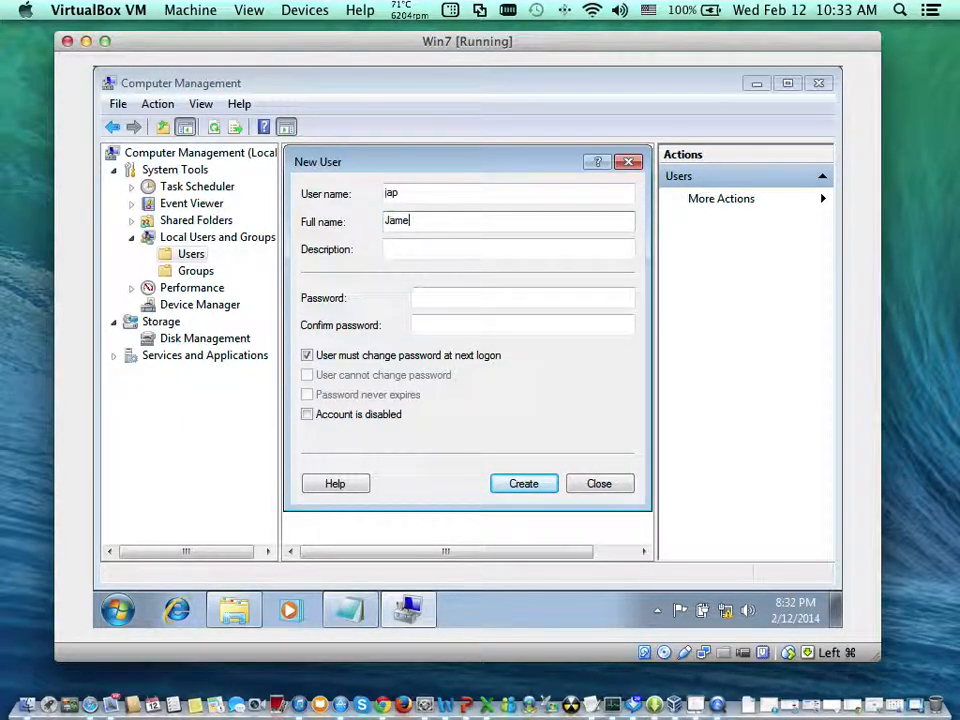
text(mes Poorman)
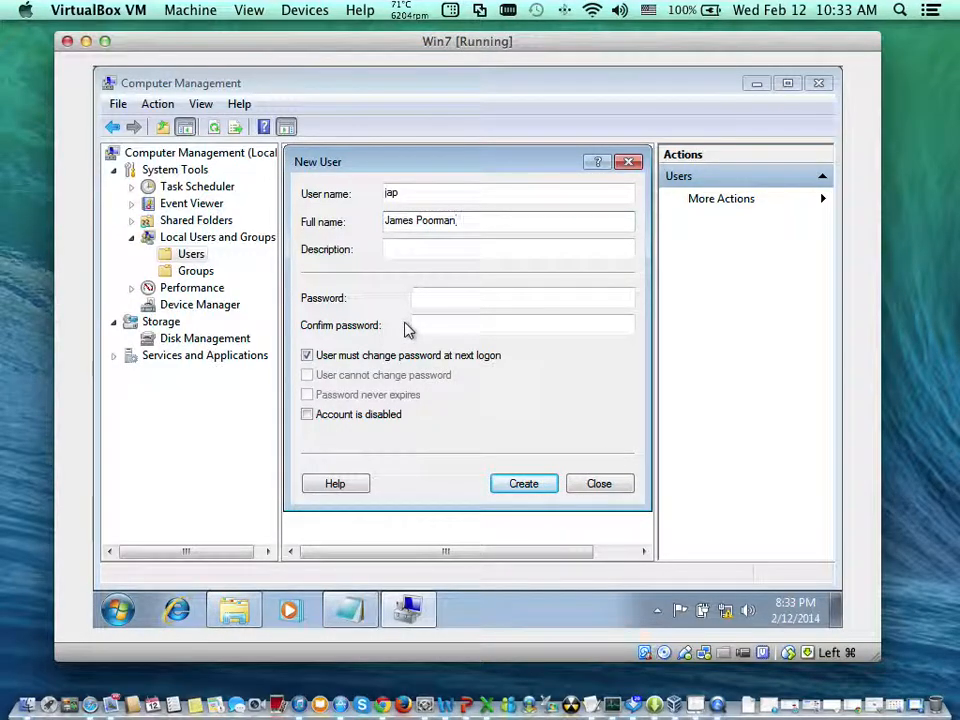
- Enter and confirm the account password for the new user "jap"
click(416, 302)
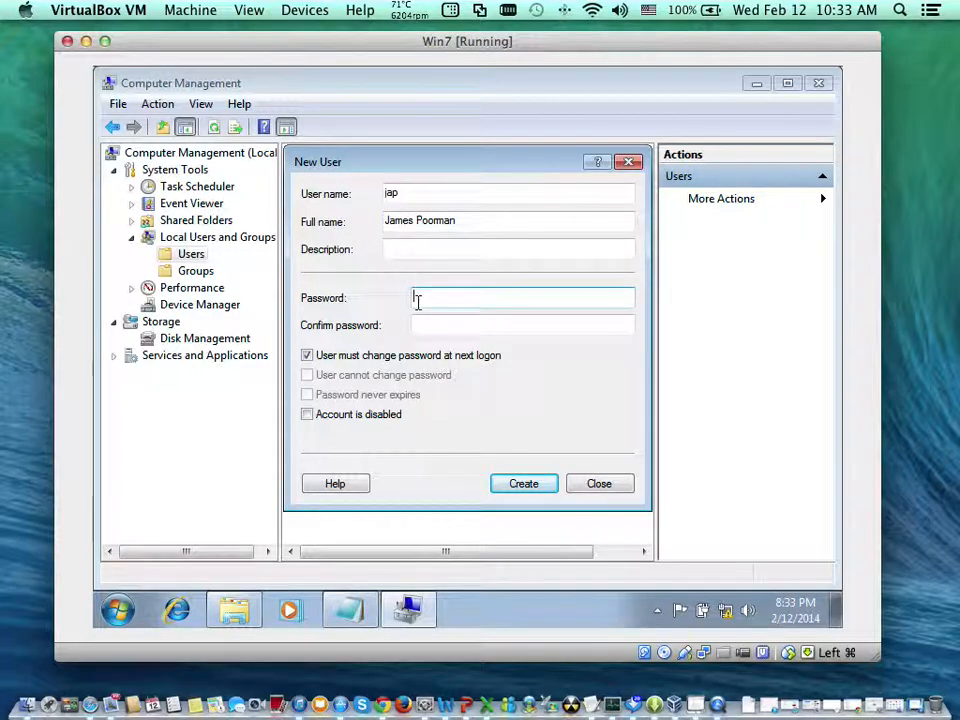
text(p)
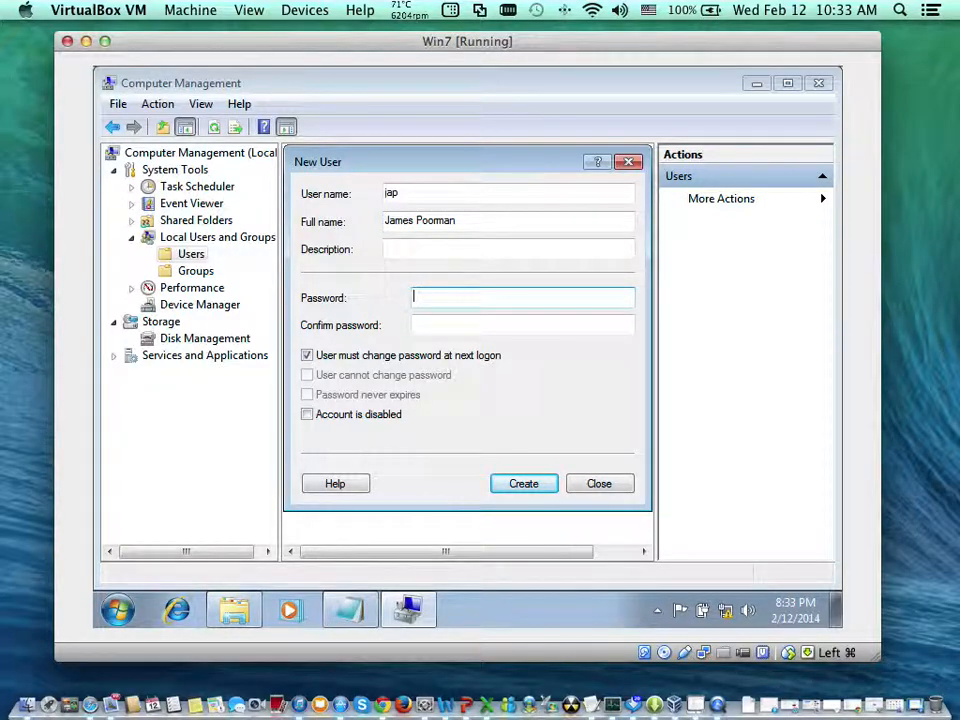
text(•••••)
key(Tab)
text(••••••)
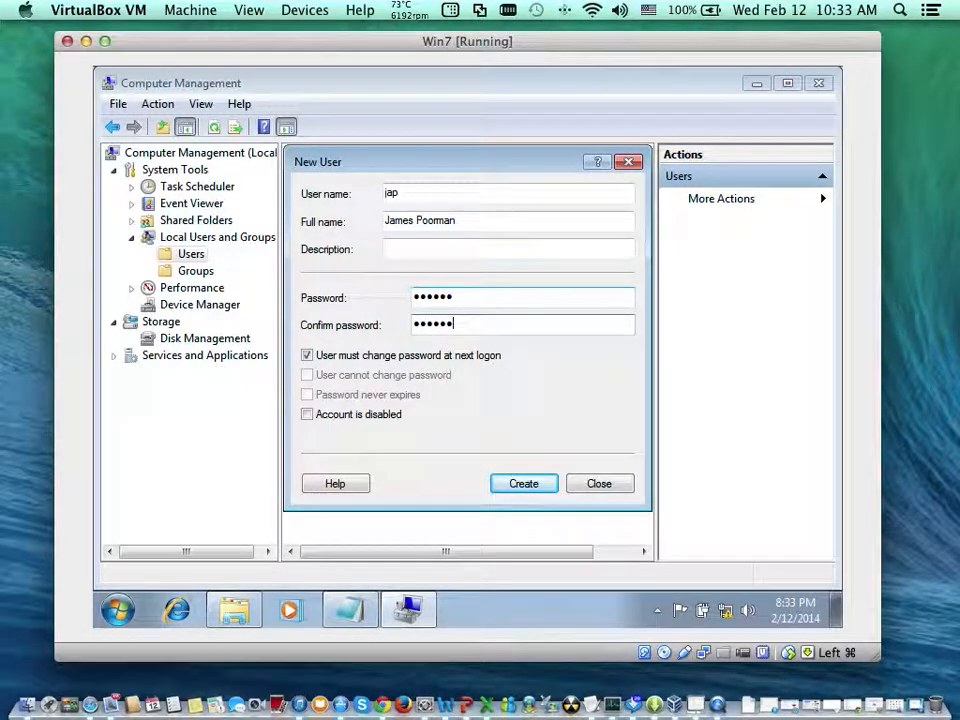
- Drop the forced password change at next logon, set User cannot change password, and create the "jap" account
click(352, 364)
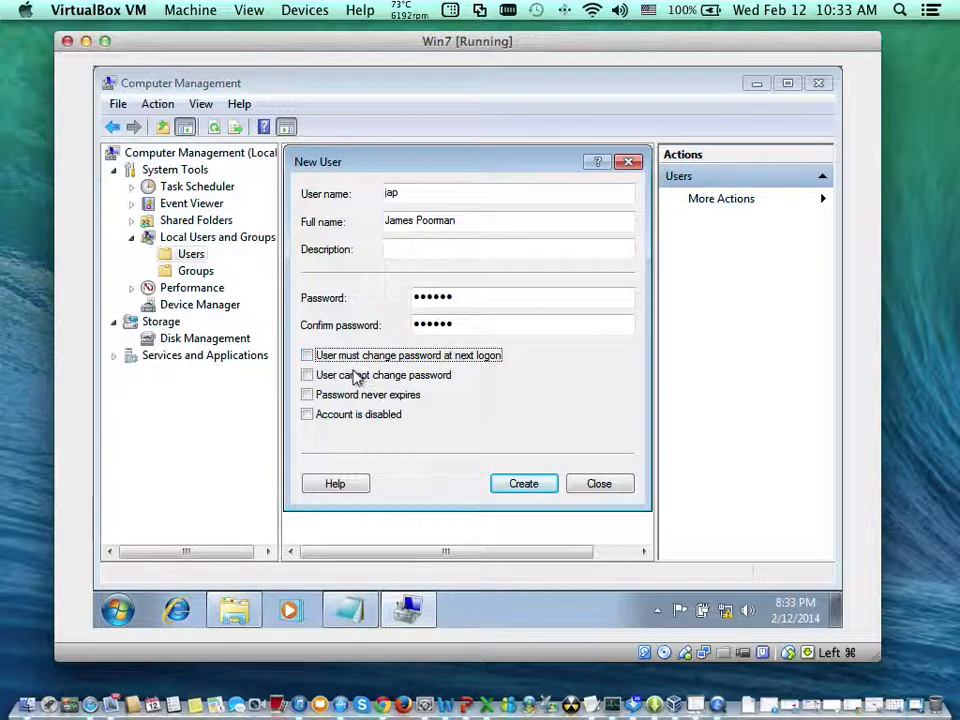
click(357, 376)
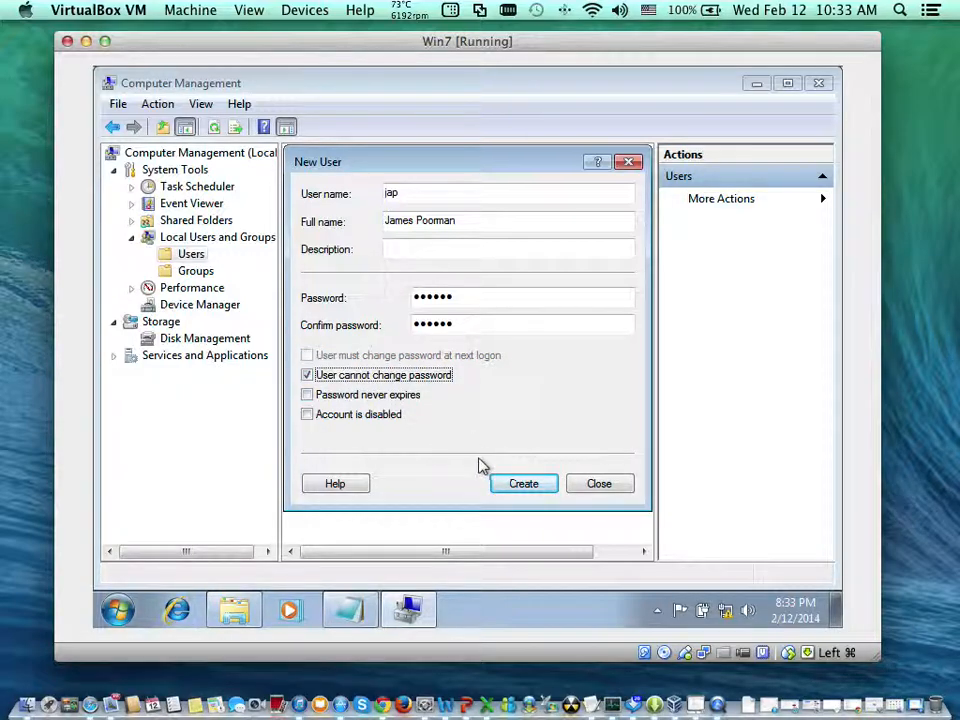
click(506, 483)
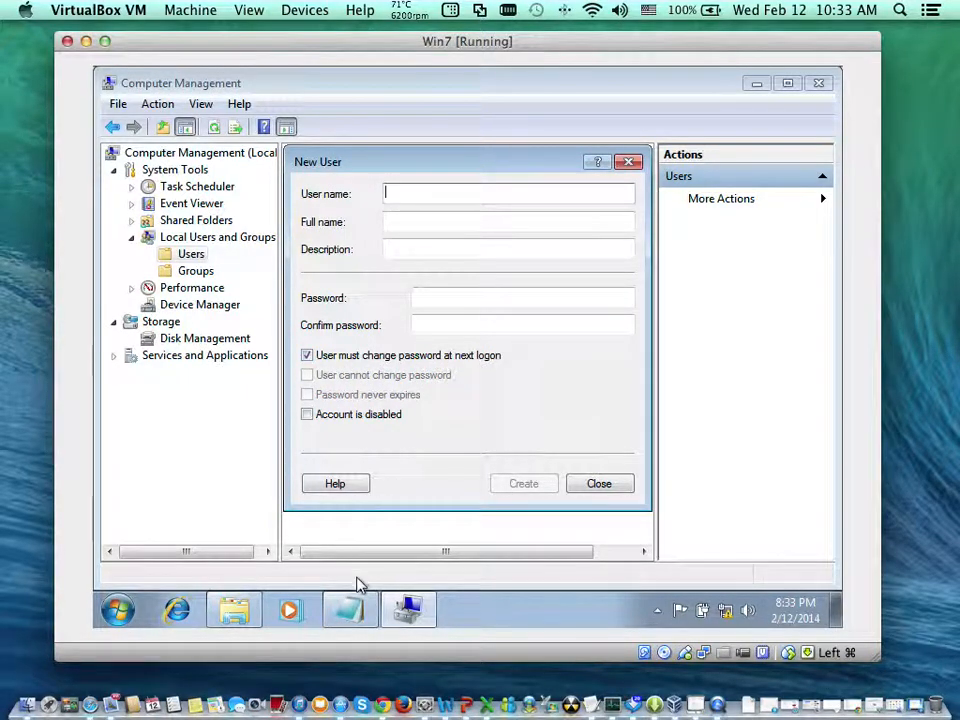
- Look up the third person in the text list and enter "Js" as the next account's user name
click(352, 608)
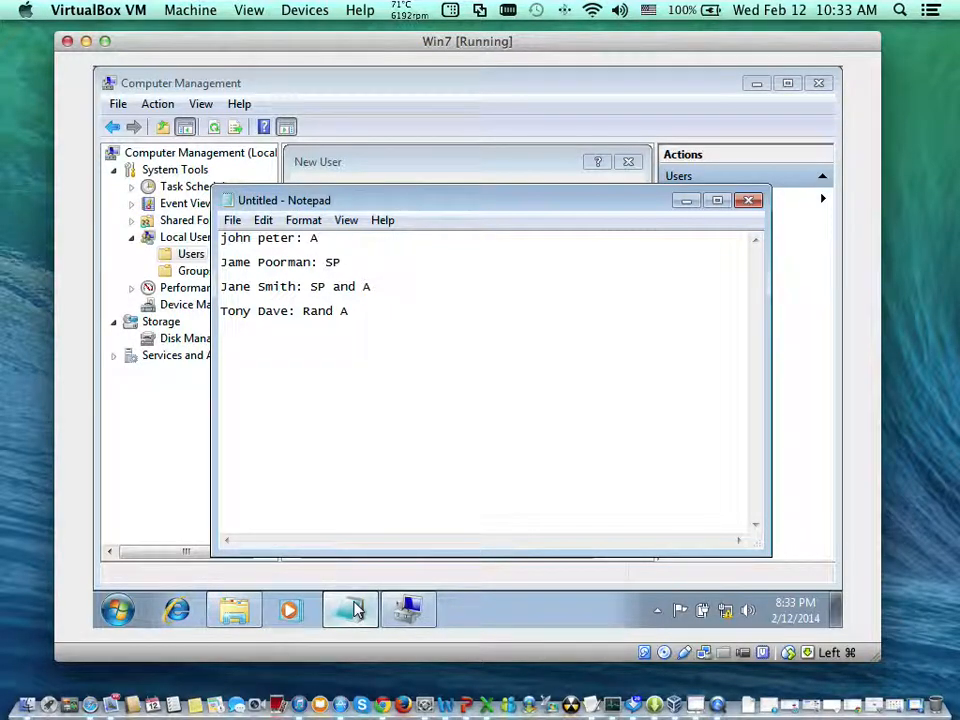
click(352, 608)
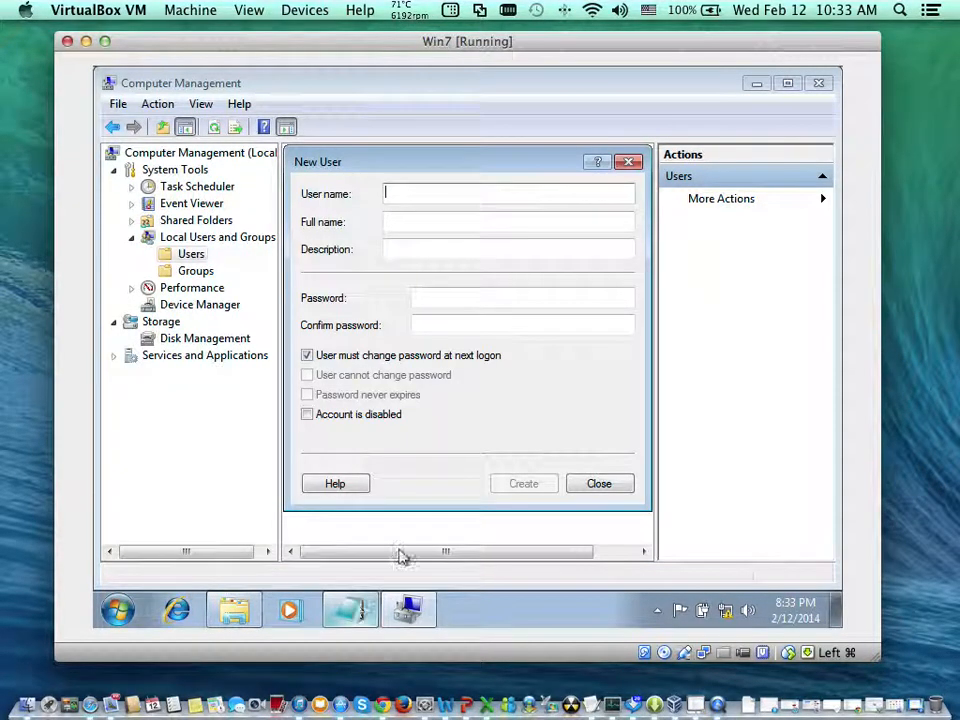
text(Js)
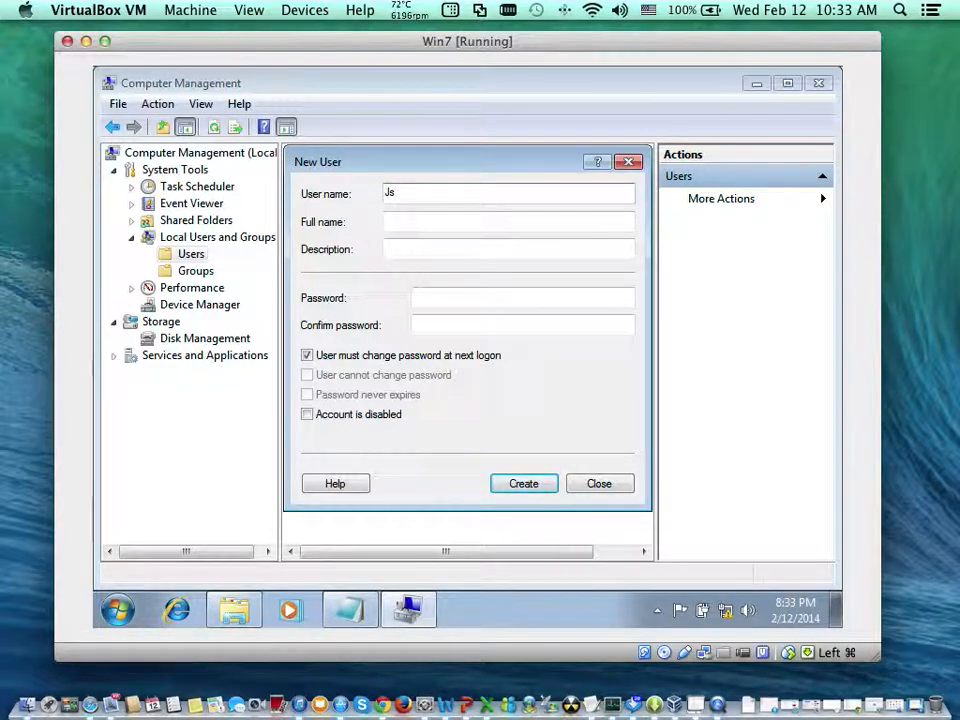
key(Tab)
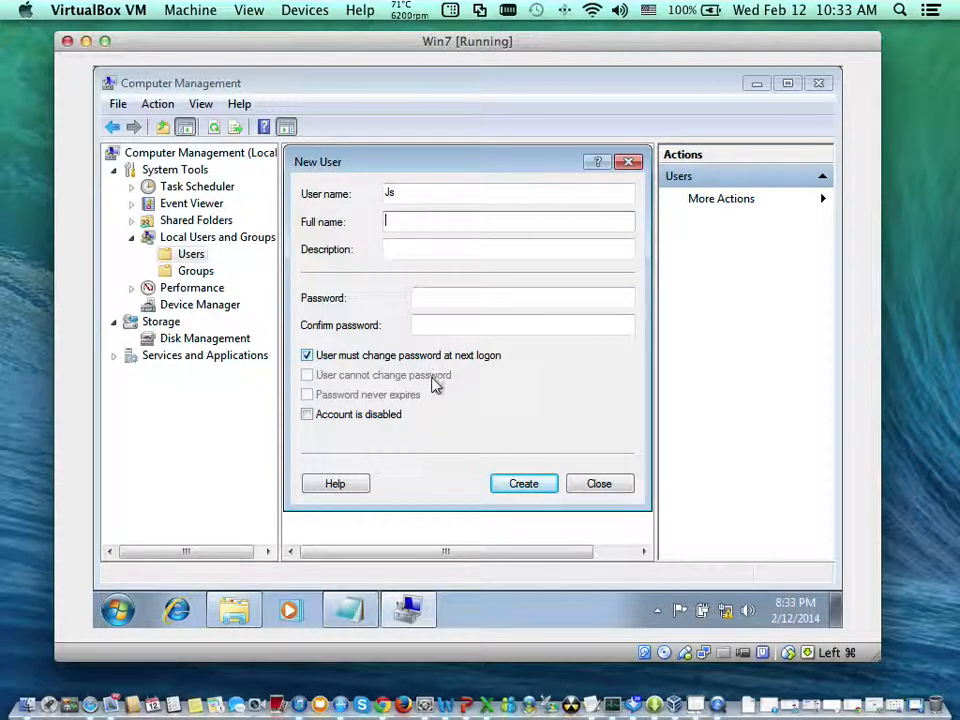
- Set Account is disabled for the new user and re-enter the user name as "js"
click(425, 420)
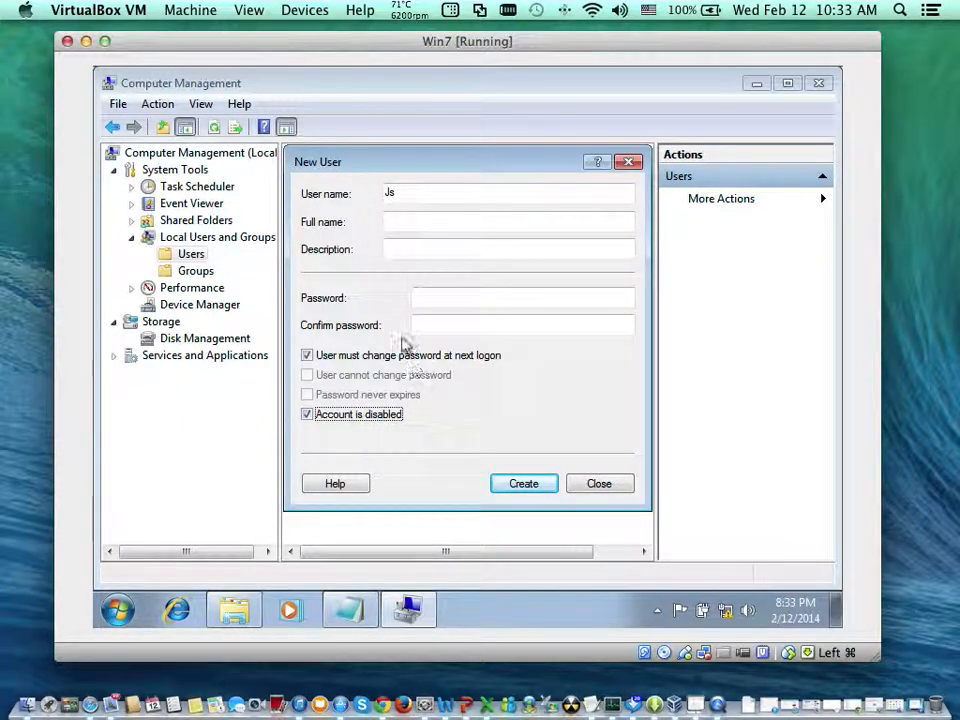
click(450, 10)
click(431, 221)
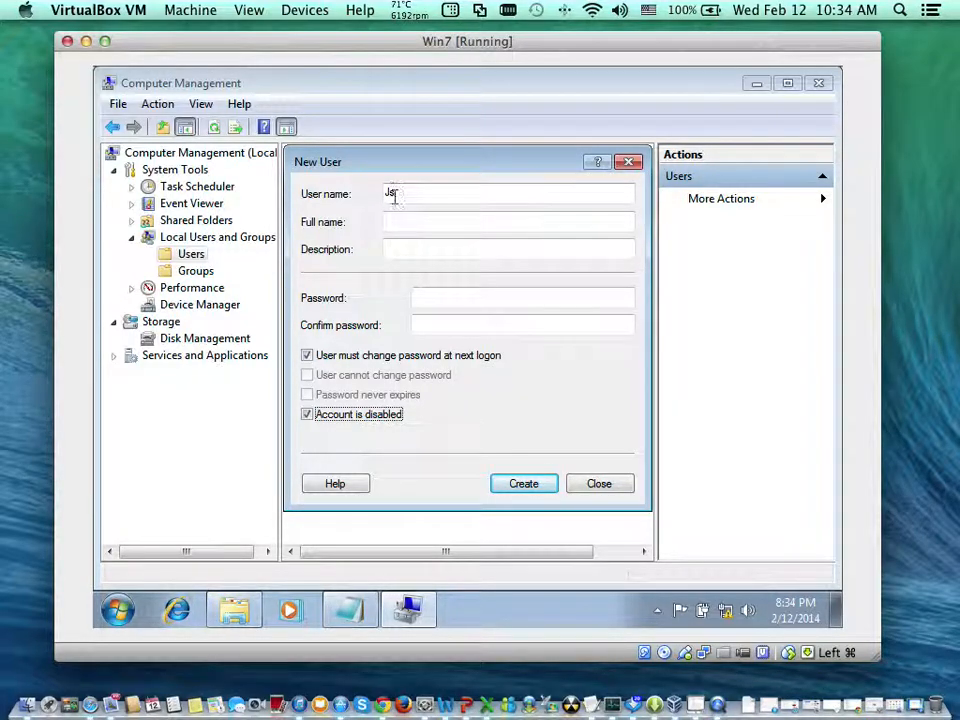
click(473, 296)
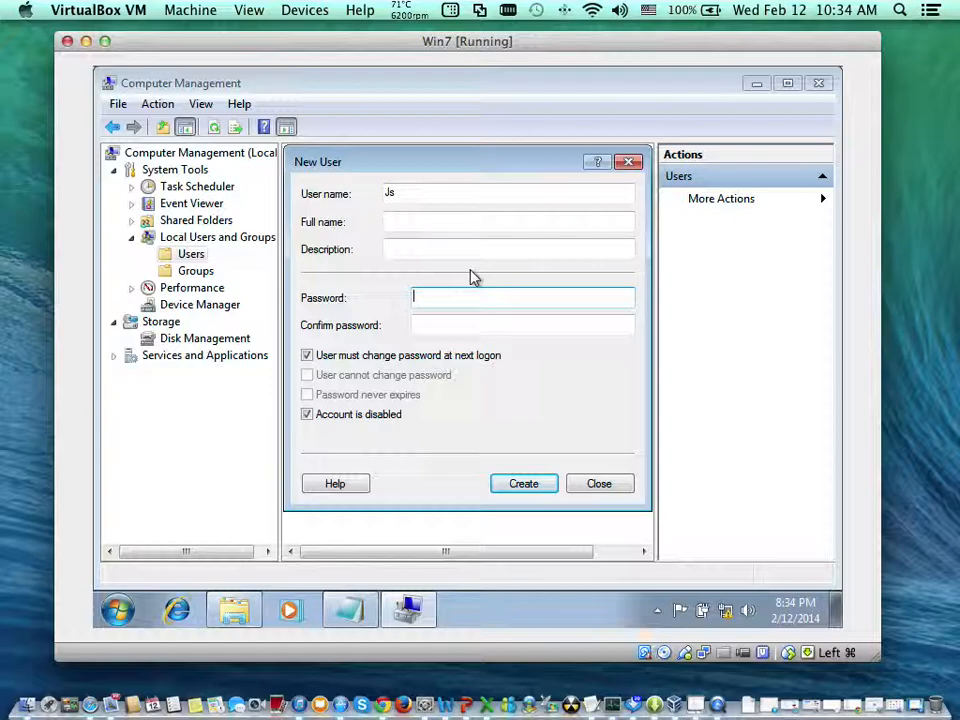
key(Tab)
key(Tab)
key(Tab)
key(Tab)
key(Tab)
key(Tab)
key(Tab)
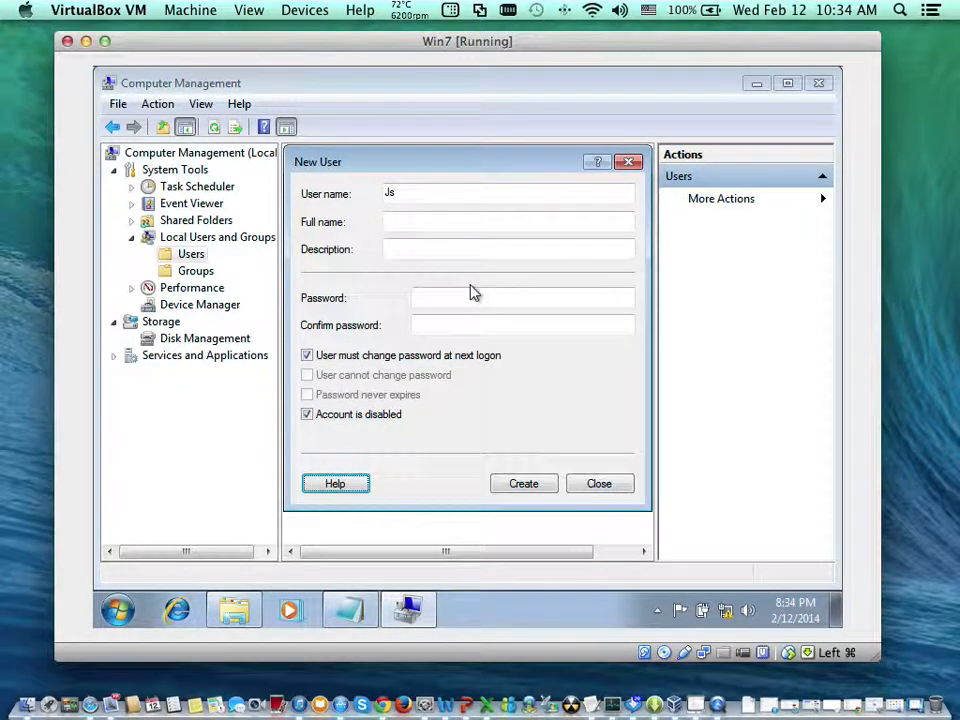
text(js)
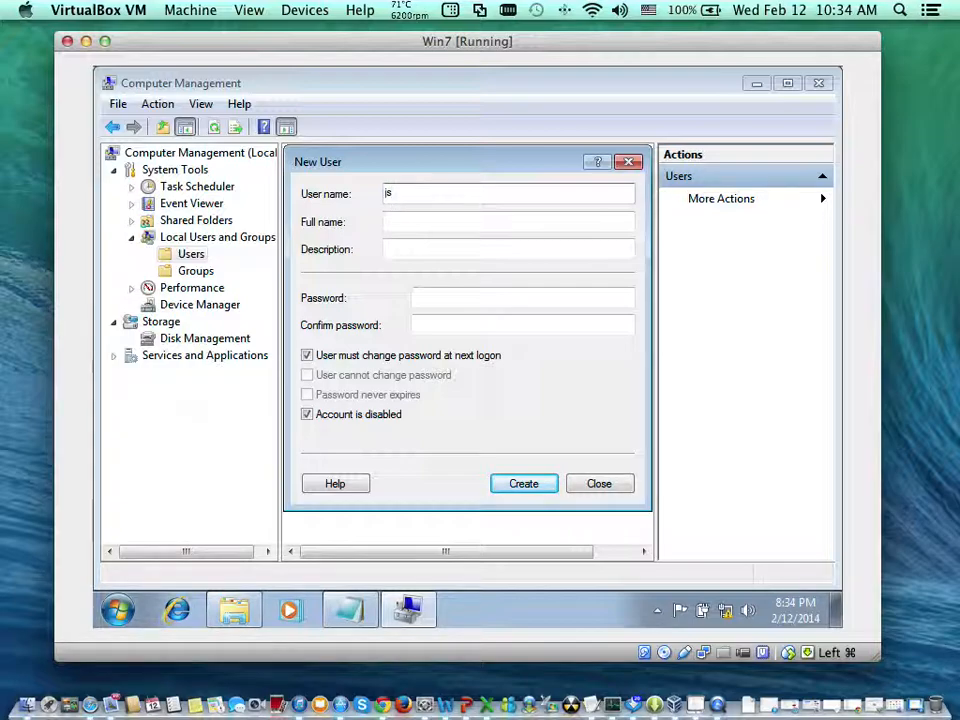
key(BackSpace)
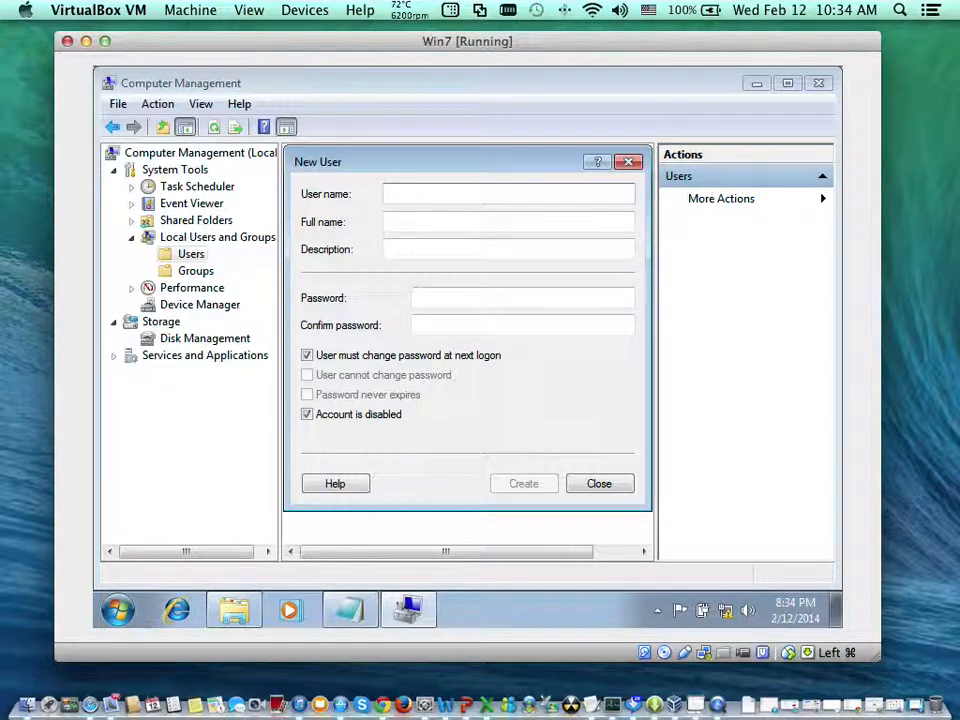
text(js)
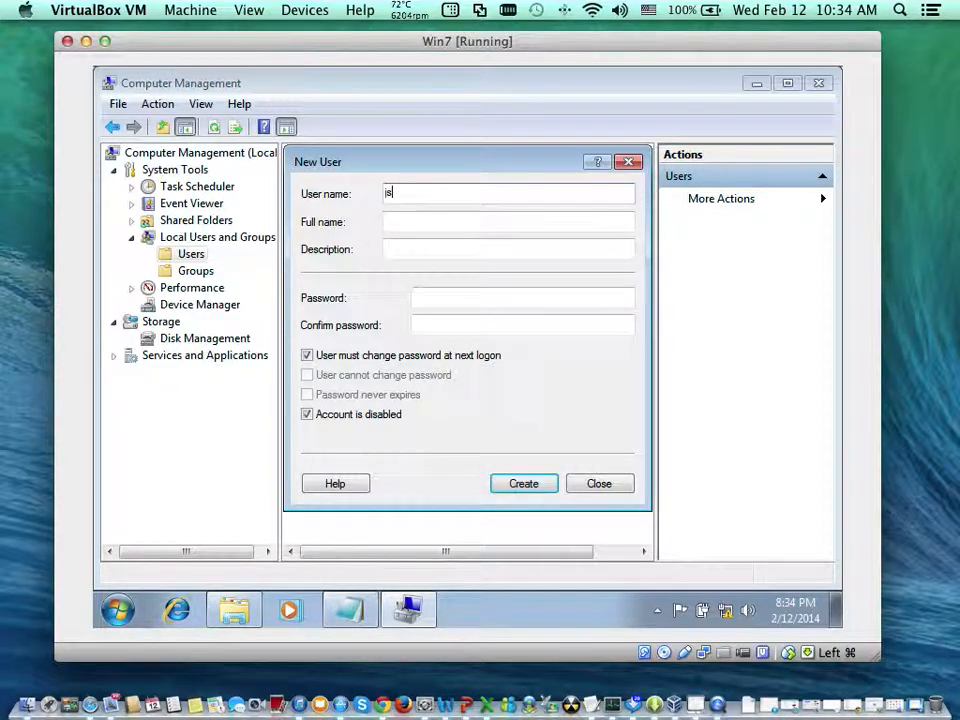
key(Tab)
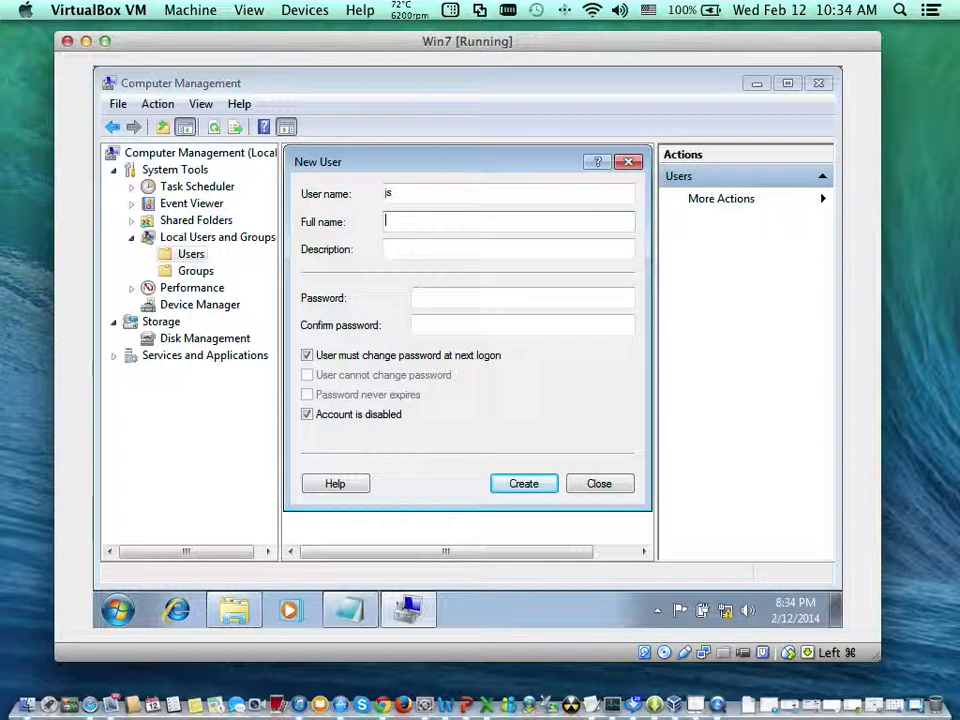
- Fill in the third person's full name, then enter and confirm the password for the "js" account
text(Jane Smith)
key(Tab)
key(Tab)
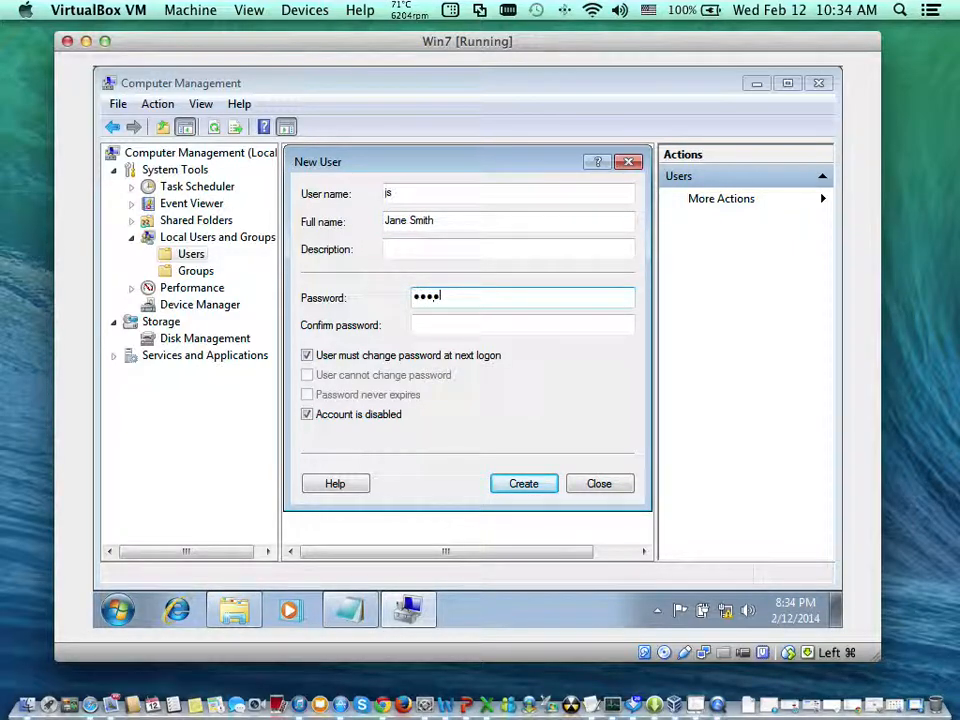
key(Tab)
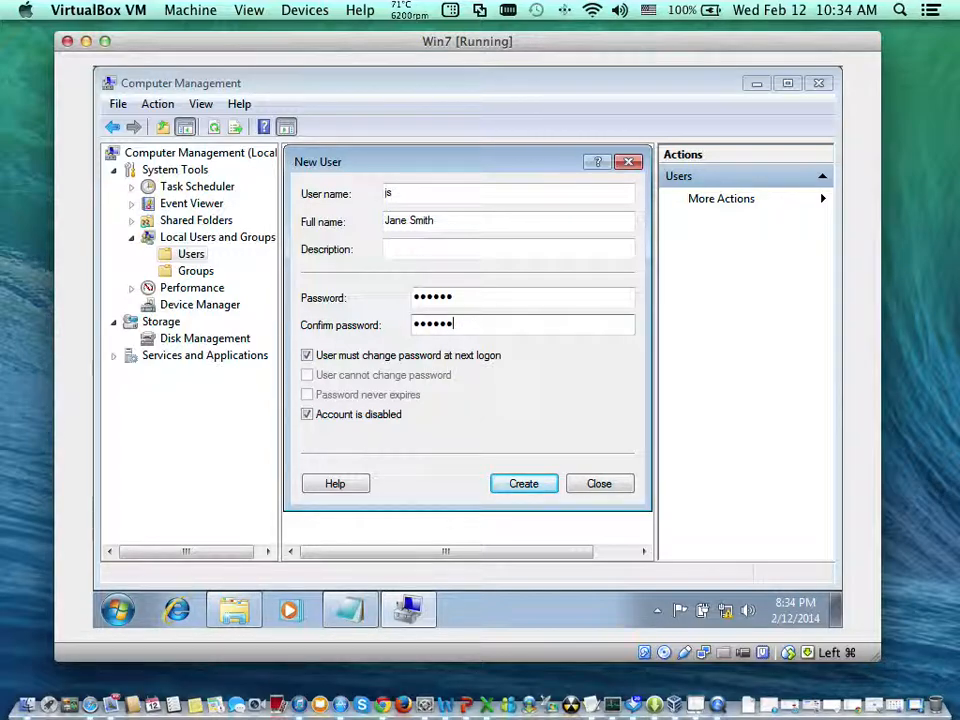
- Drop the forced password change at next logon, set User cannot change password, and create the "js" account
click(386, 354)
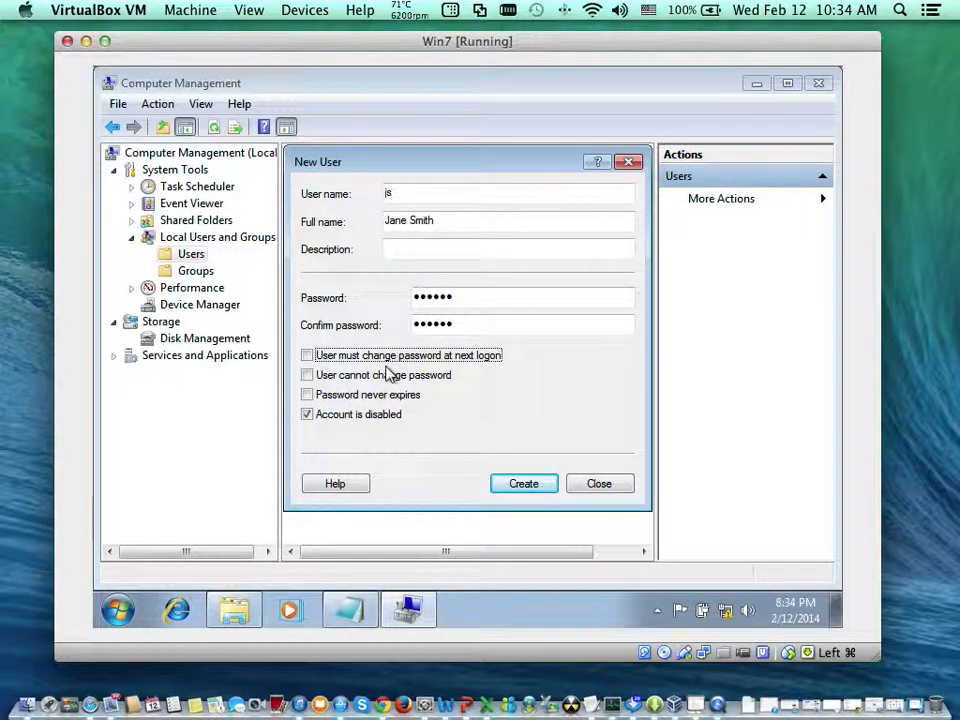
click(392, 376)
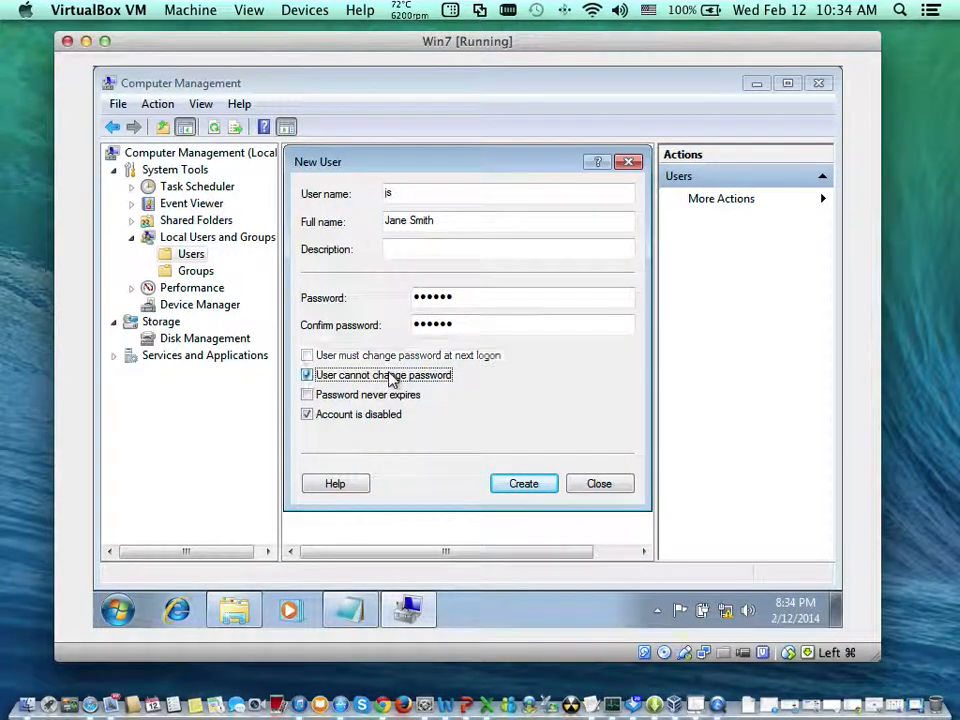
click(522, 482)
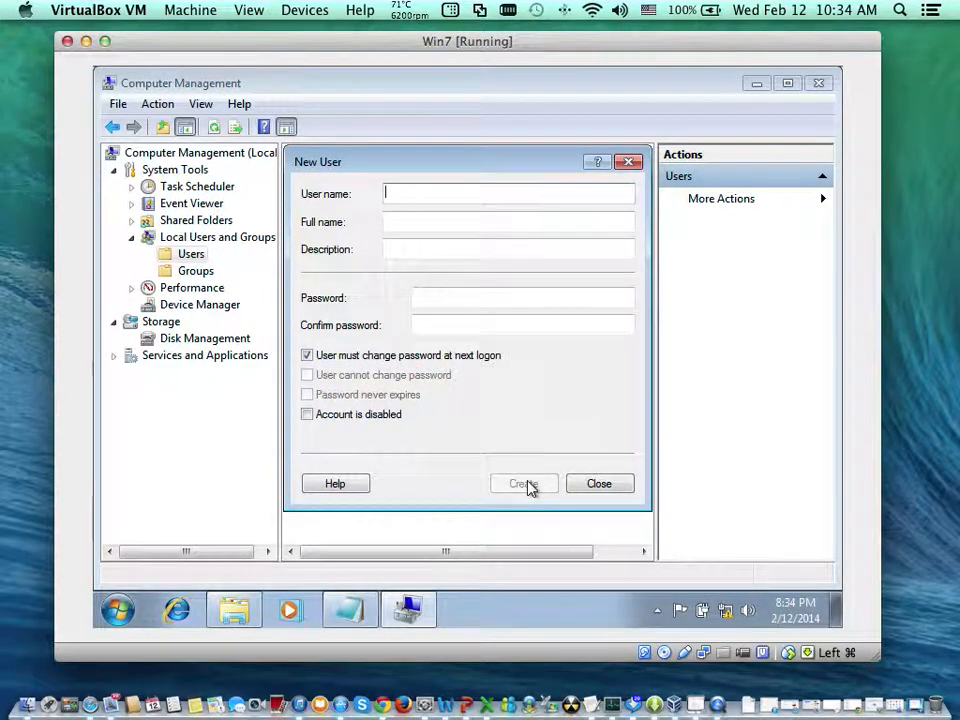
- Enter "td" as the next account's user name and fill in the fourth person's full name
text(Tod)
key(BackSpace)
key(BackSpace)
key(BackSpace)
text(td)
key(Tab)
text(Tony Dave)
- Enter and confirm the account password for the new user "td"
key(Tab)
key(Tab)
text(••••••)
key(Tab)
text(••••••)
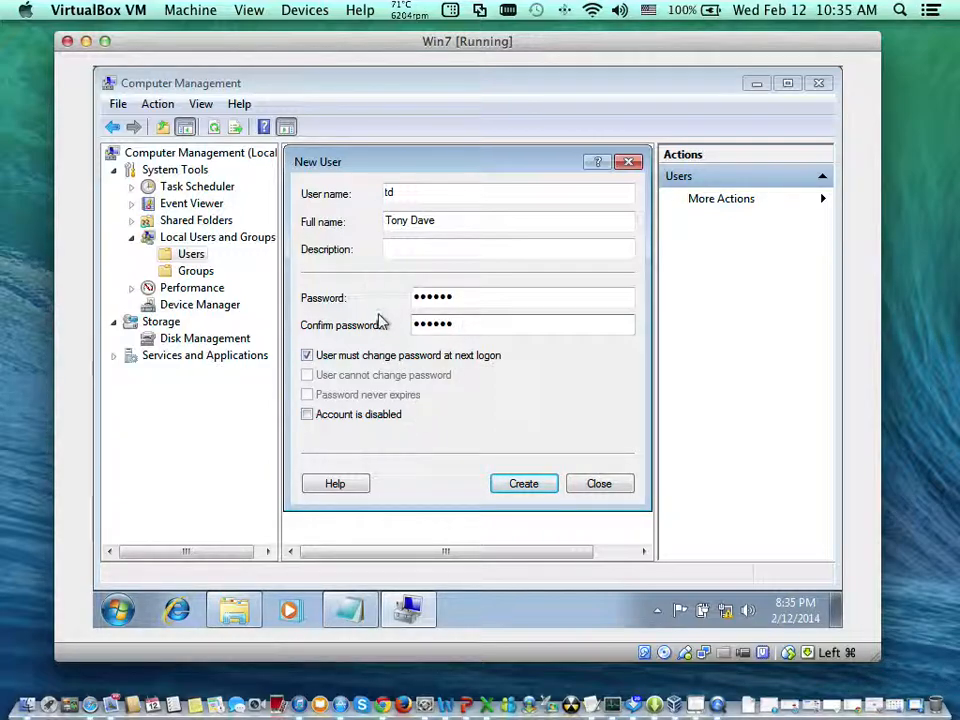
- Replace the forced password change with User cannot change password, create the "td" account, and close the New User dialog
click(390, 356)
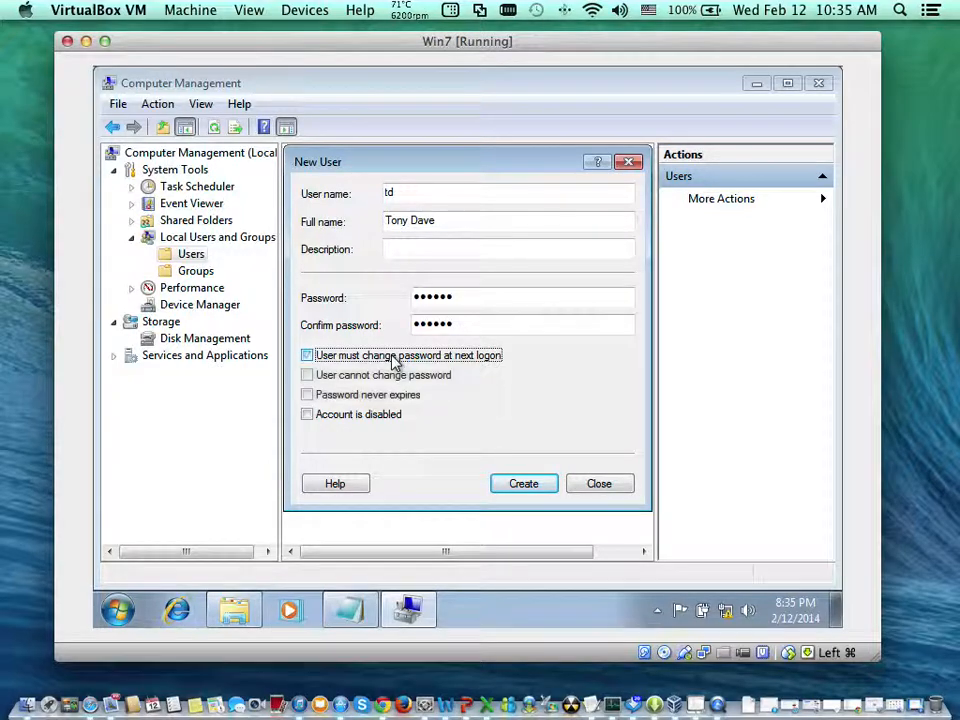
click(394, 377)
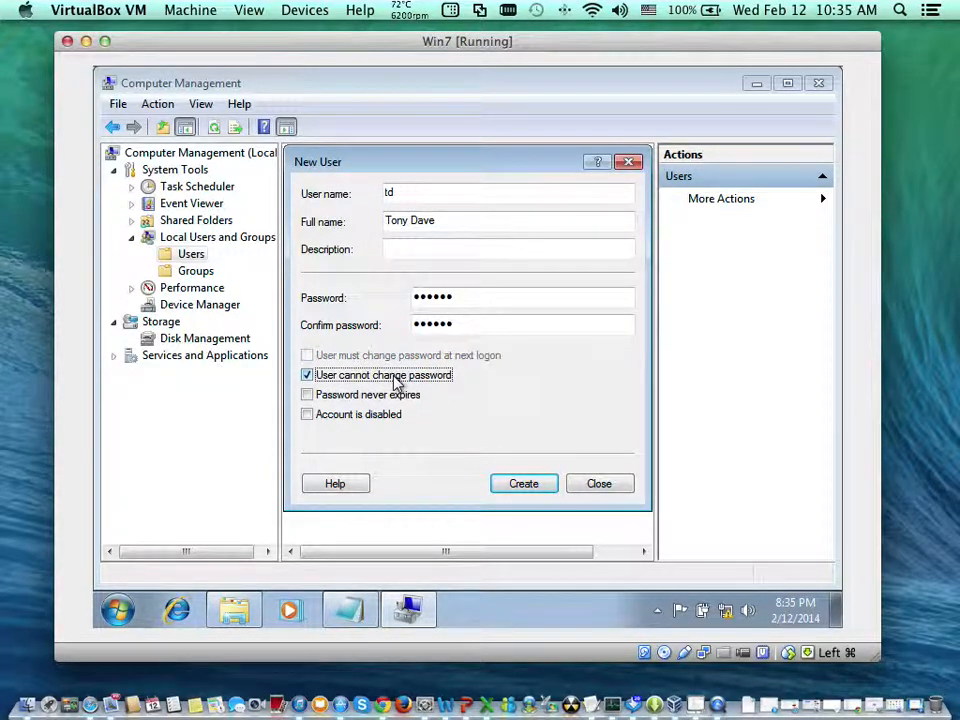
click(540, 489)
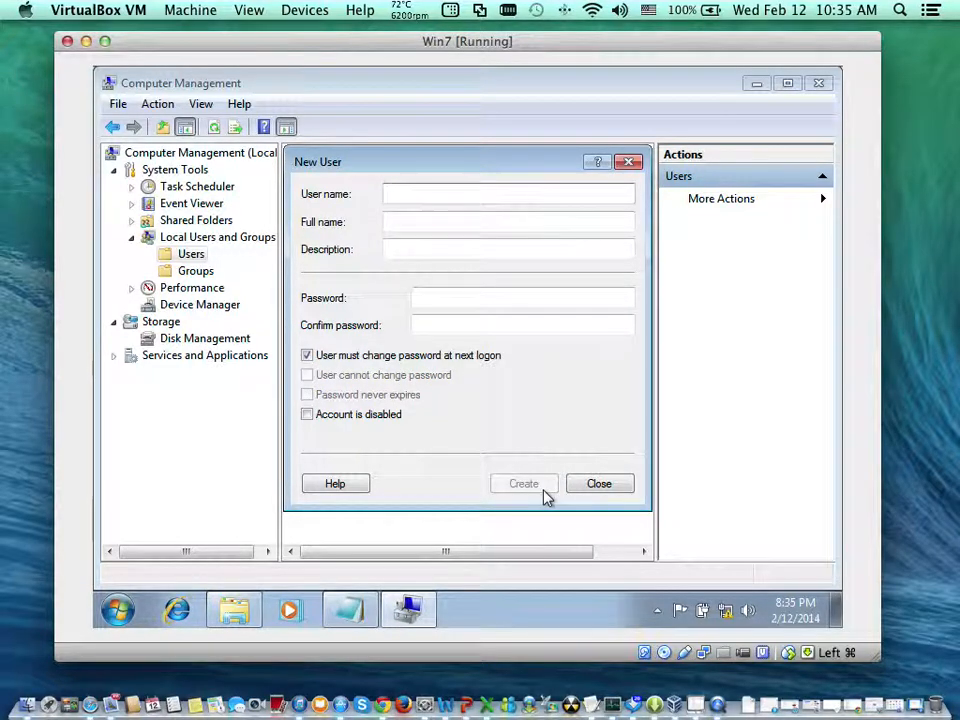
click(580, 492)
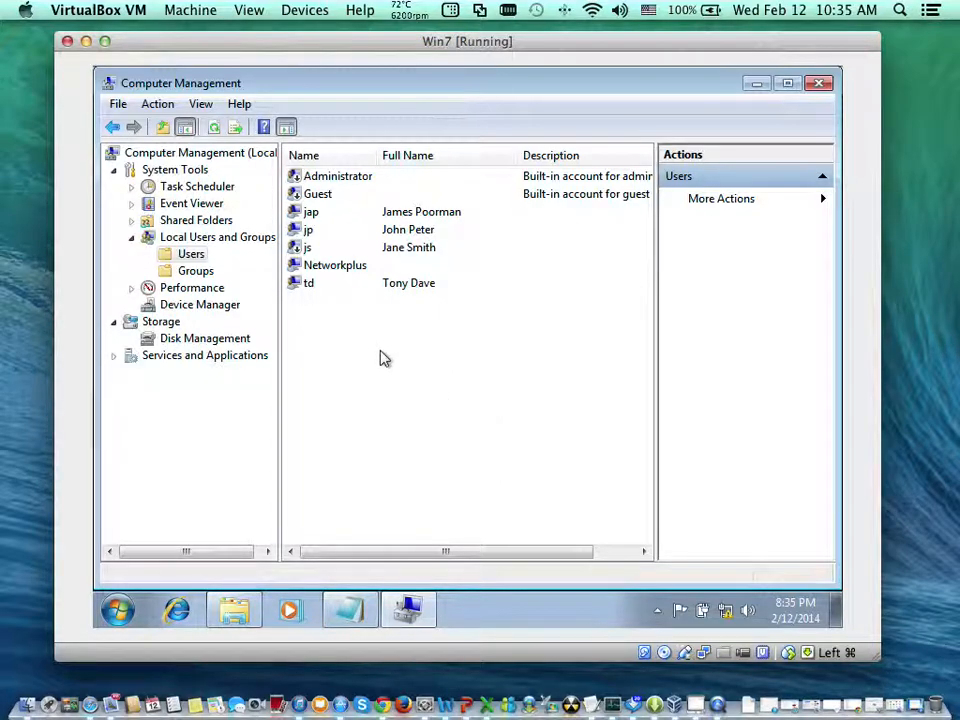
- Start a new local group in Groups and name it "Sales Planning"
click(207, 275)
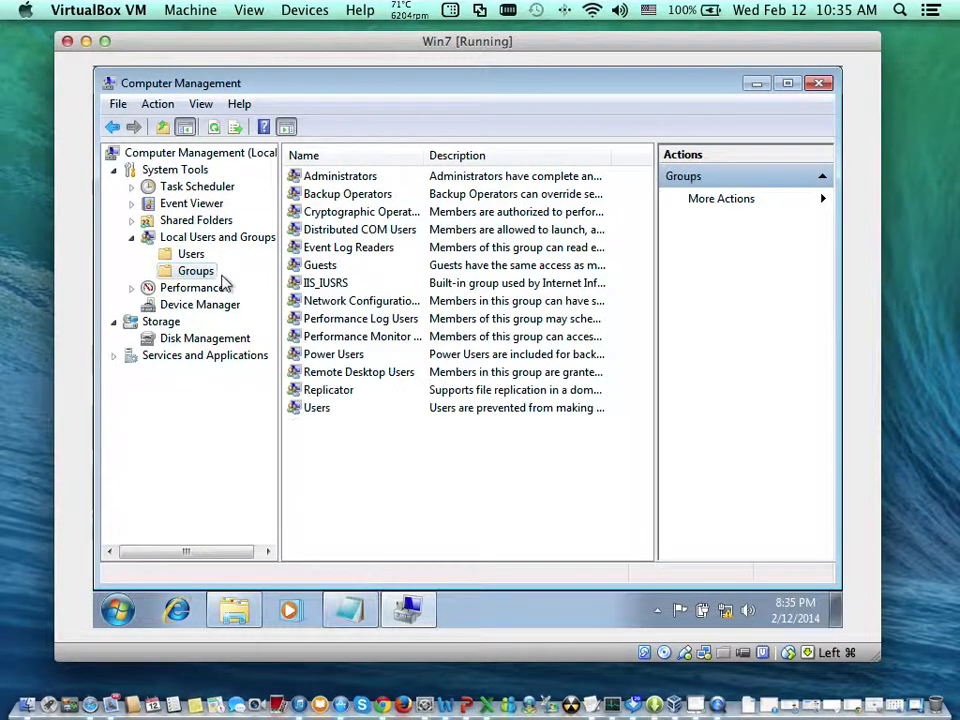
right_click(419, 446)
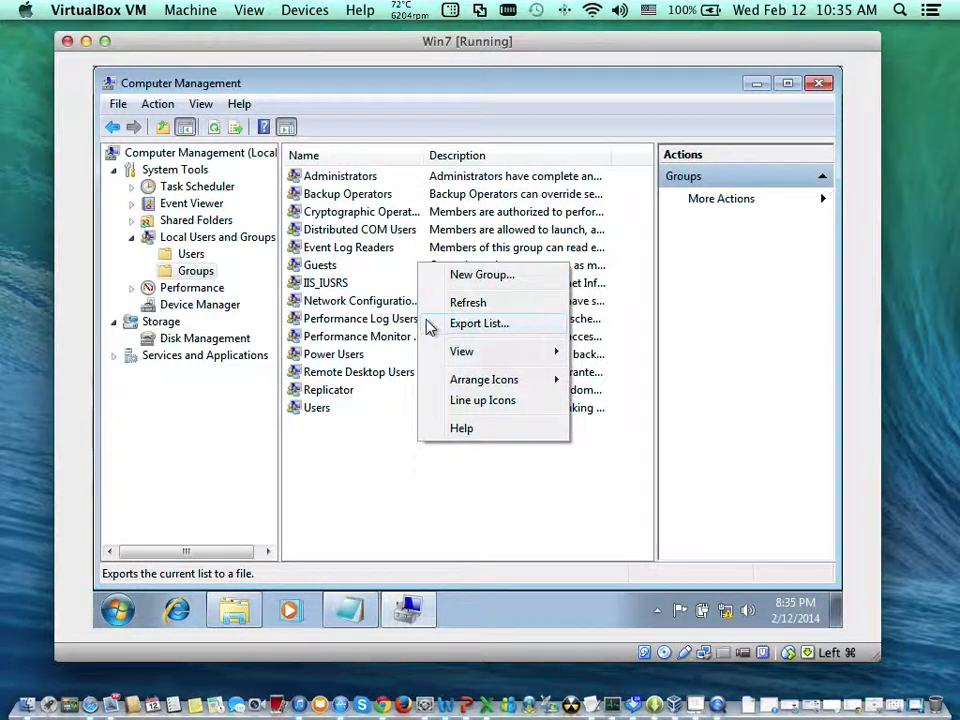
click(469, 277)
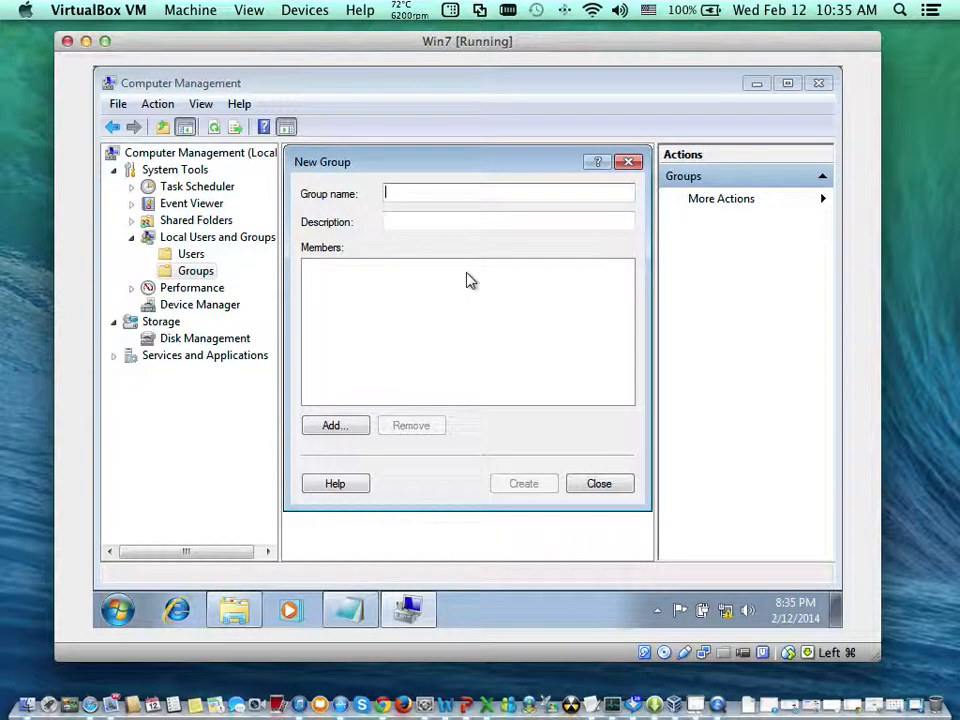
text(Sa)
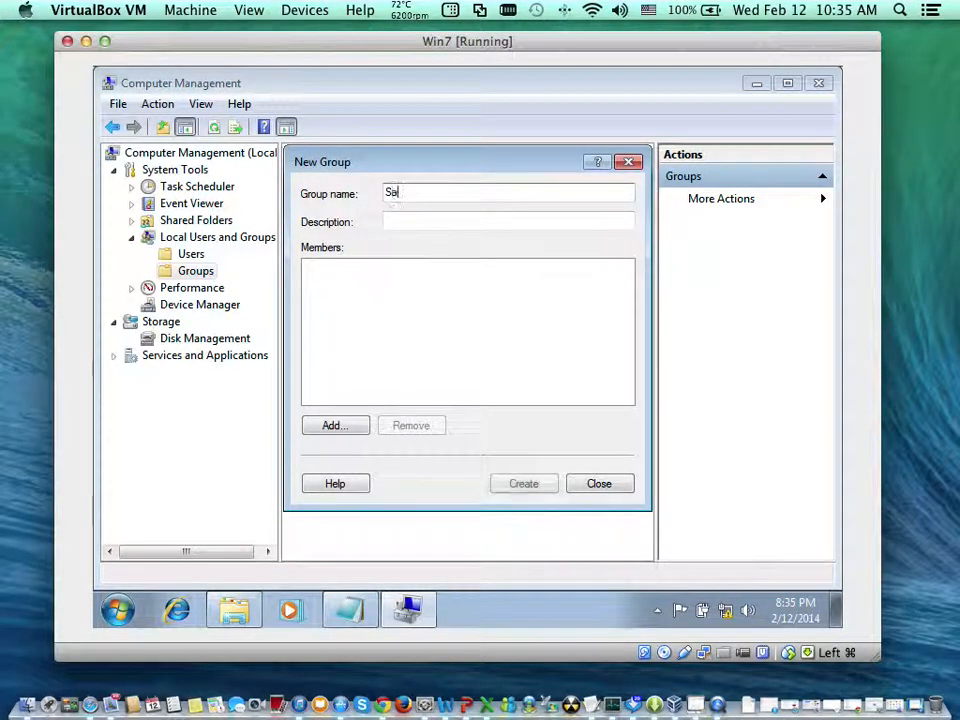
text(les Planni)
key(BackSpace)
key(BackSpace)
key(BackSpace)
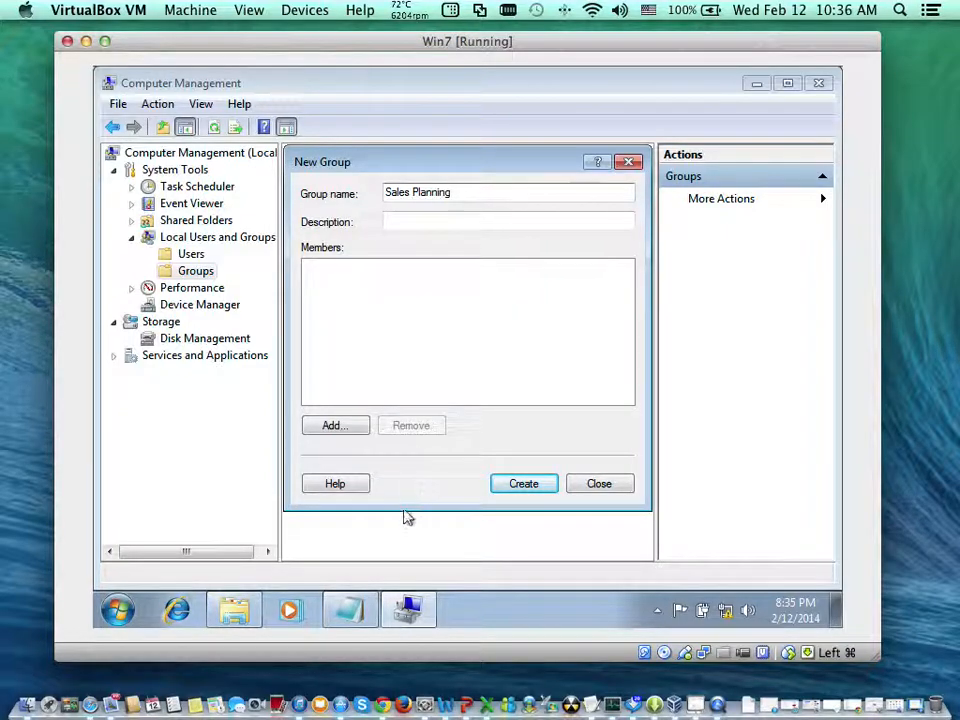
- Look up the people's department assignments in the Notepad list and return to the New Group dialog
click(334, 675)
click(346, 622)
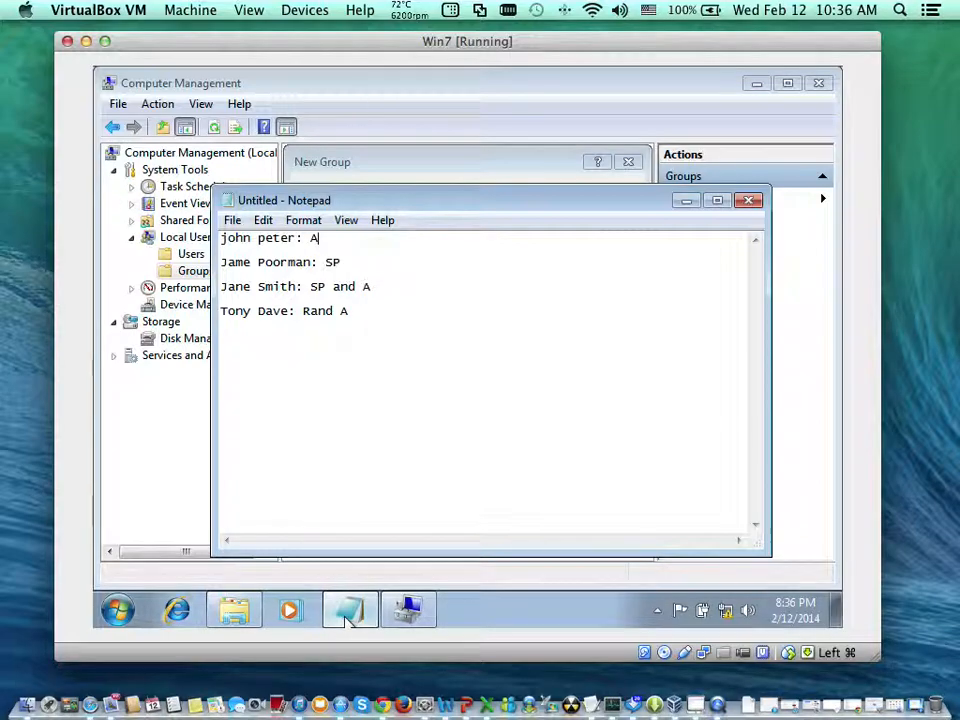
key(alt+Tab)
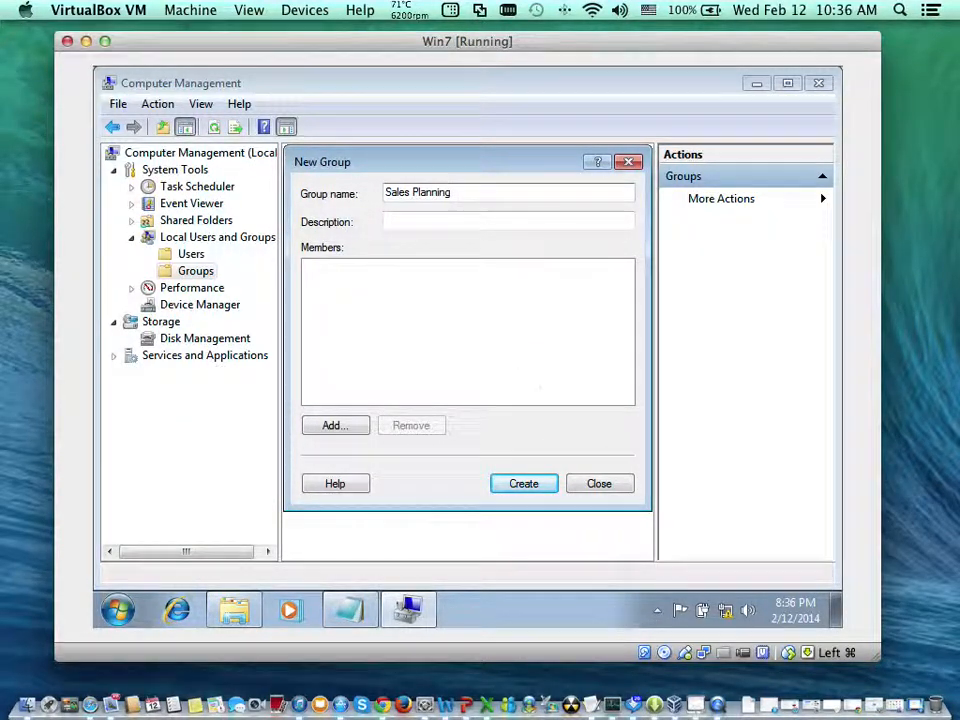
- Set both Shared Clipboard and Drag'n'Drop to Disabled for the virtual machine
click(298, 13)
mouse_move(432, 75)
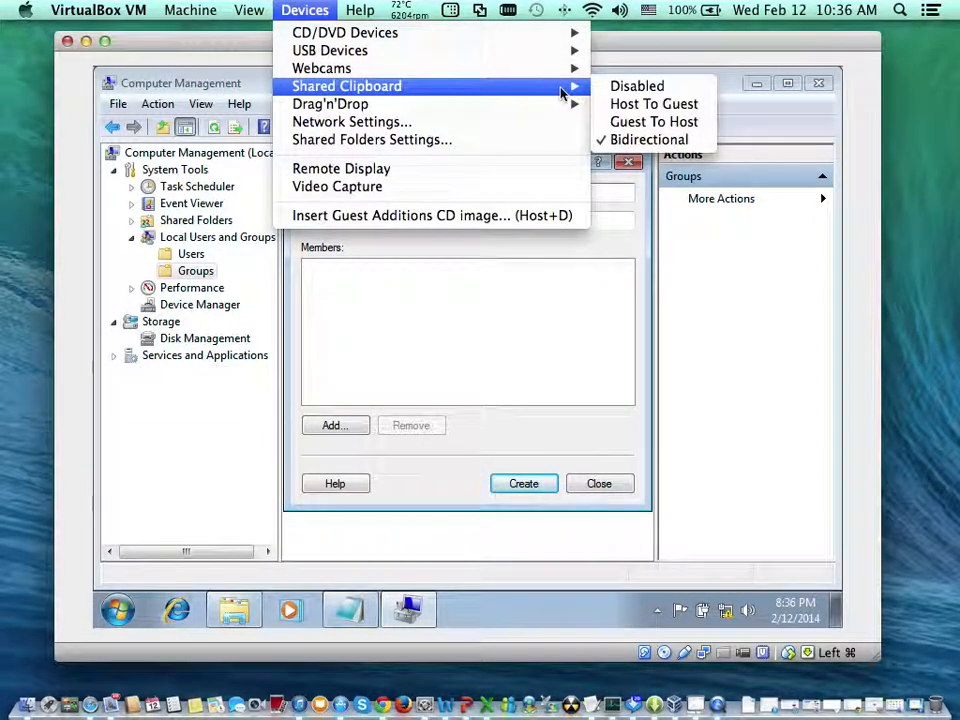
click(605, 88)
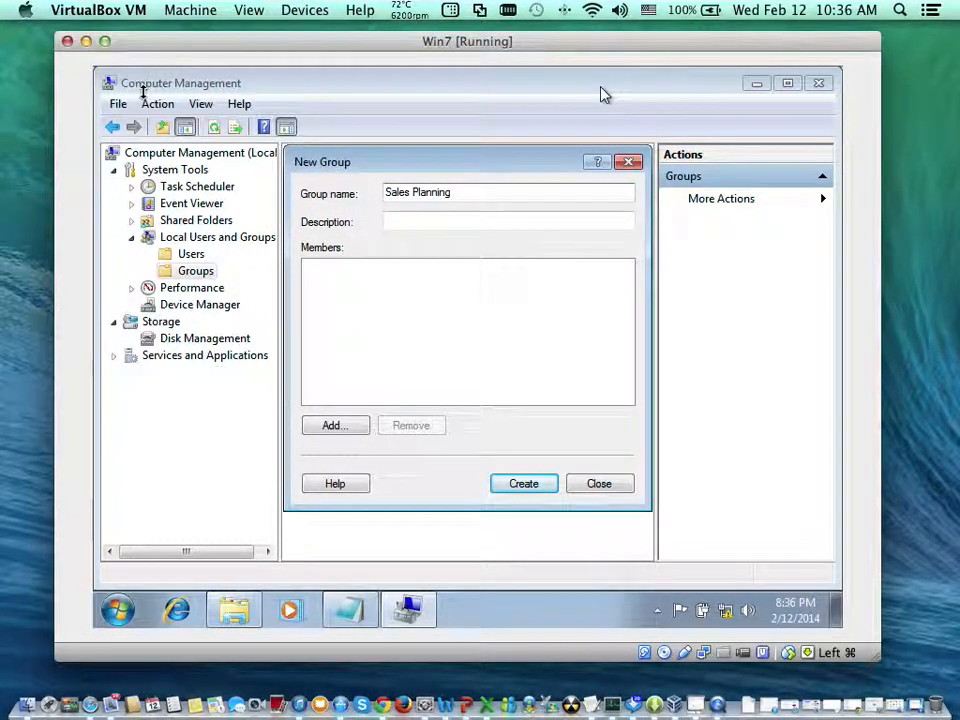
click(305, 10)
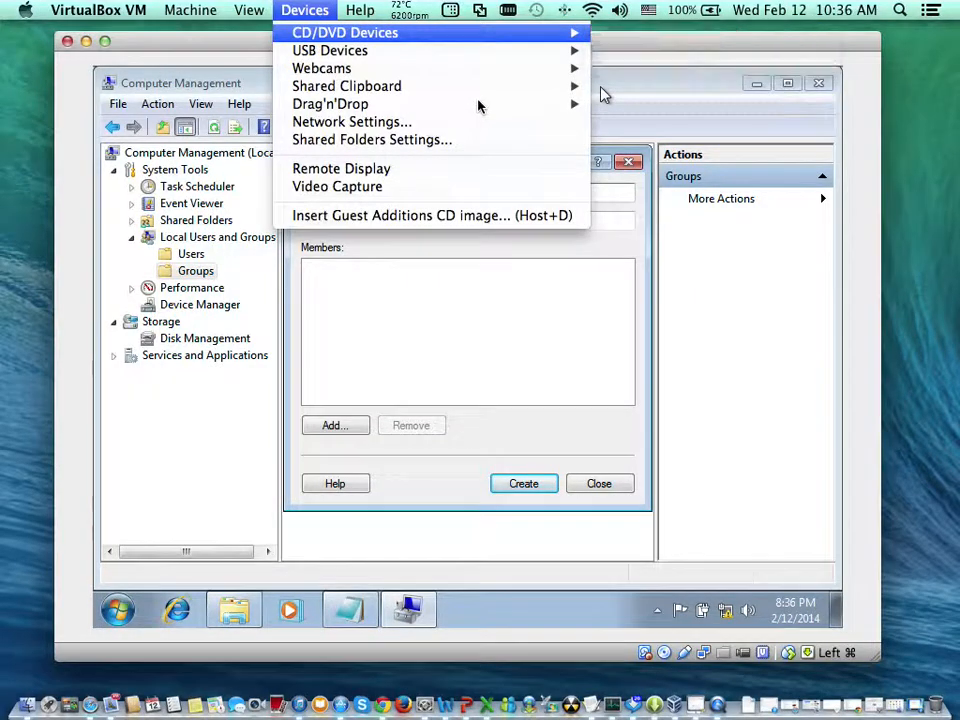
mouse_move(493, 105)
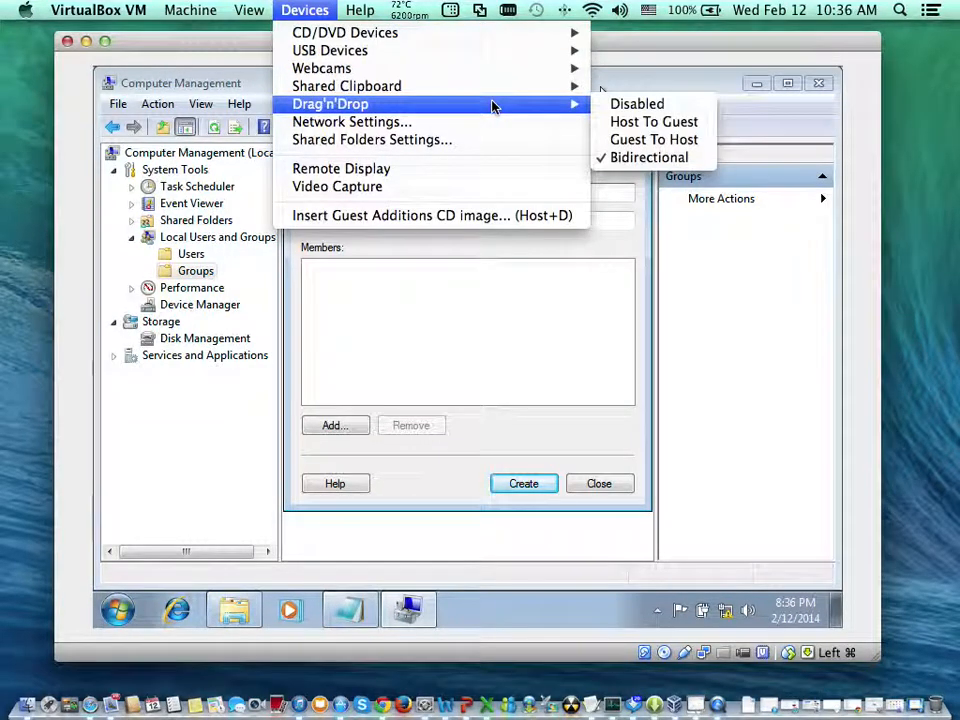
click(613, 109)
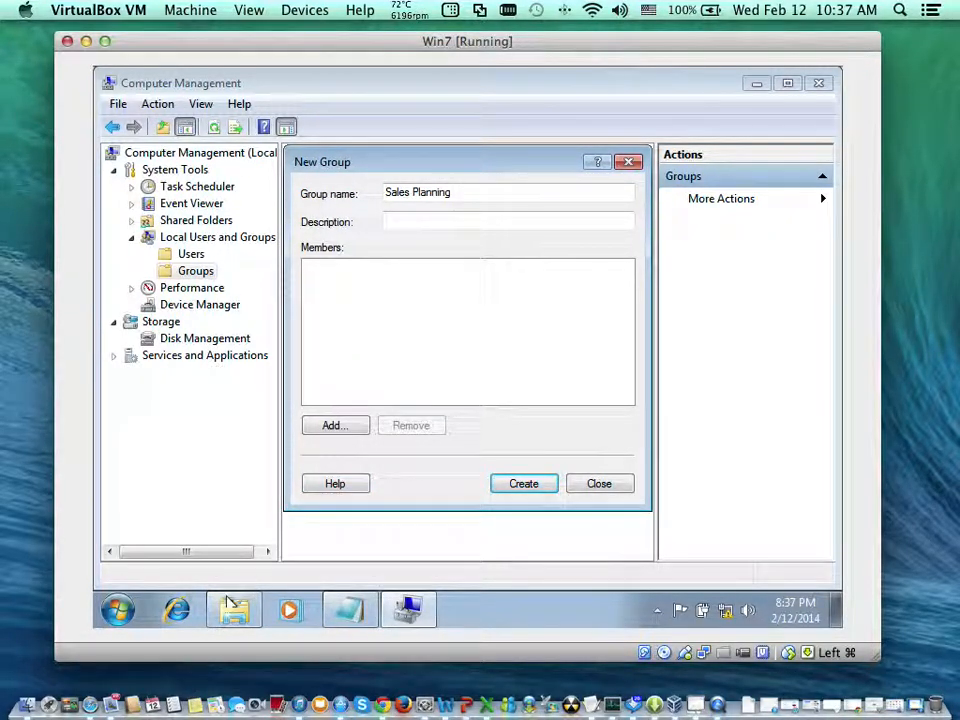
- Open the user selection dialog for adding members to the Sales Planning group
key(Tab)
key(Tab)
key(Tab)
key(Tab)
key(Tab)
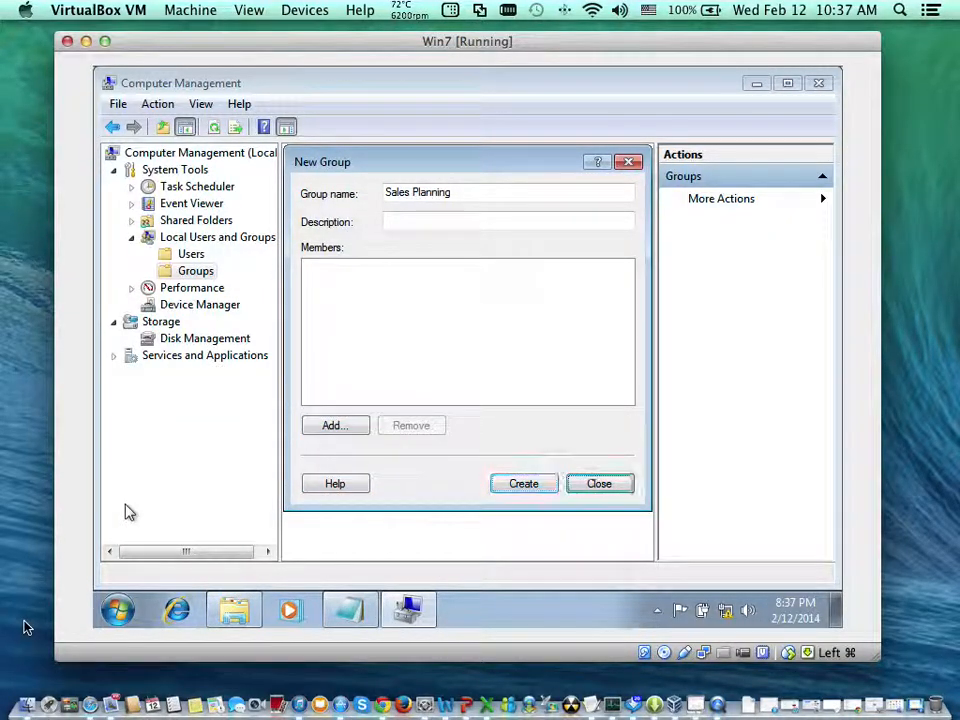
key(Tab)
key(Tab)
key(Tab)
key(Tab)
key(Tab)
key(Tab)
key(Tab)
key(Tab)
key(Tab)
key(Tab)
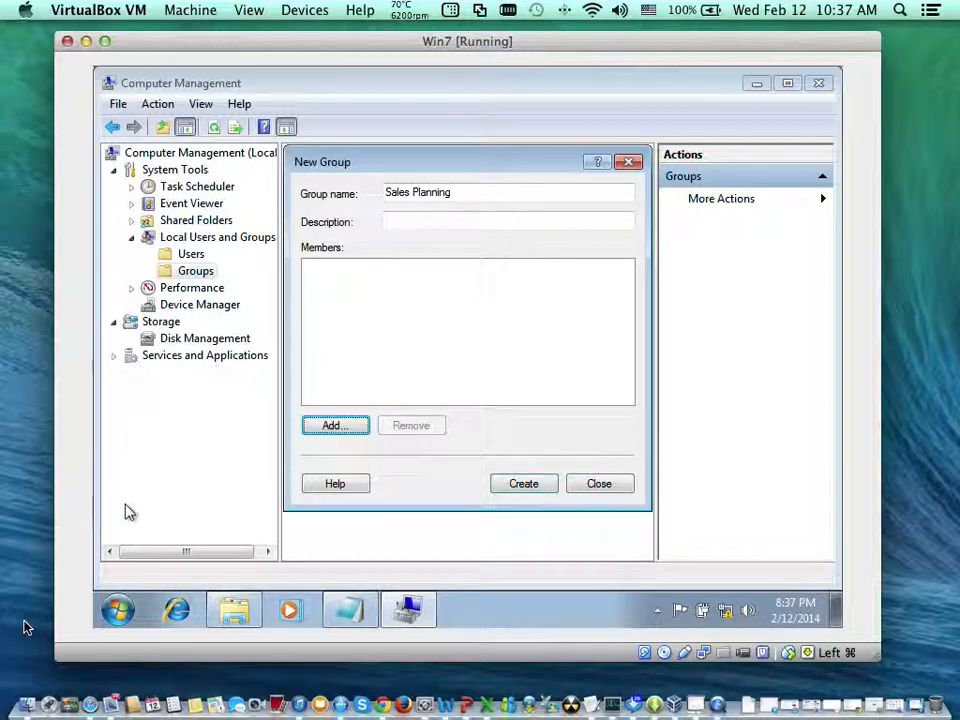
key(Return)
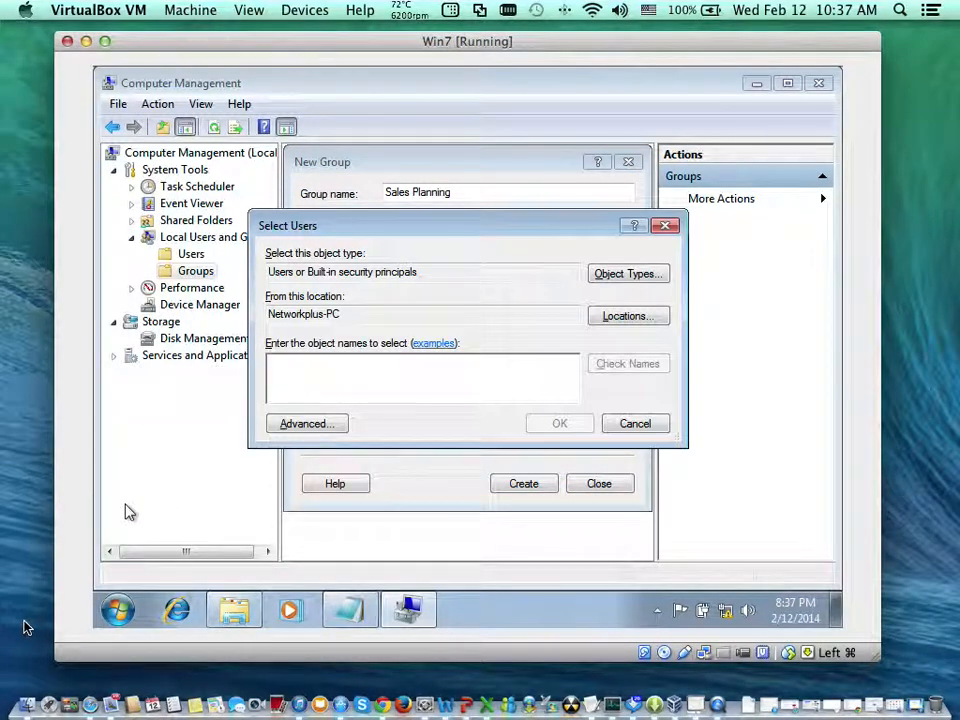
- Add the user account jp as a member of the new Sales Planning group, checking the name first
text(j)
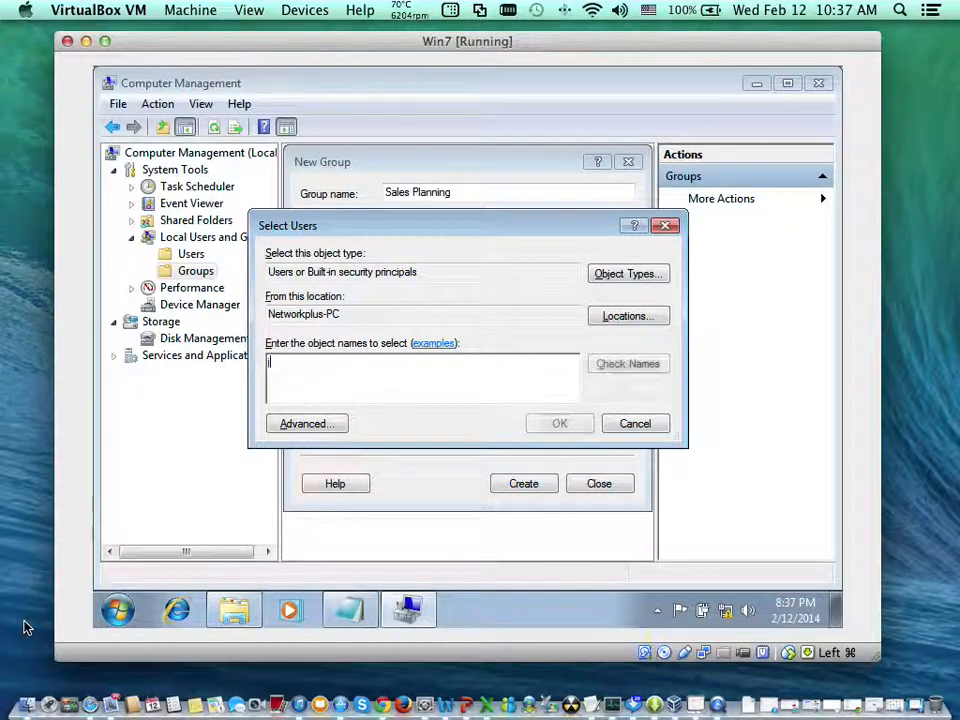
text(p)
key(Tab)
key(Tab)
key(Tab)
key(Tab)
key(Tab)
key(Tab)
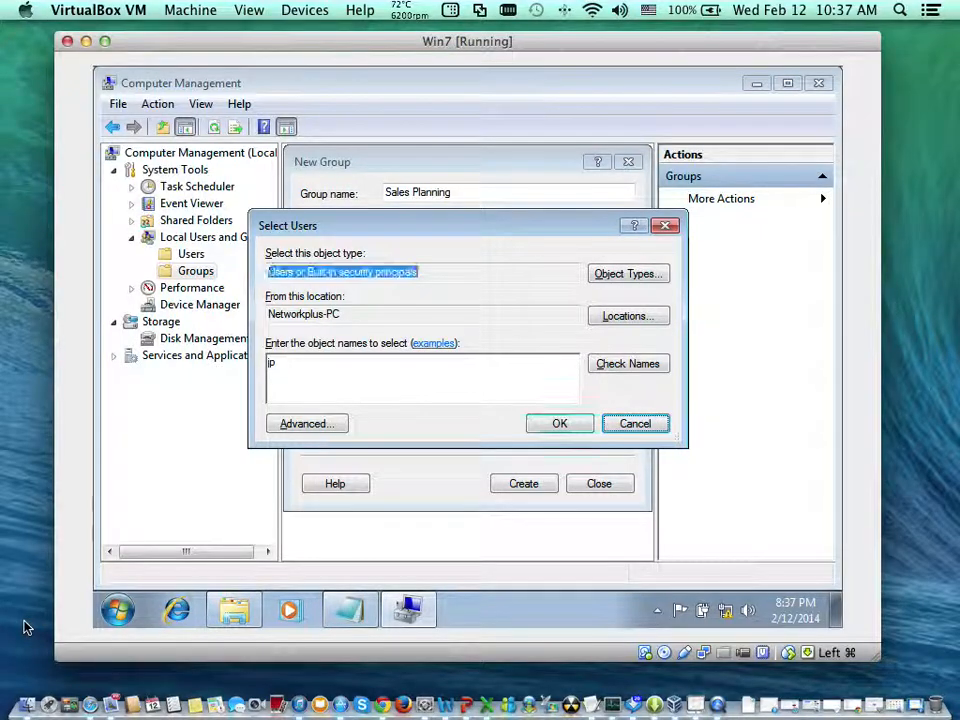
key(Tab)
key(Tab)
key(Tab)
key(Tab)
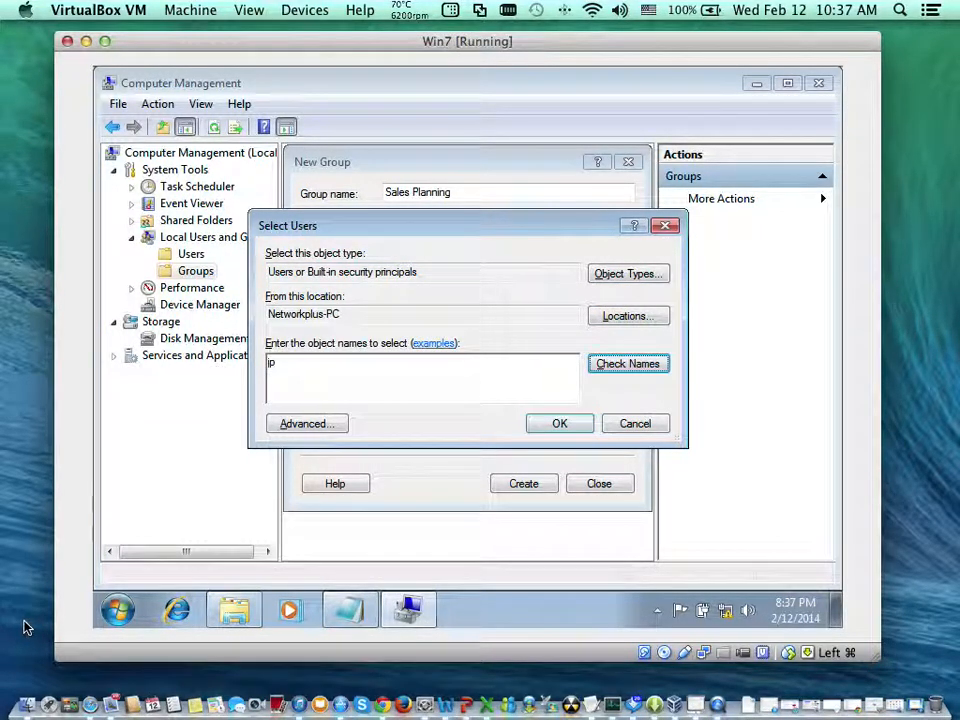
key(Return)
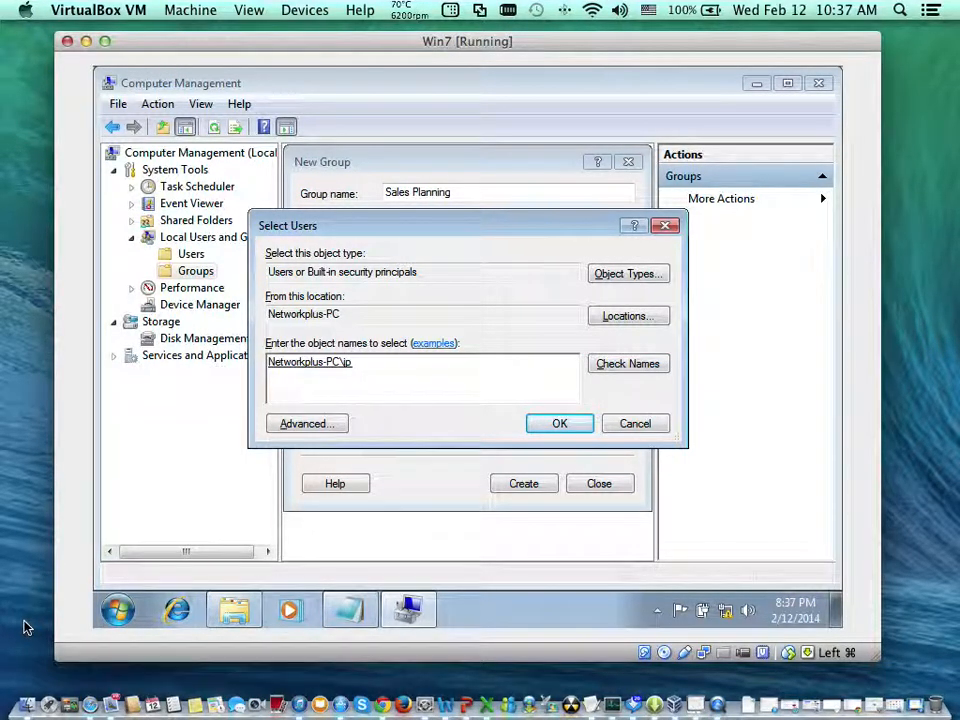
key(Return)
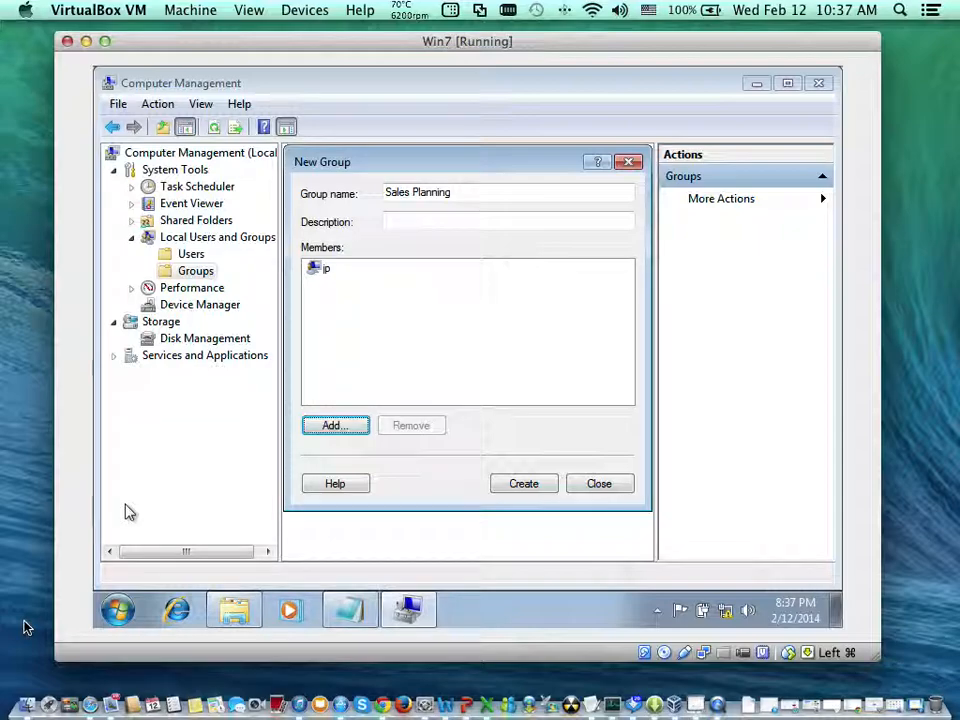
- Add the user account js to the Sales Planning group's members, checking the name first
key(Return)
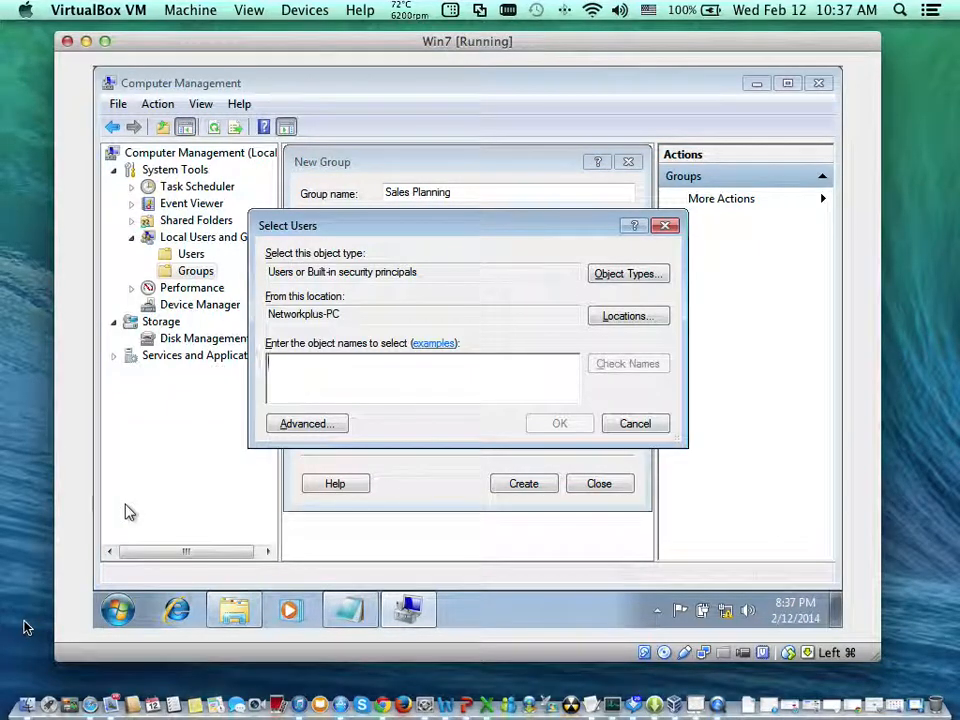
text(js)
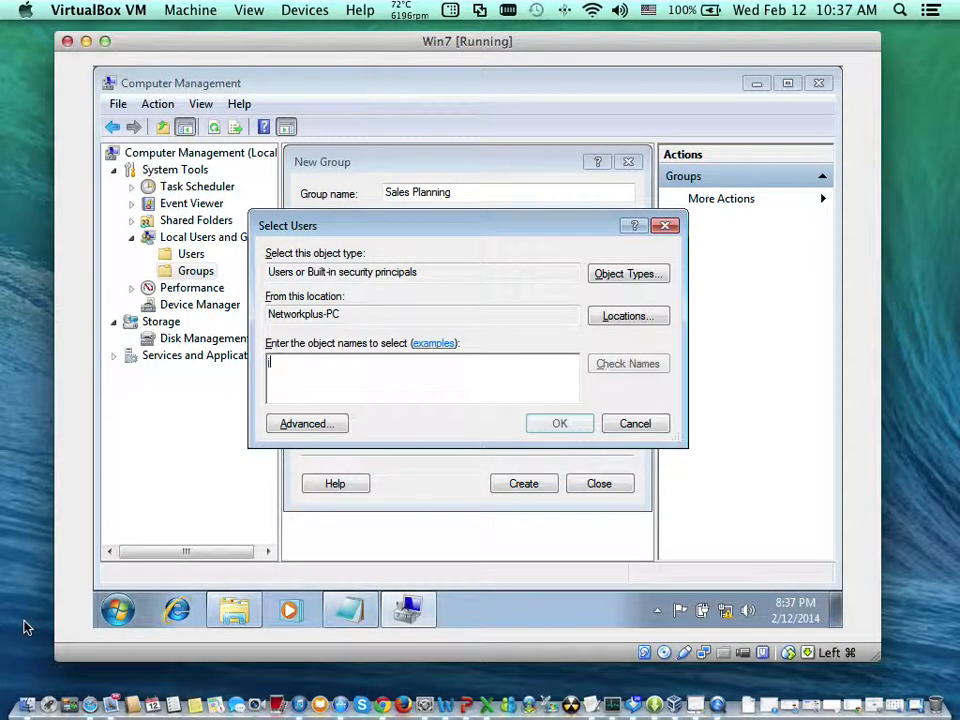
key(Tab)
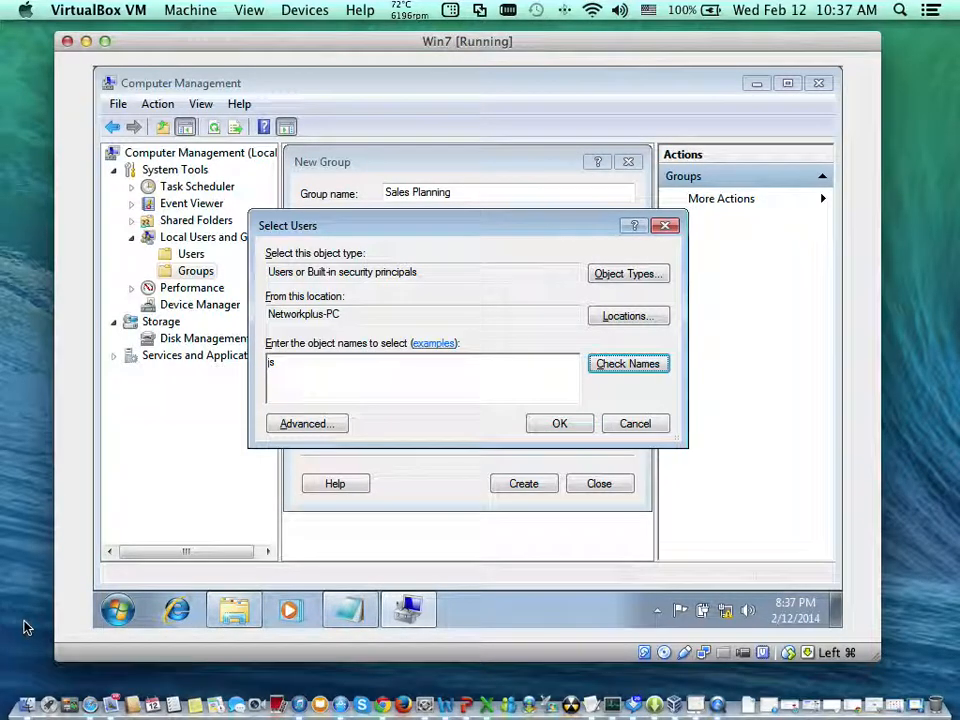
key(Return)
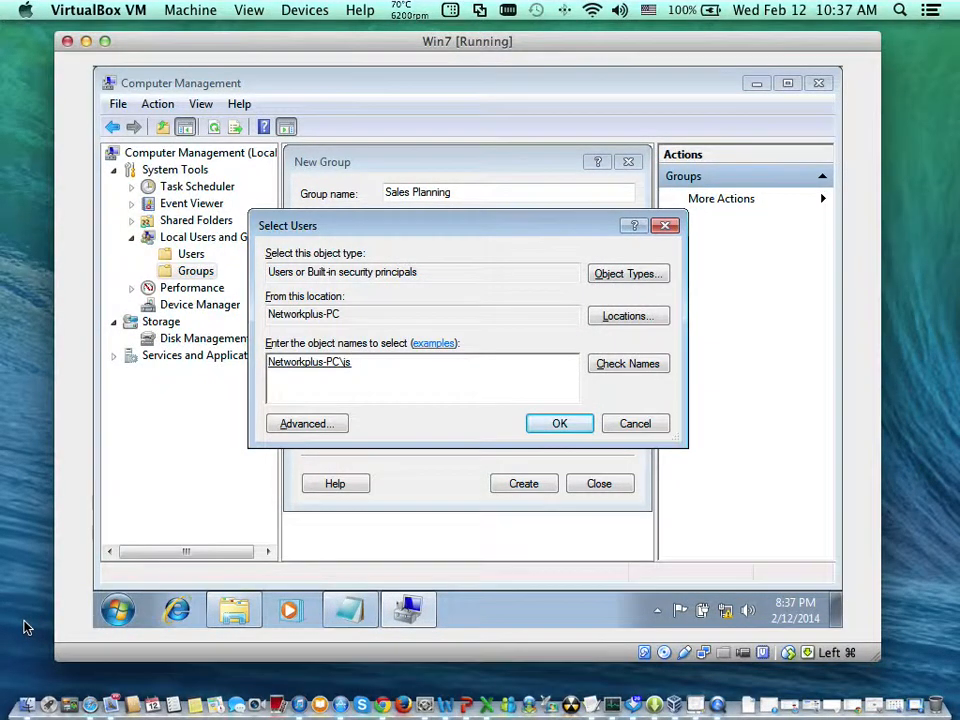
key(Return)
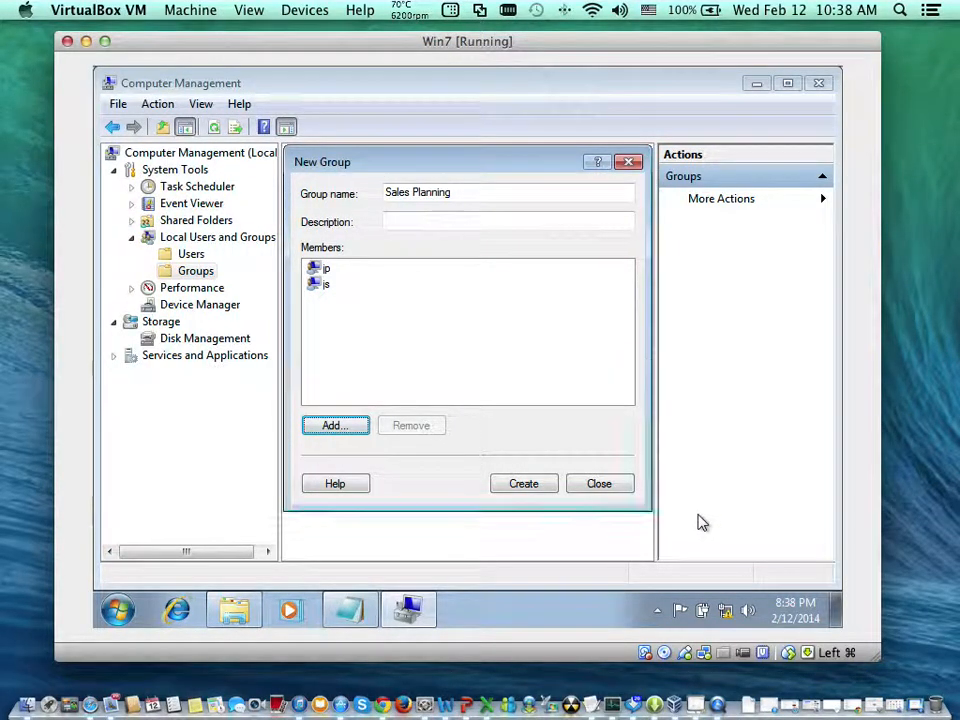
- Create the Sales Planning group with its chosen members
key(Tab)
key(Tab)
key(Tab)
key(Tab)
key(Tab)
key(Tab)
key(Tab)
key(Tab)
key(Return)
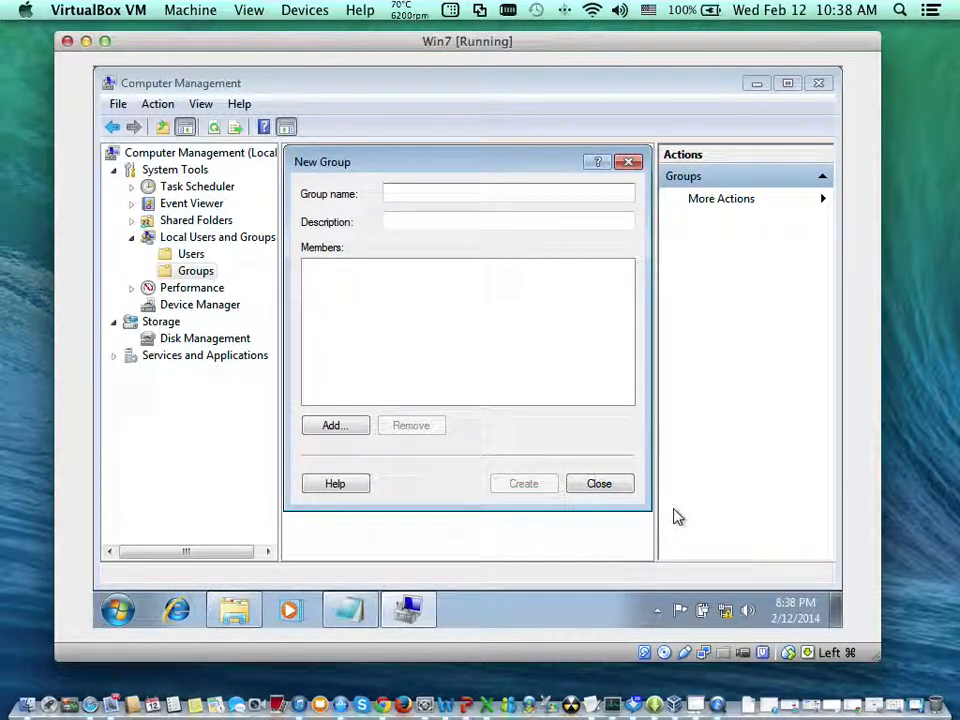
- Name the next new group "Advertising" and check the people's department assignments in the Notepad list
text(Adve)
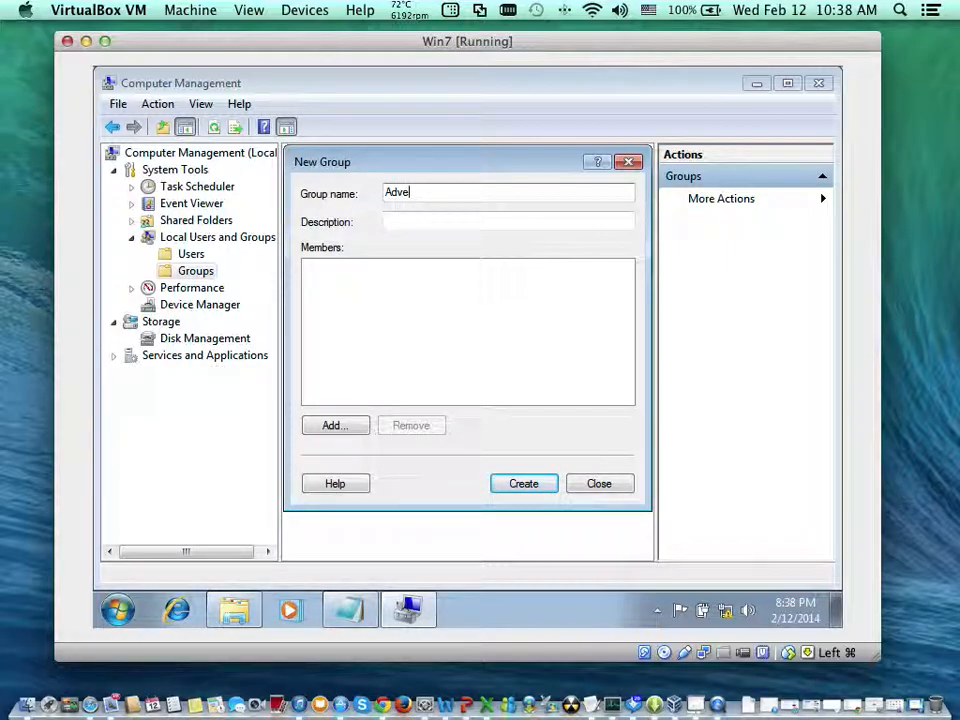
text(ising)
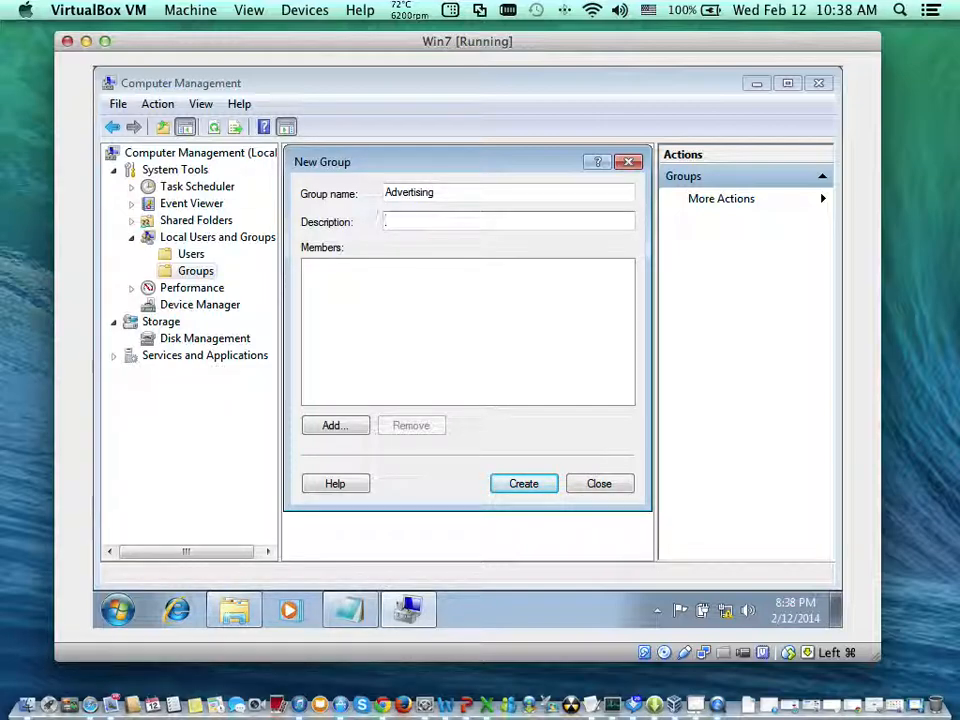
key(Tab)
key(Tab)
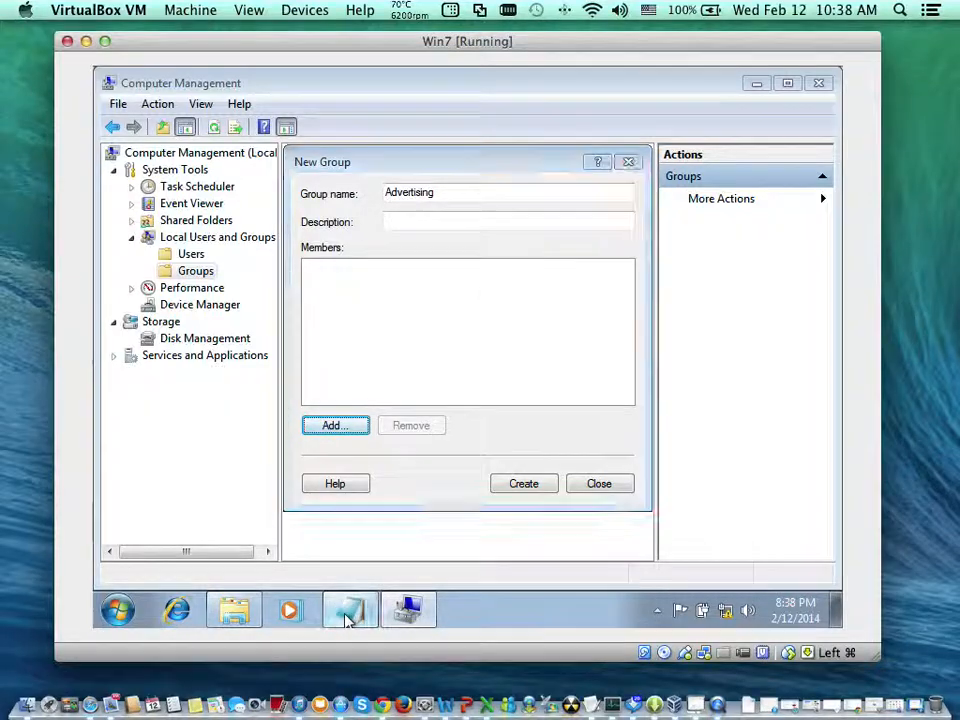
click(350, 617)
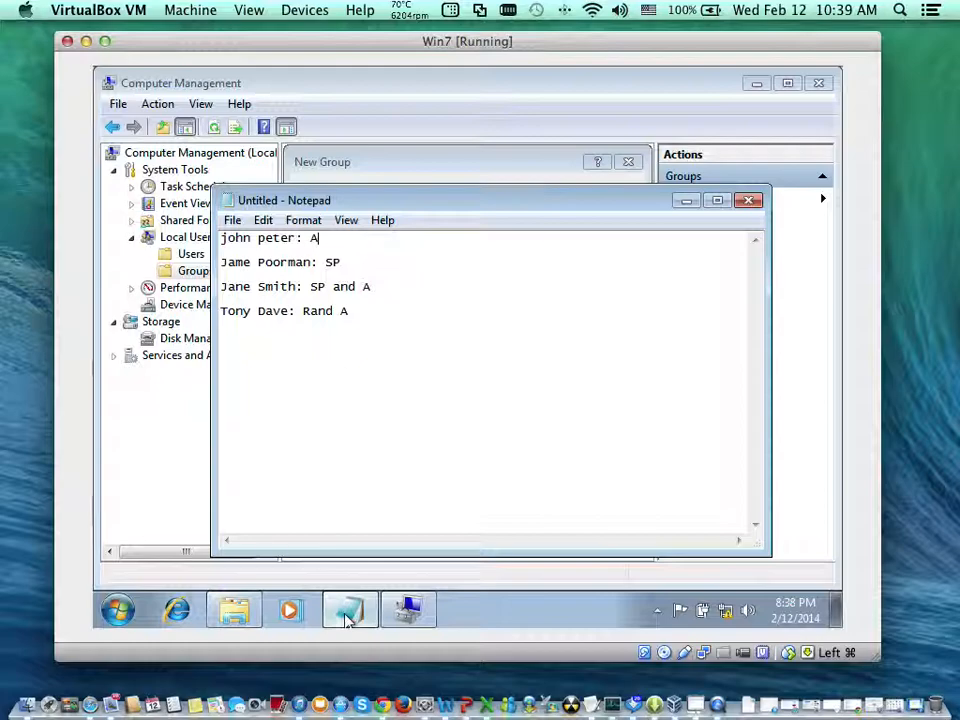
click(347, 620)
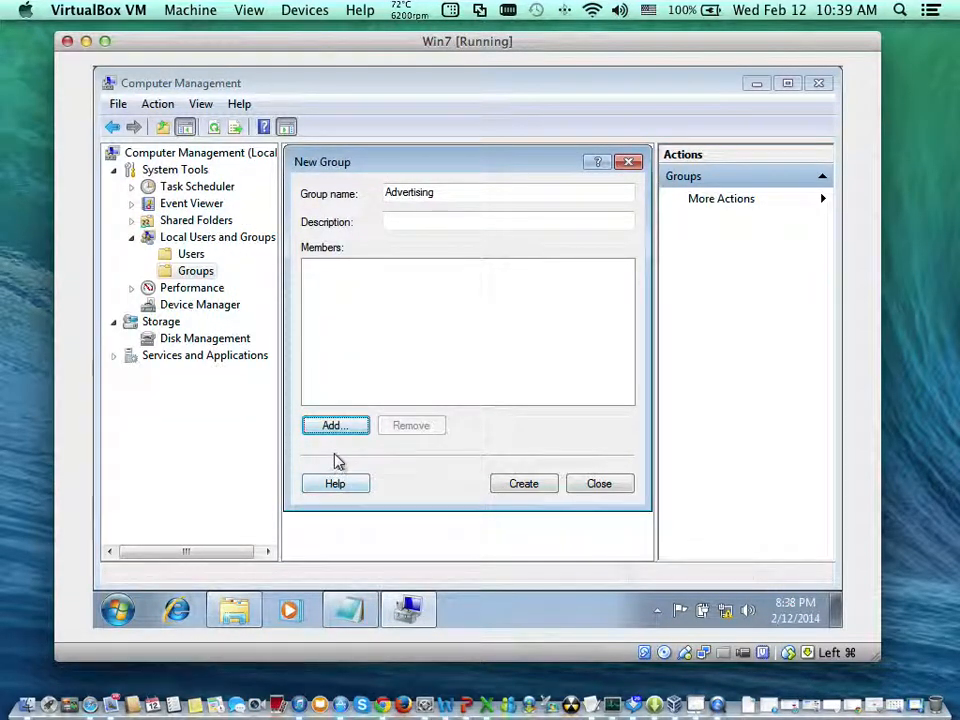
- Create the Advertising group and close the New Group dialog
click(344, 427)
key(Tab)
key(Return)
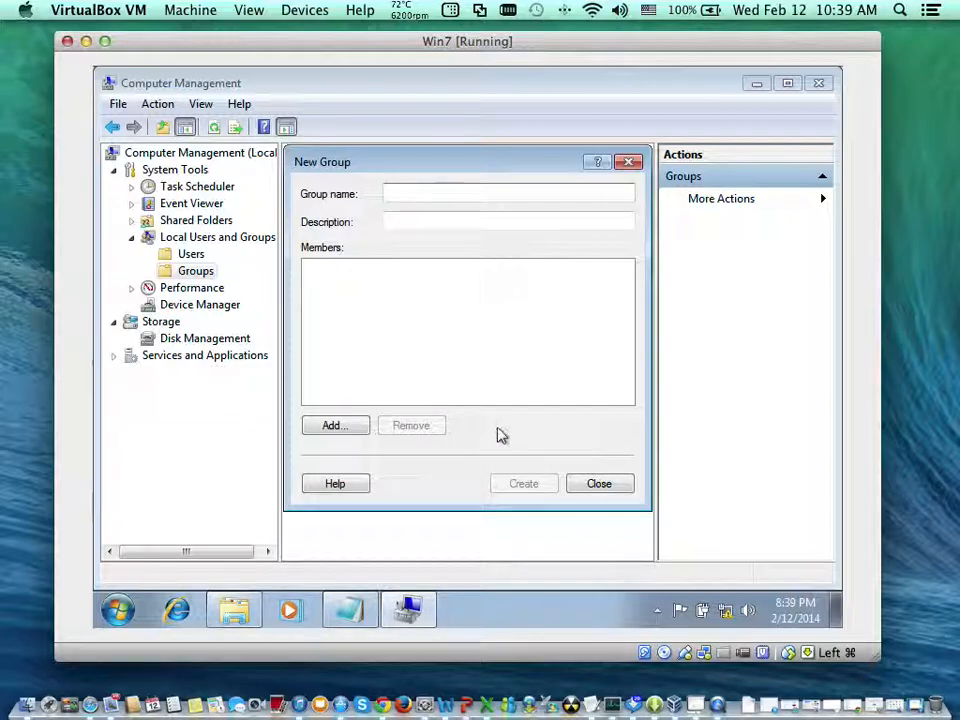
click(589, 486)
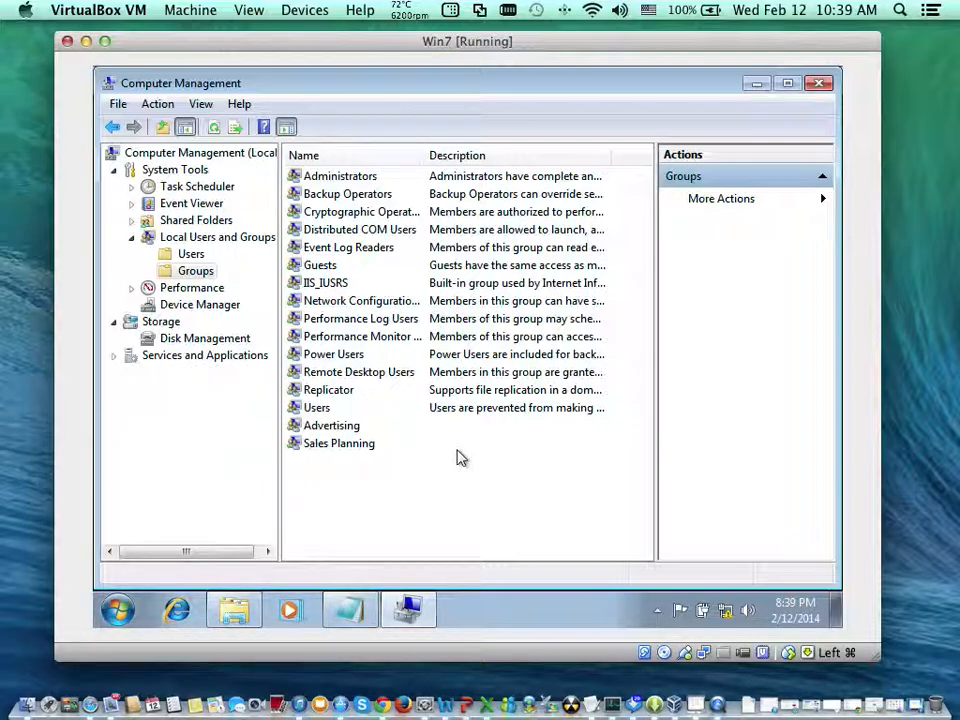
- Open the properties of the Advertising group from the Groups list
key(Down)
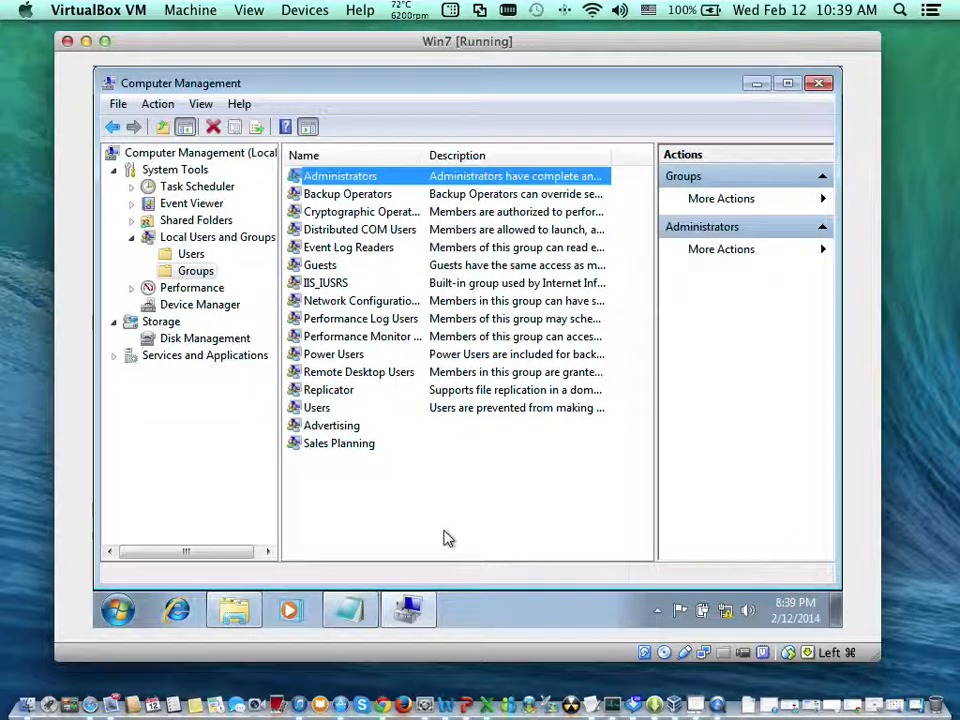
key(Down)
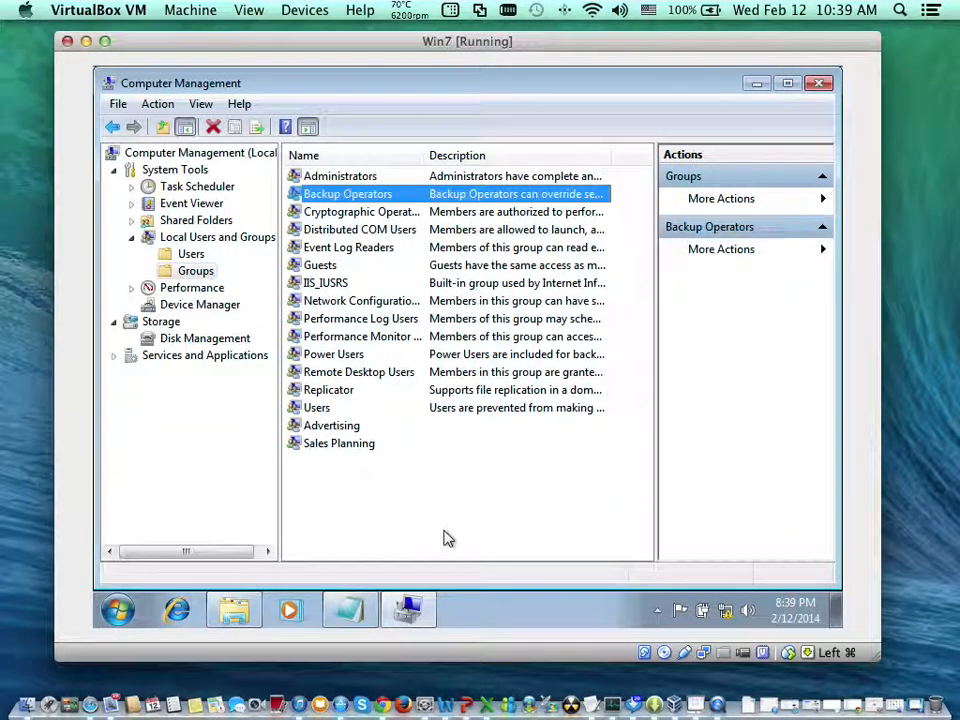
key(Up)
key(Down)
key(Down)
key(Down)
key(Down)
key(Down)
key(Down)
key(Down)
key(Down)
key(Down)
key(Down)
key(Down)
key(Down)
key(Down)
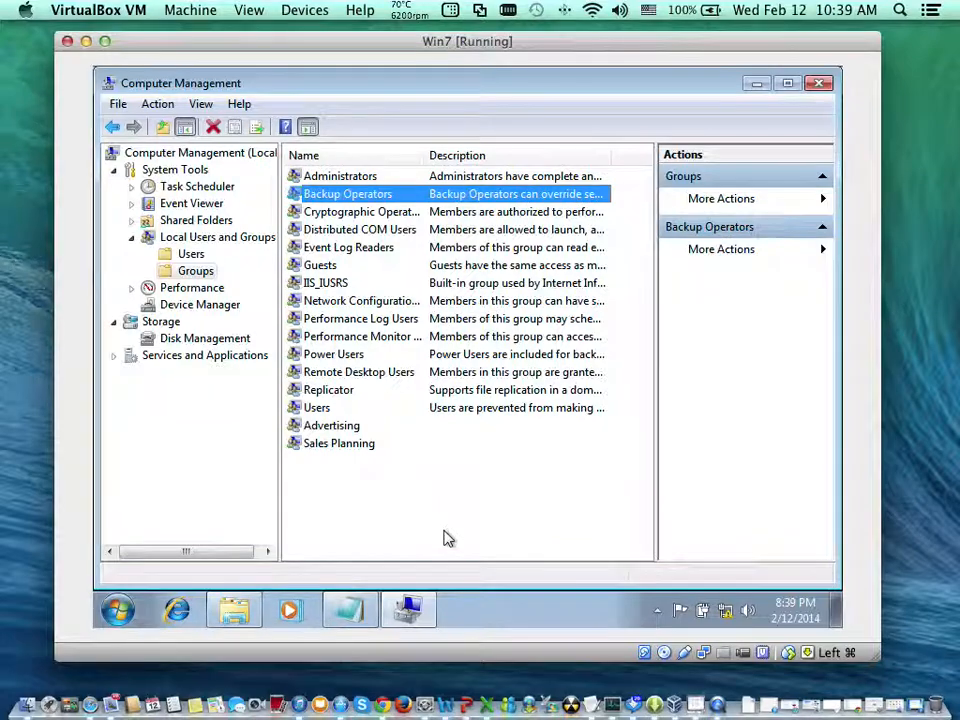
key(Down)
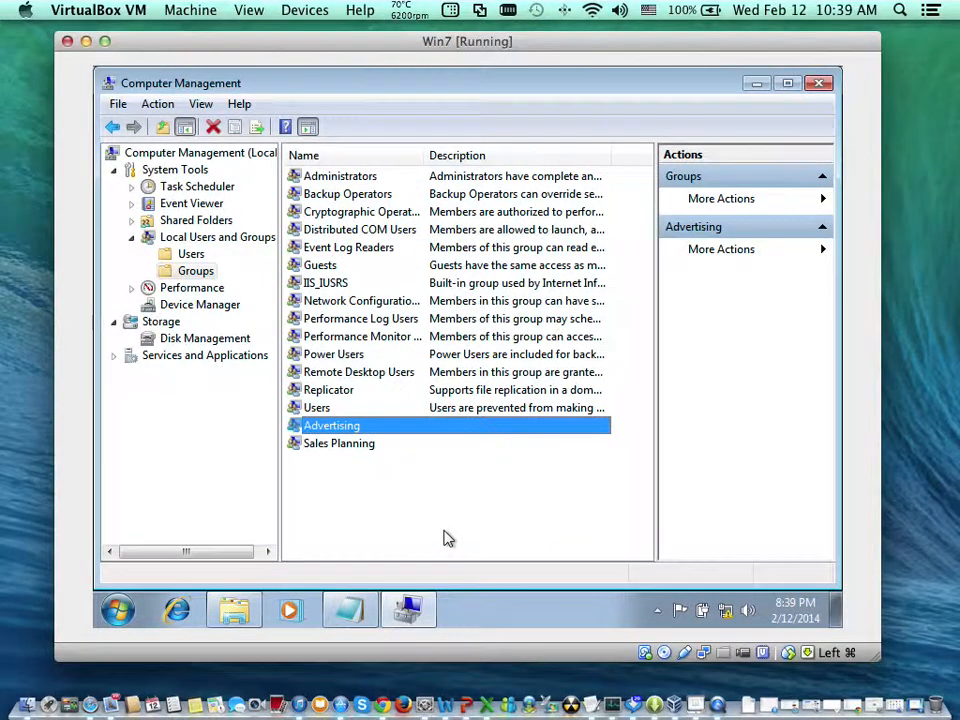
key(Return)
key(Tab)
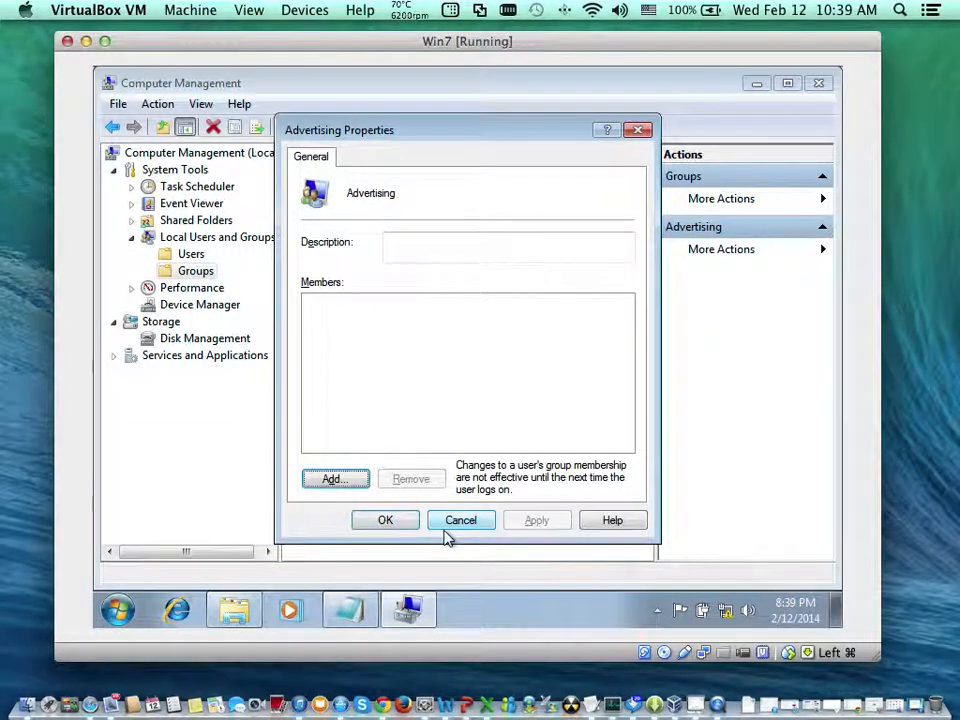
- Add the user account jp to the Advertising group's members, checking the name first
key(Return)
text(jp)
key(Tab)
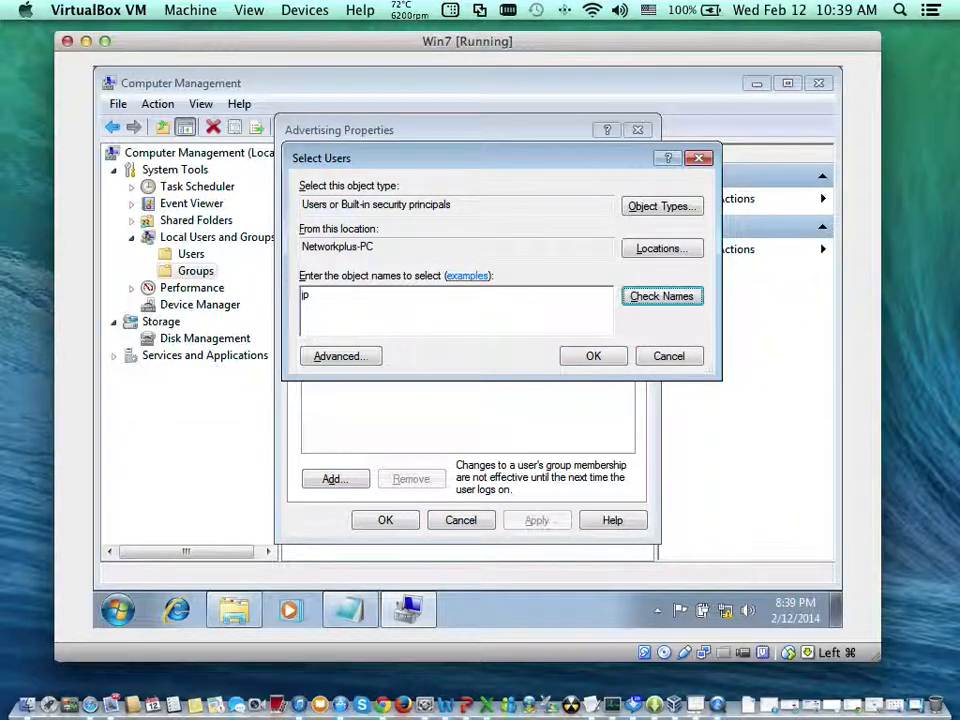
key(Return)
- Add the user account td to the Advertising group's members, checking the name first
key(Return)
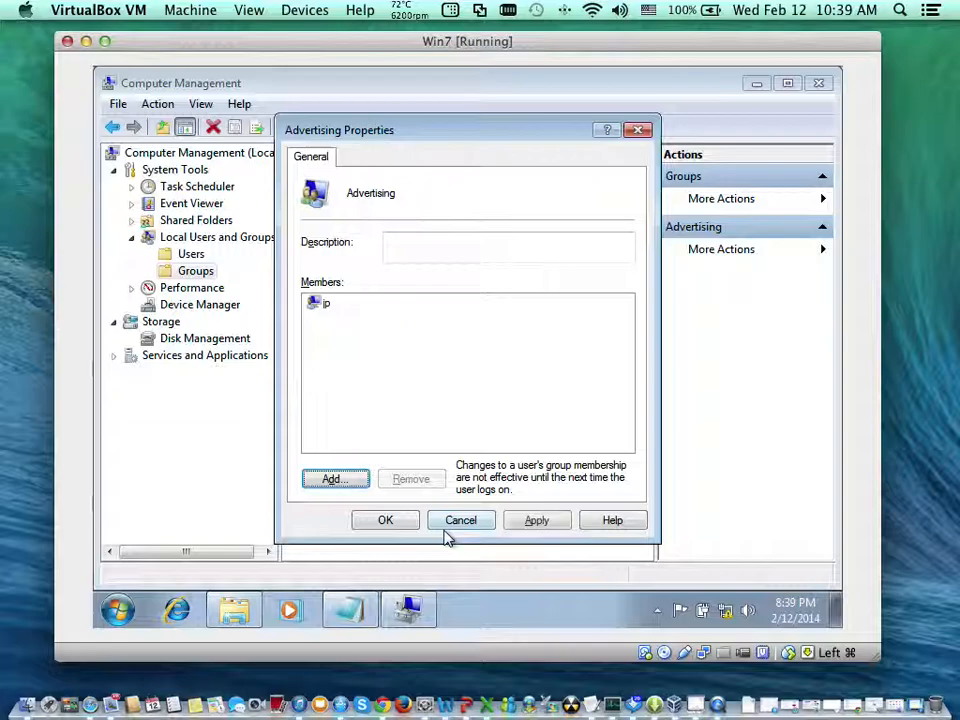
key(Return)
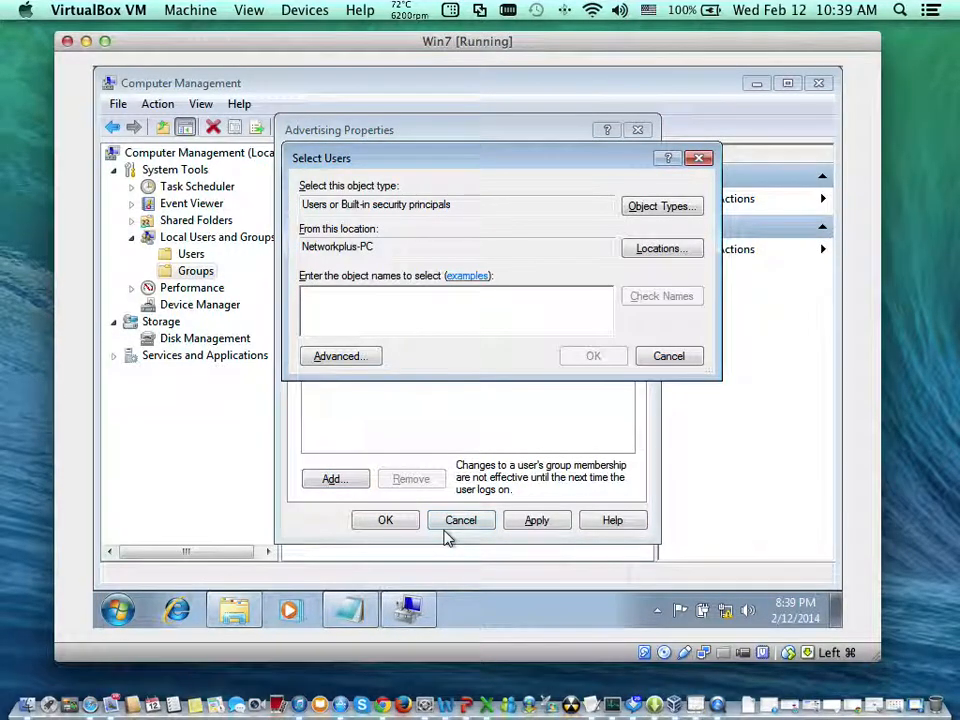
text(r)
key(BackSpace)
text(td)
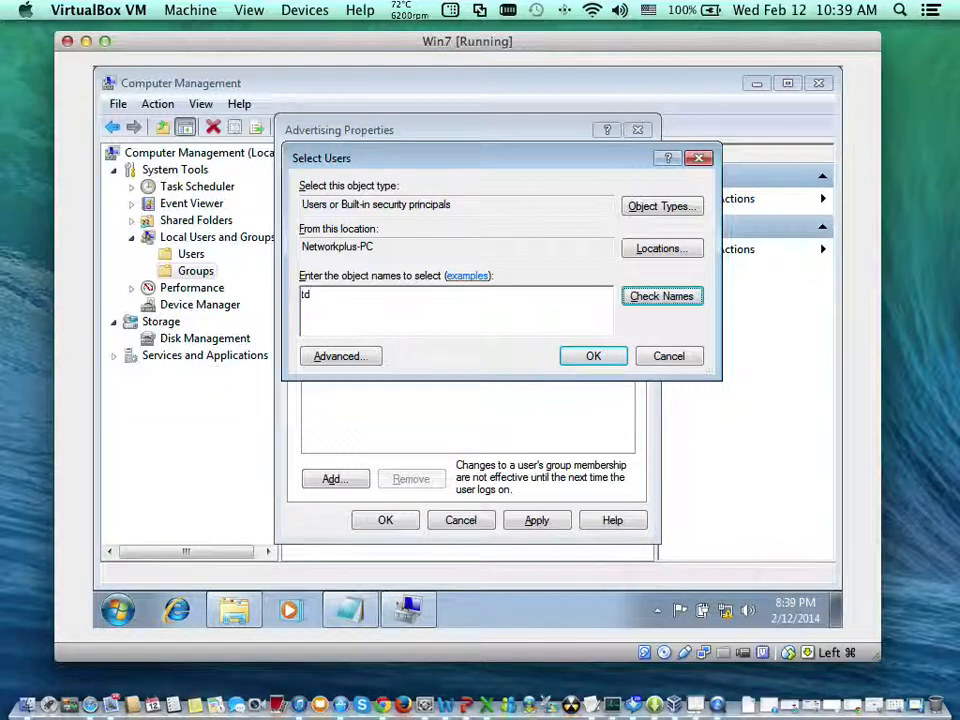
key(alt+k)
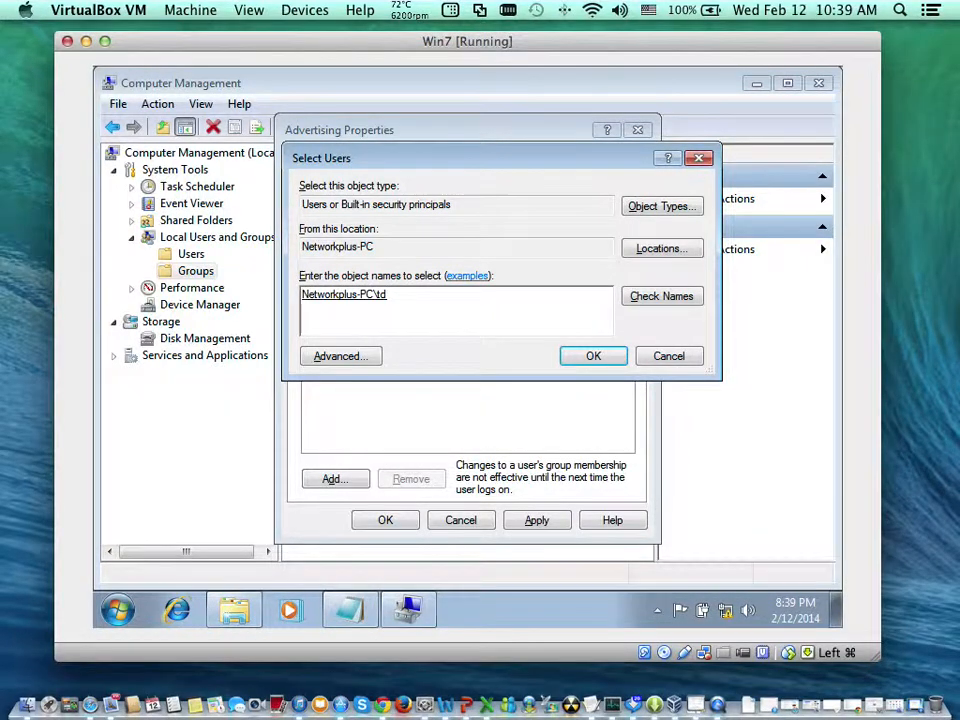
key(Return)
- Add the user account js to the Advertising group's members and confirm the group's properties
key(alt+a)
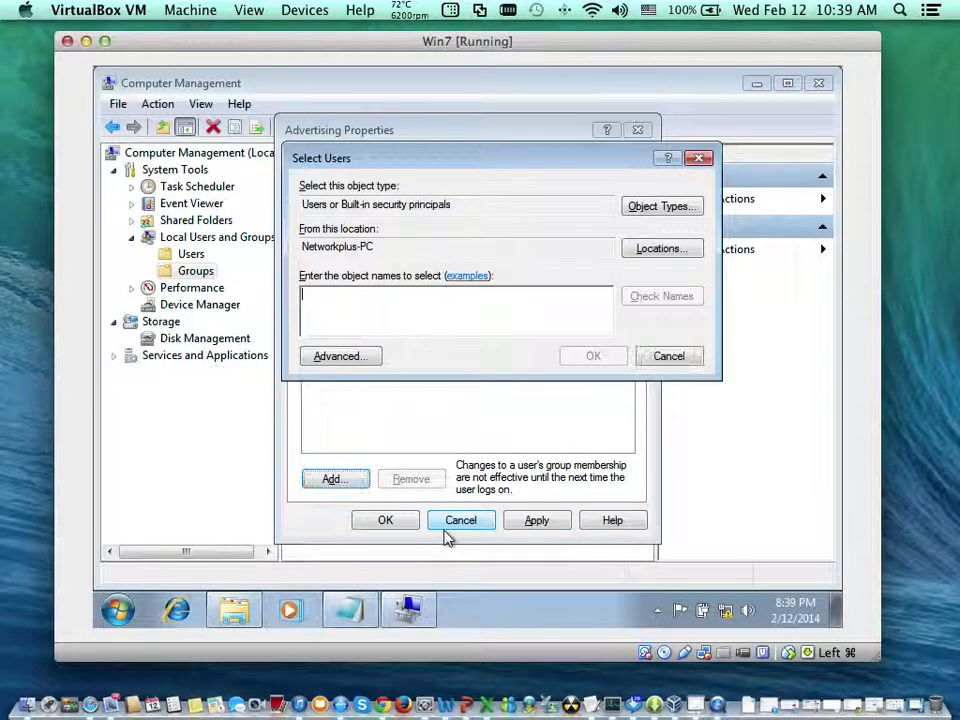
text(s)
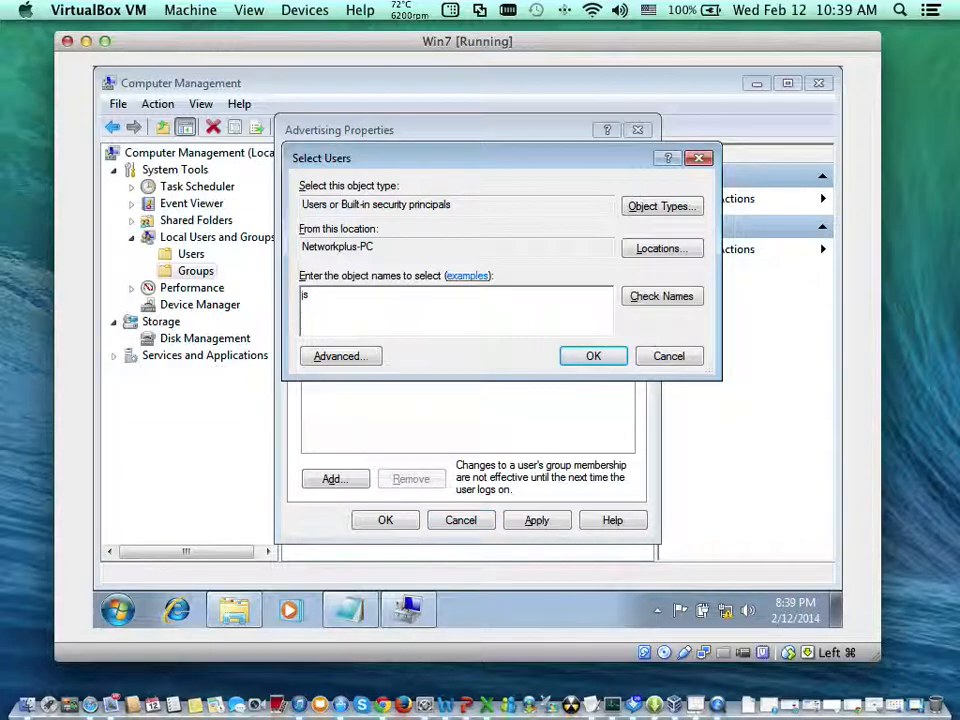
key(alt+k)
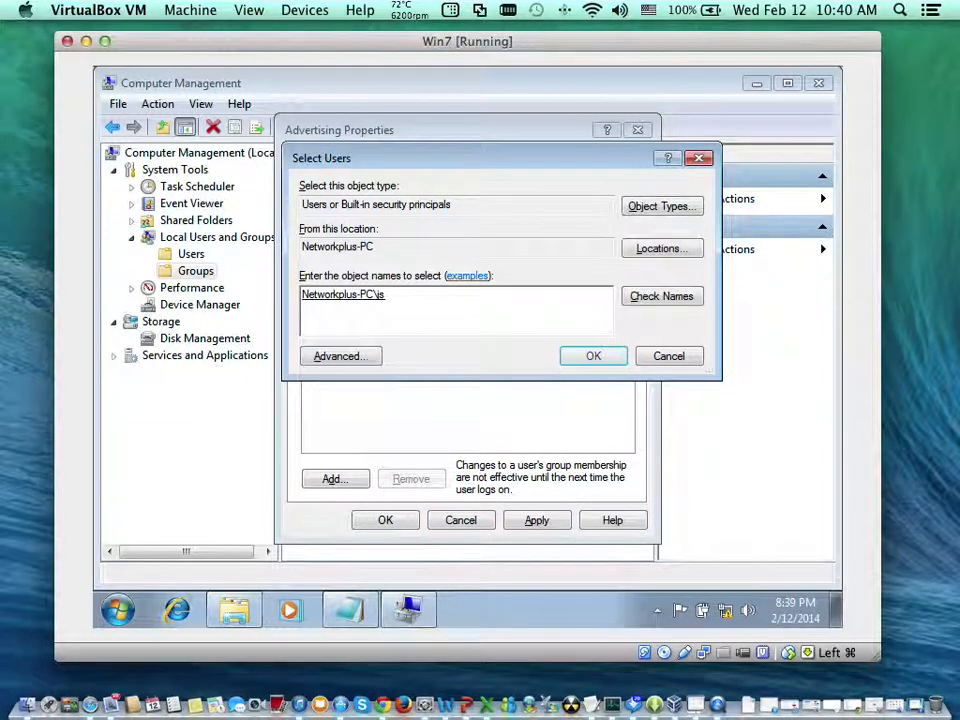
key(Return)
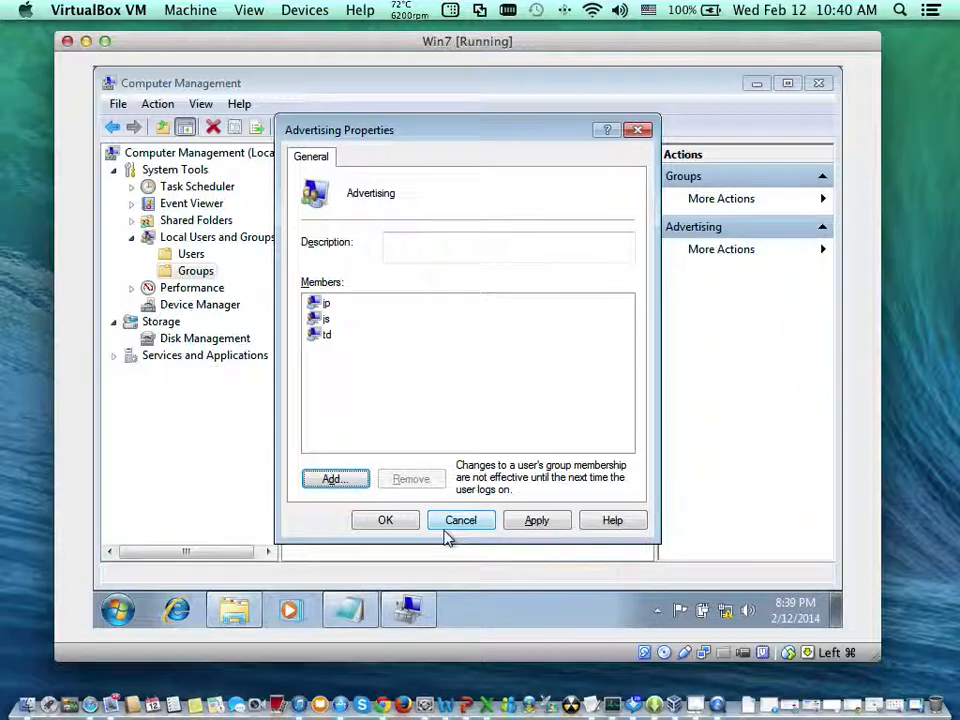
key(Tab)
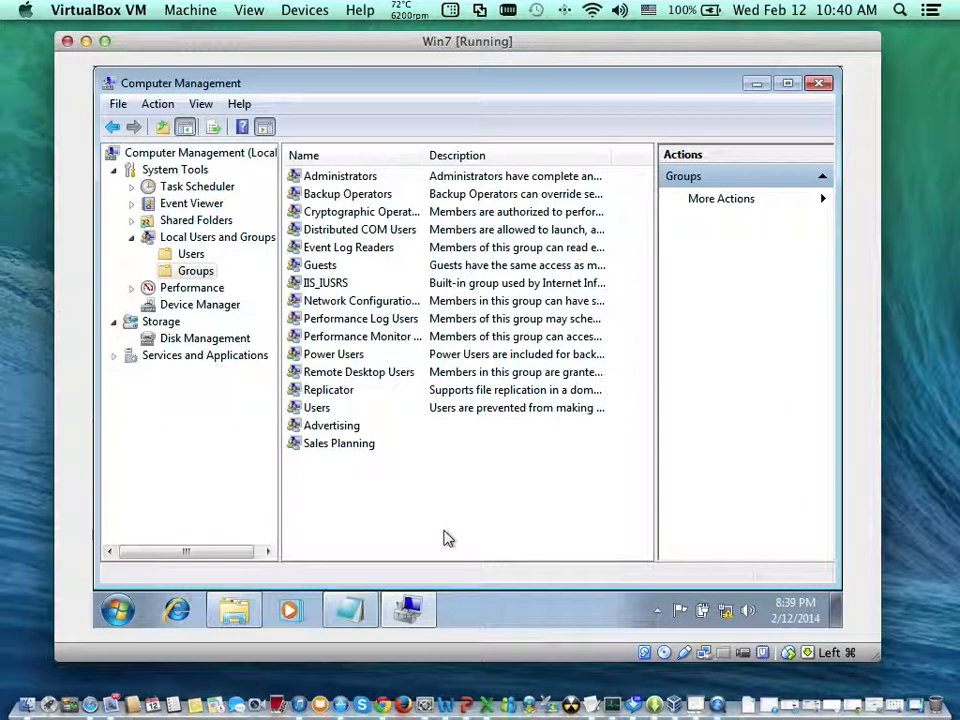
right_click(447, 538)
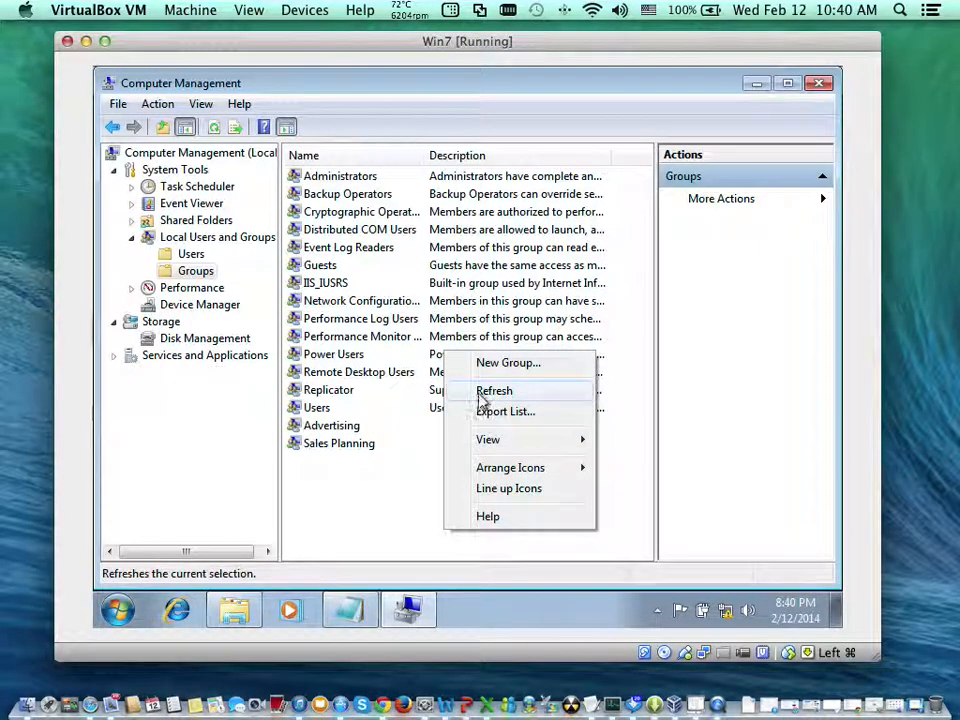
click(488, 318)
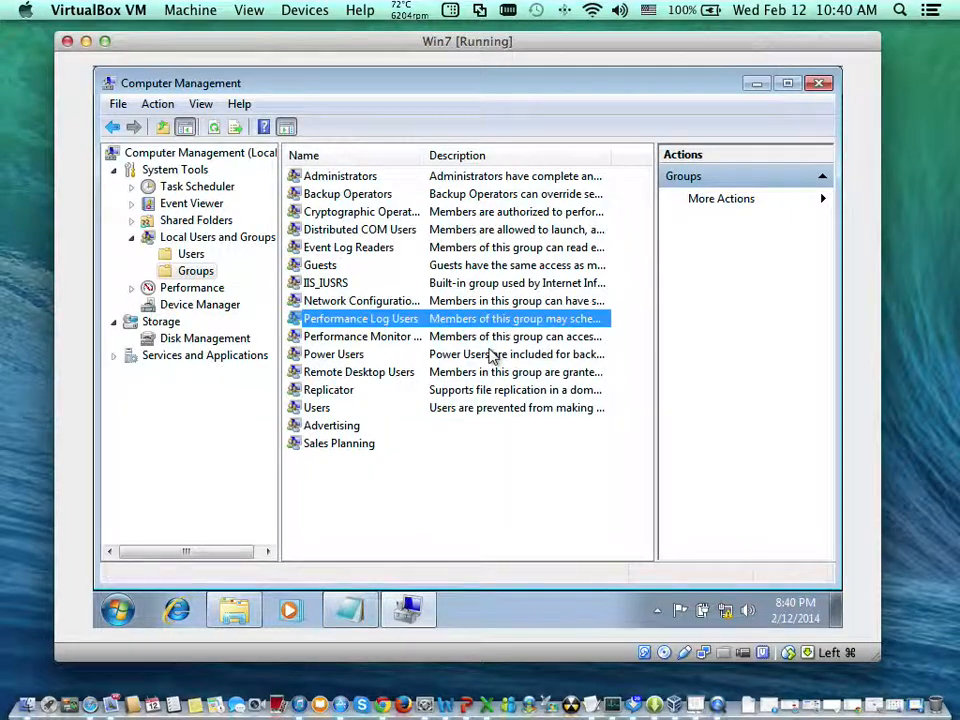
- Start a new local group named Receivables and open the user selection for its members
right_click(496, 470)
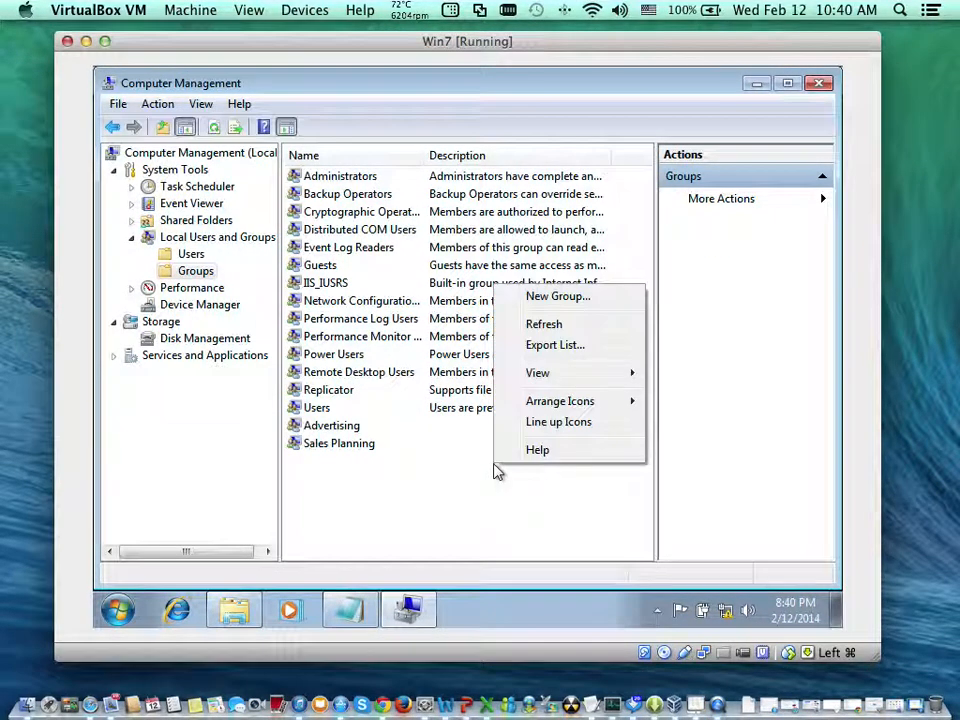
click(516, 295)
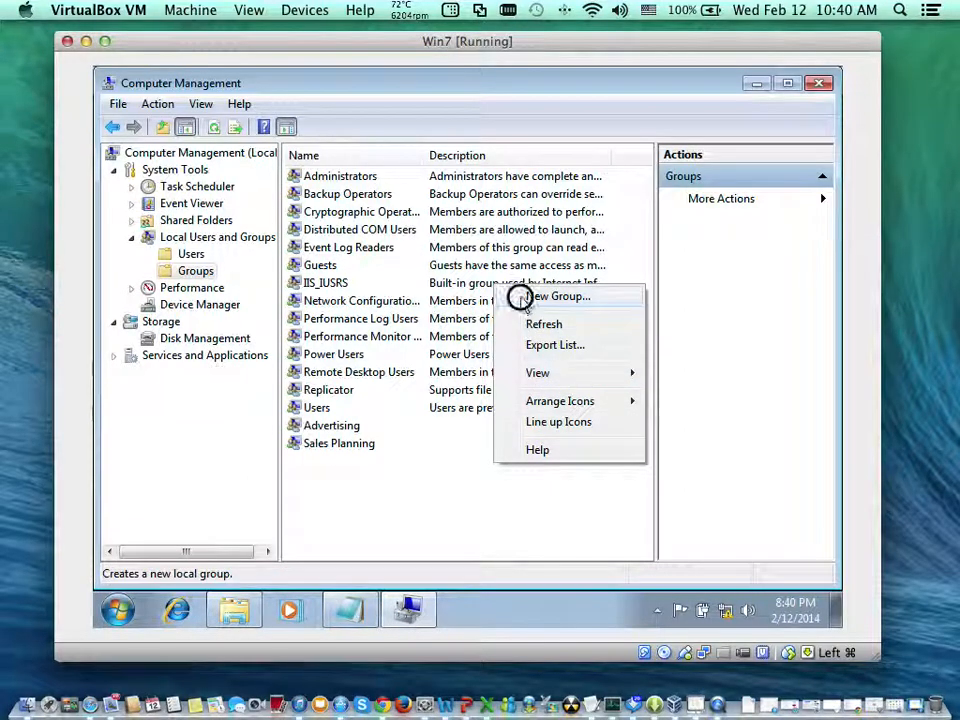
text(Rece)
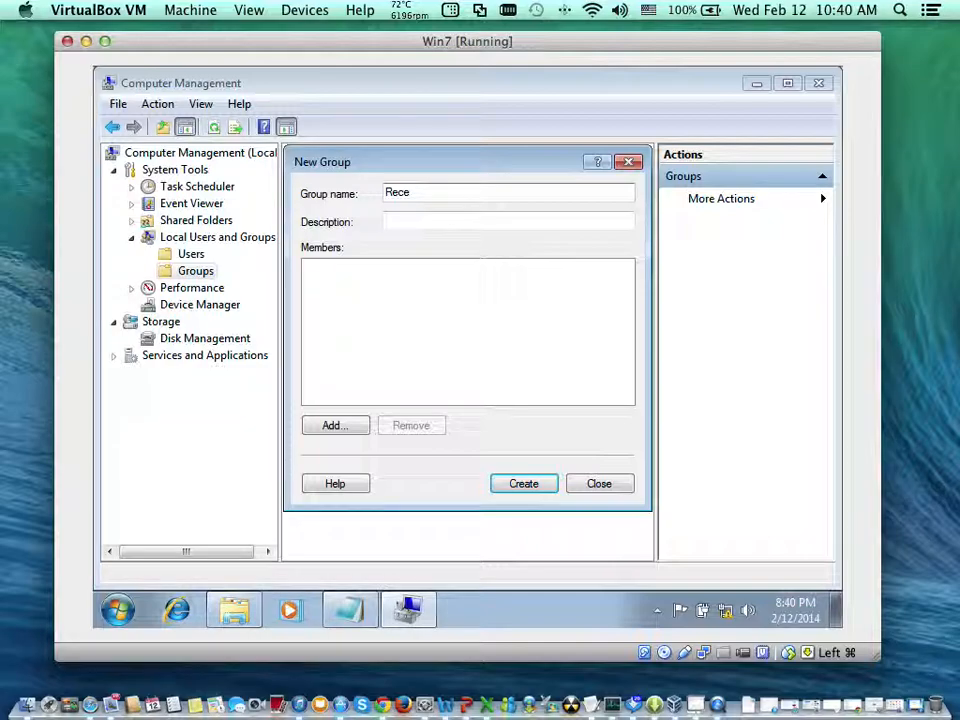
text(iv)
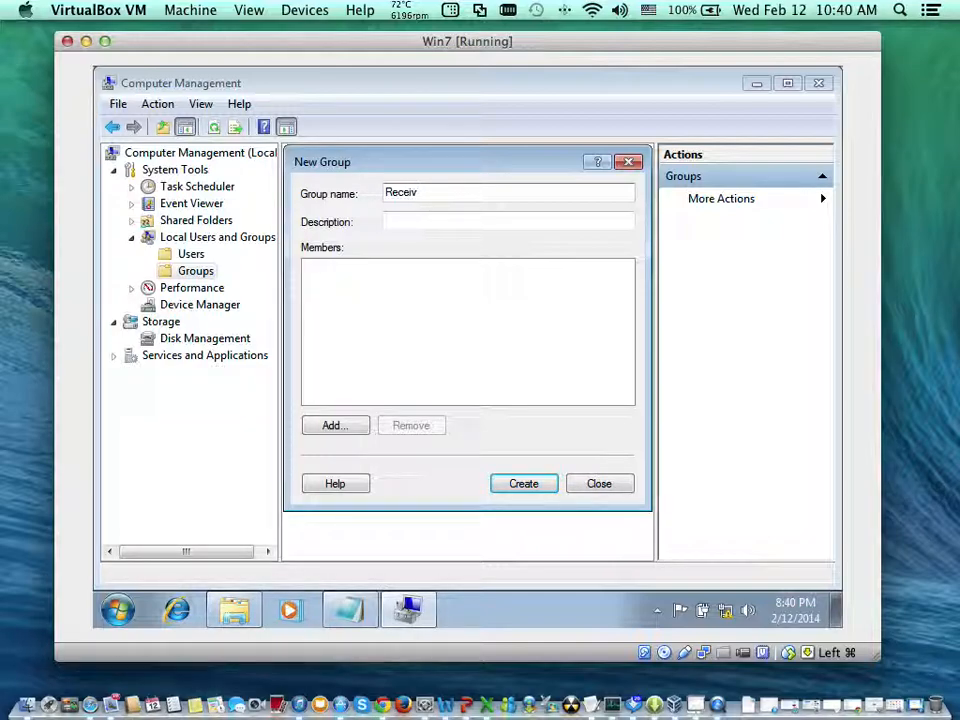
text(ab)
key(Tab)
key(Tab)
key(Tab)
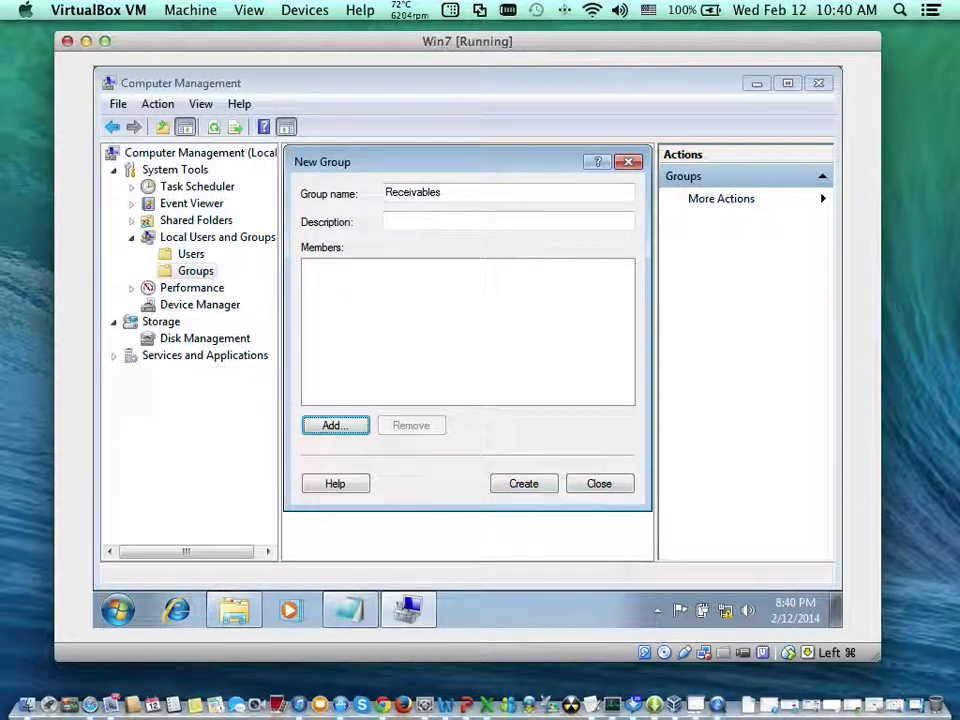
key(Return)
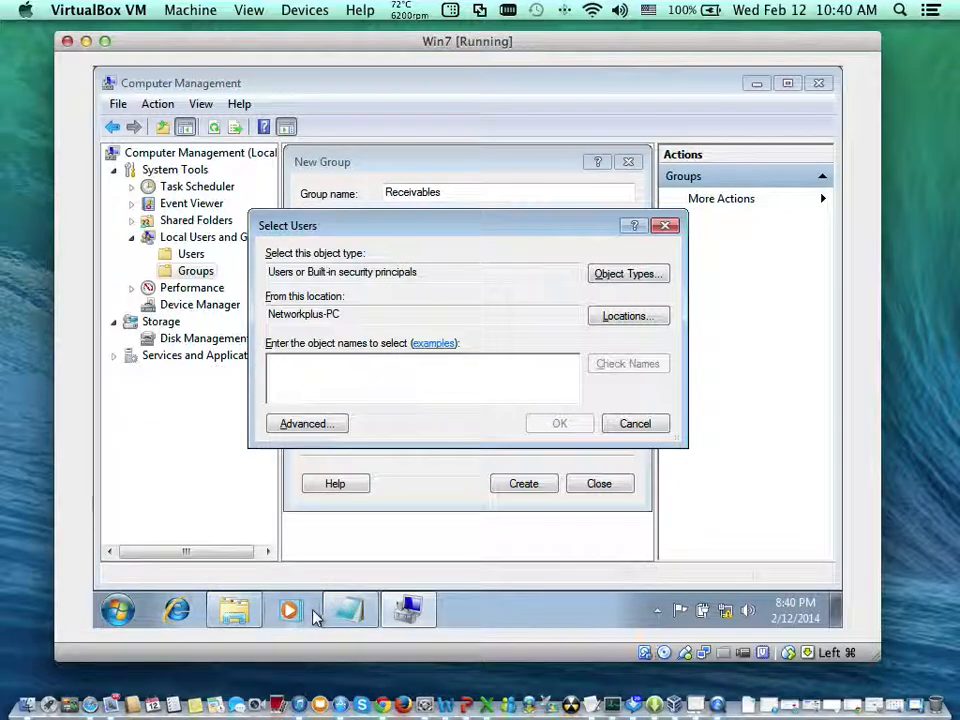
- Consult the Notepad assignment list to see which user belongs to Receivables, and return to the user selection
click(350, 621)
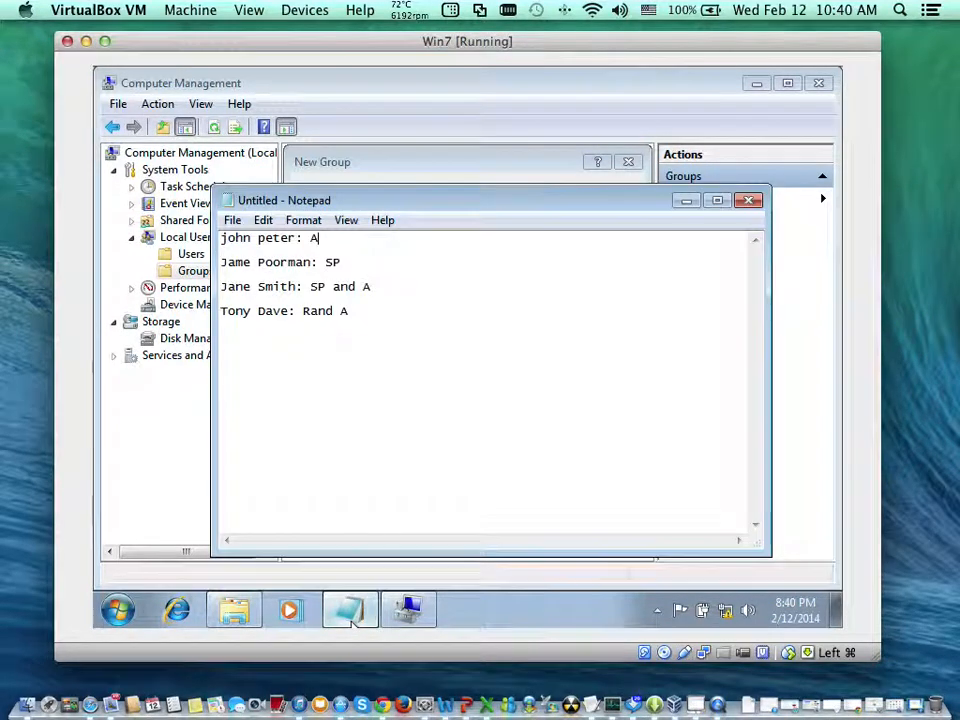
click(352, 622)
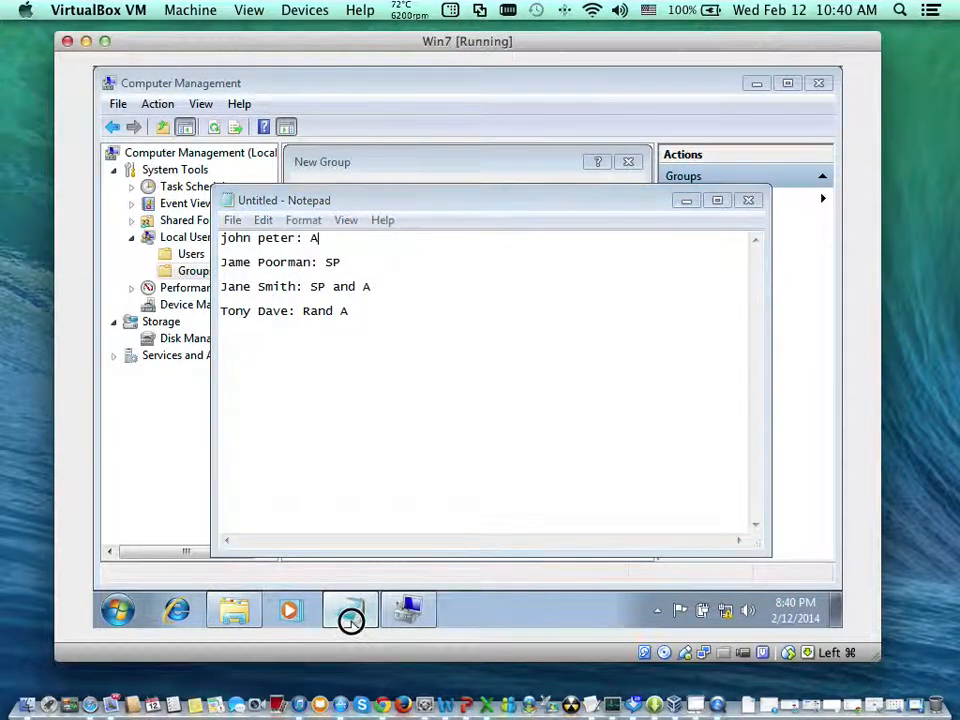
click(354, 619)
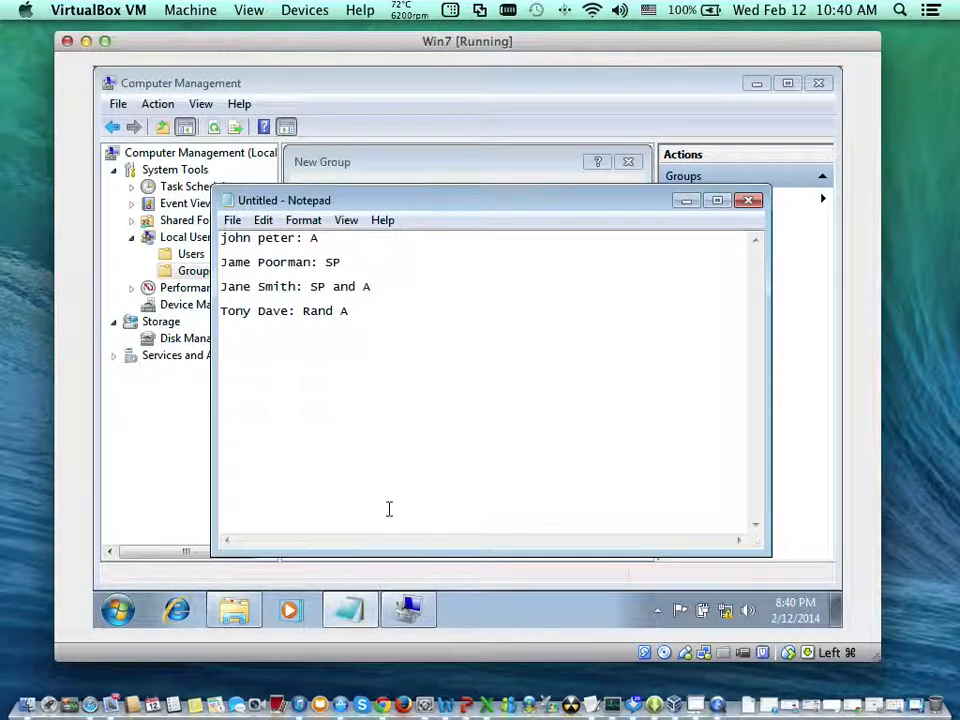
click(348, 612)
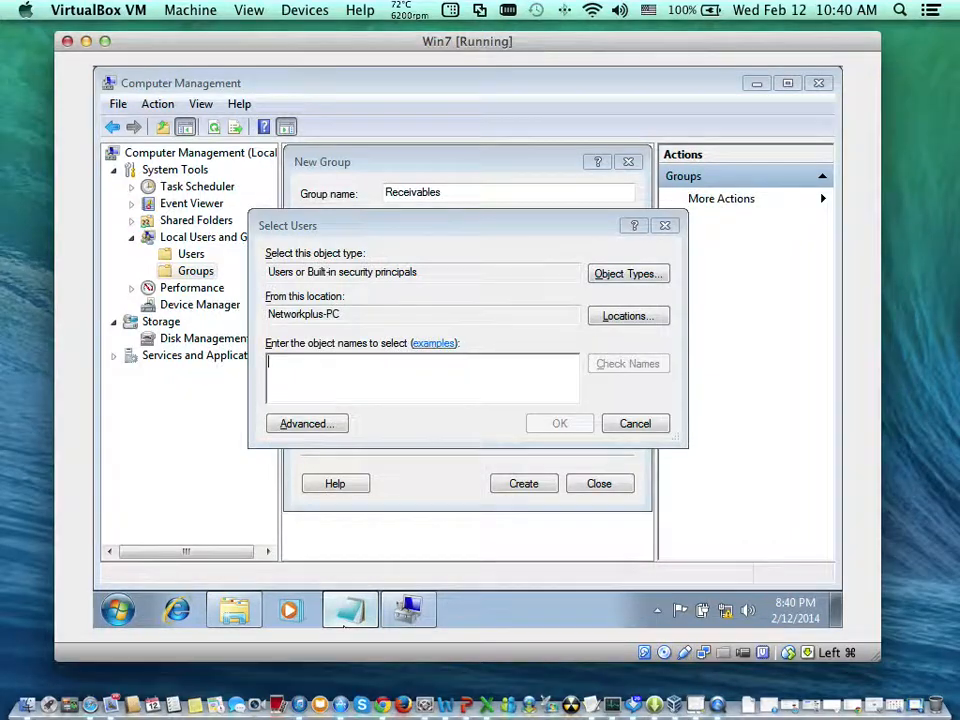
click(348, 612)
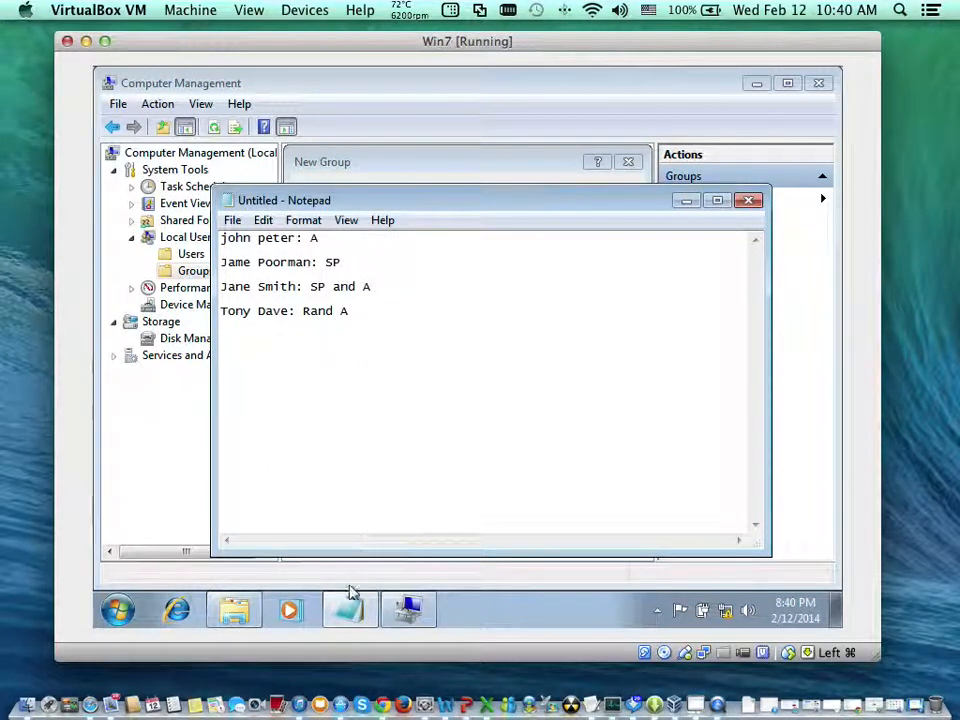
click(346, 614)
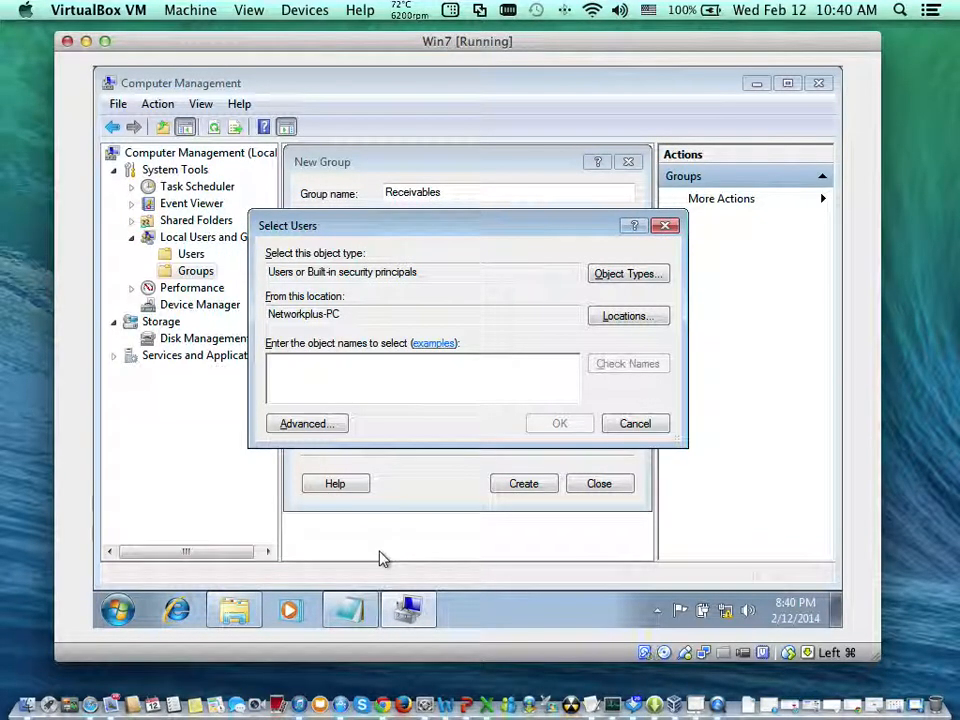
- Add the user account td as a member, checking the name first, and create the Receivables group
text(td)
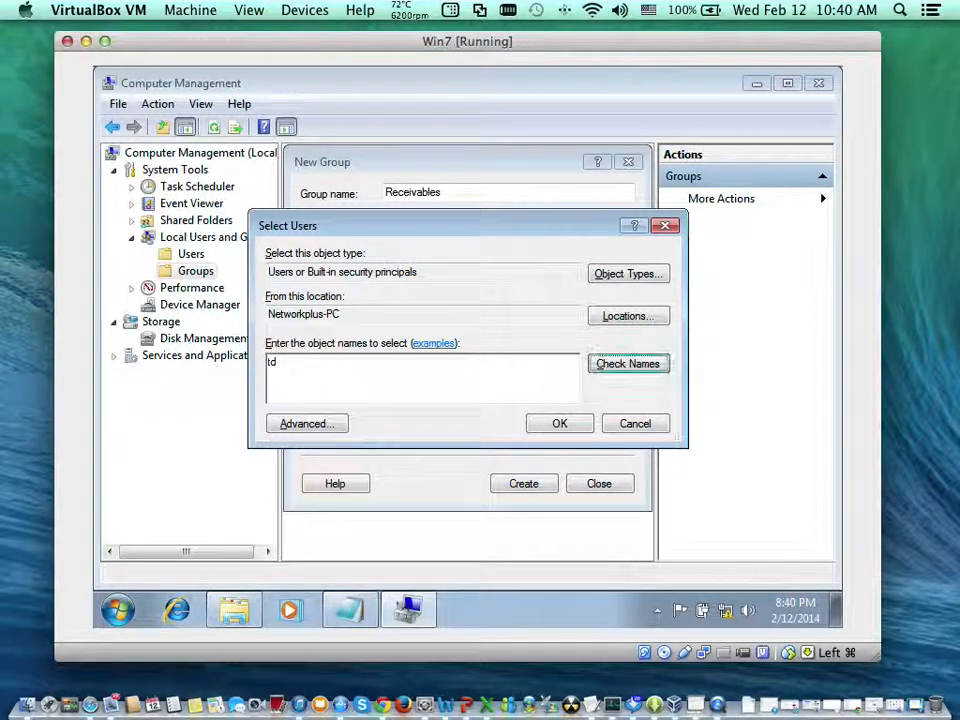
key(Return)
key(Return)
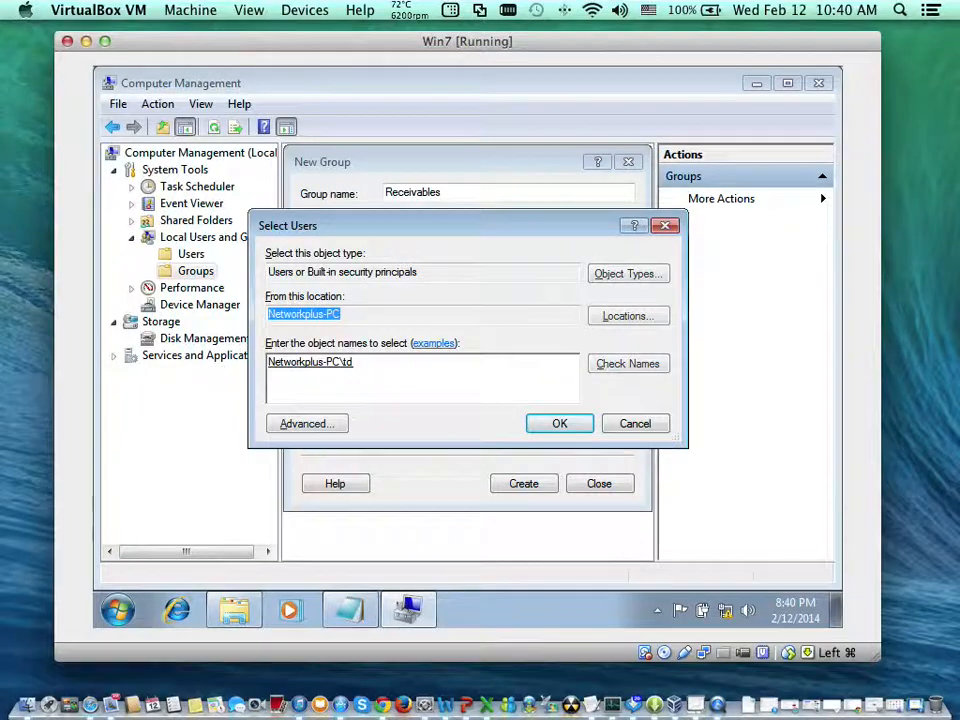
key(Tab)
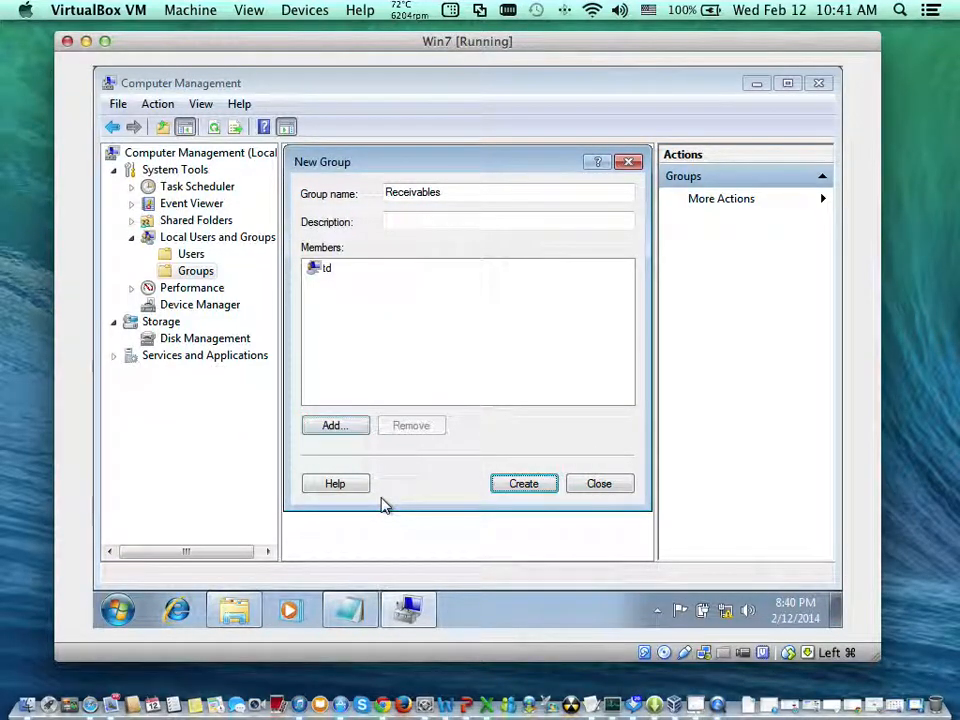
key(Return)
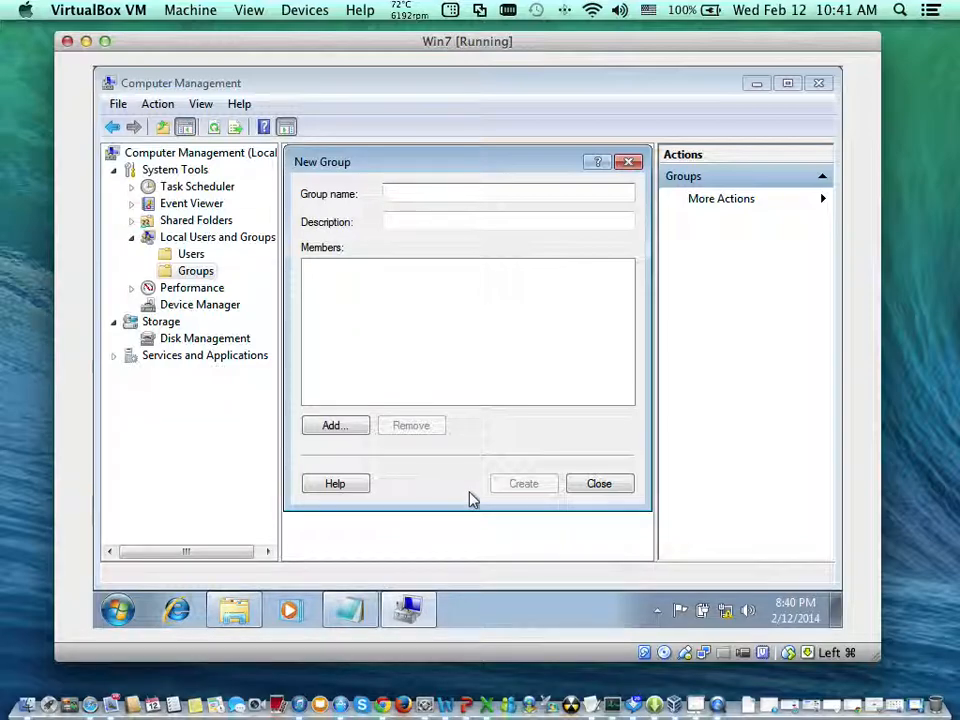
click(593, 489)
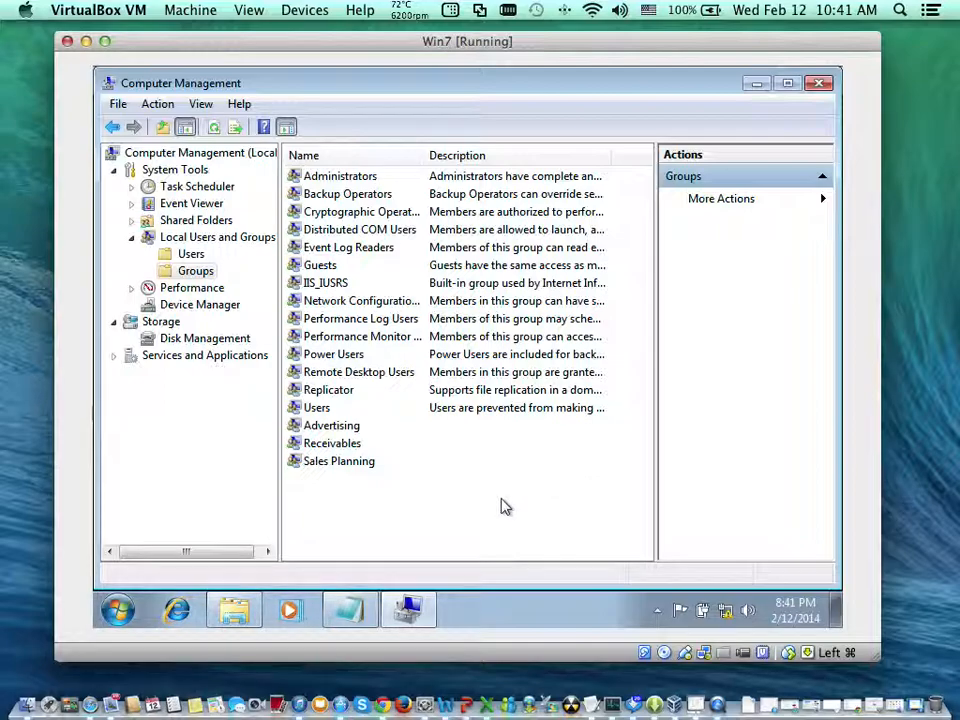
- Switch to the Docs folder in Windows Explorer and open the properties of the Marketing and Finance folder
click(236, 610)
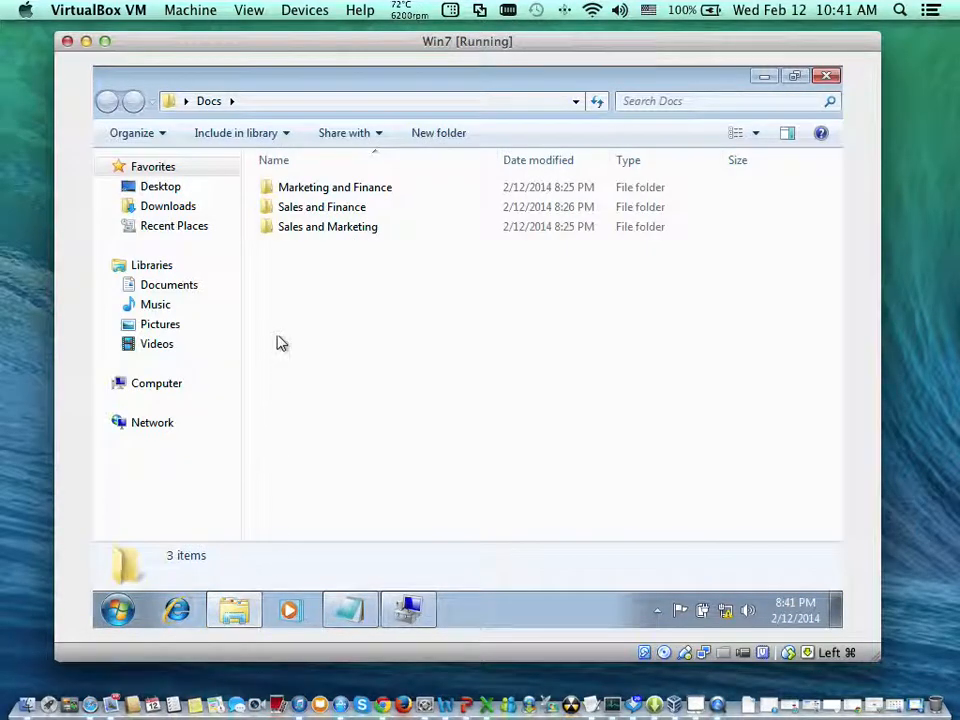
click(337, 195)
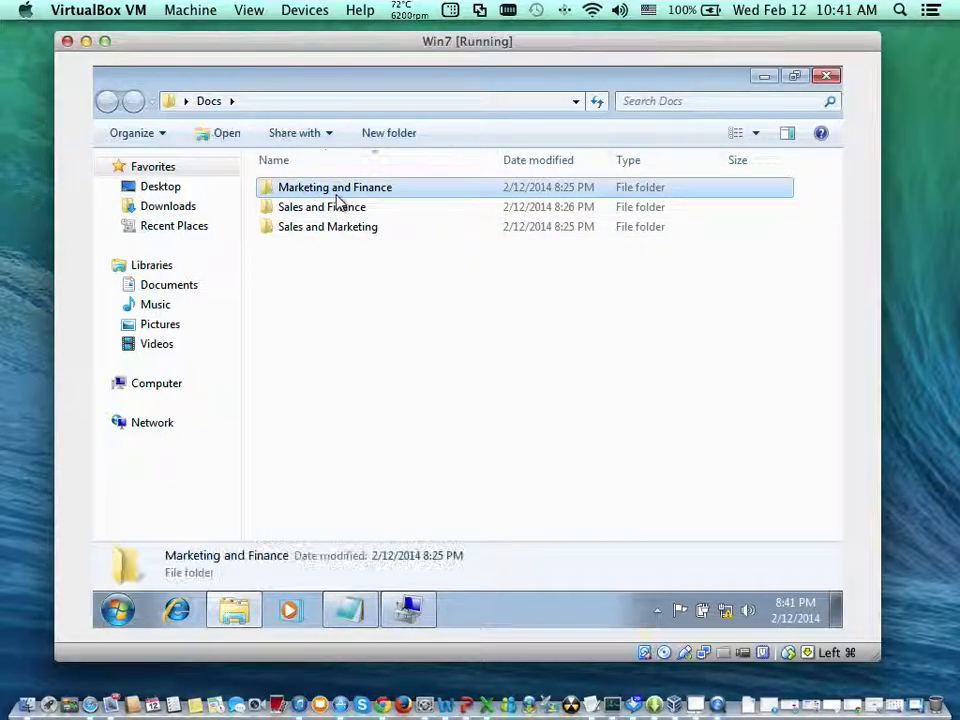
right_click(337, 196)
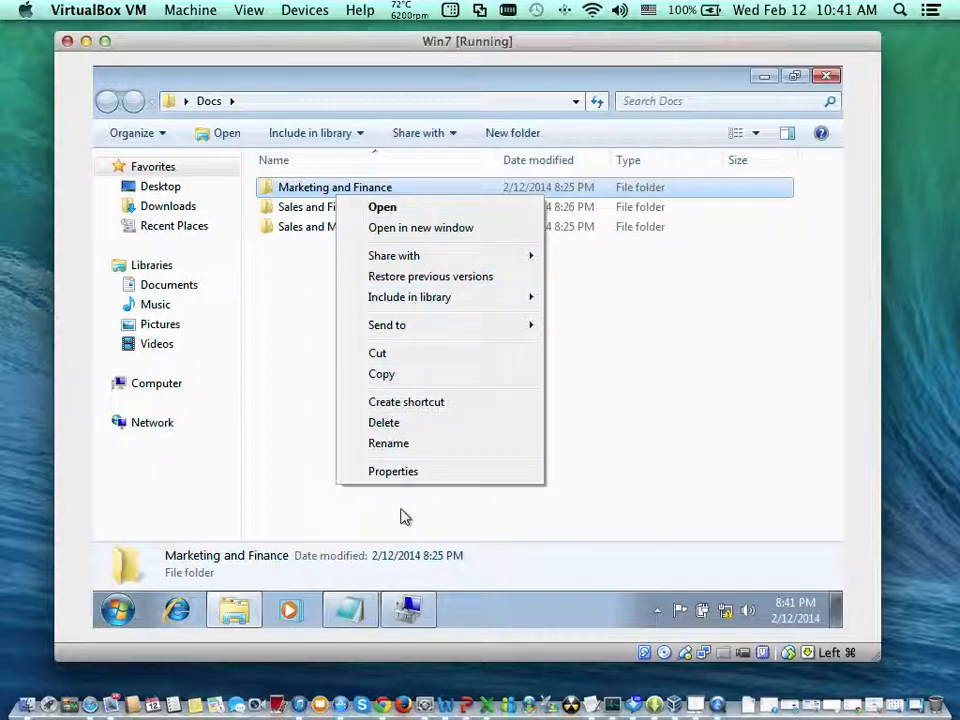
click(403, 476)
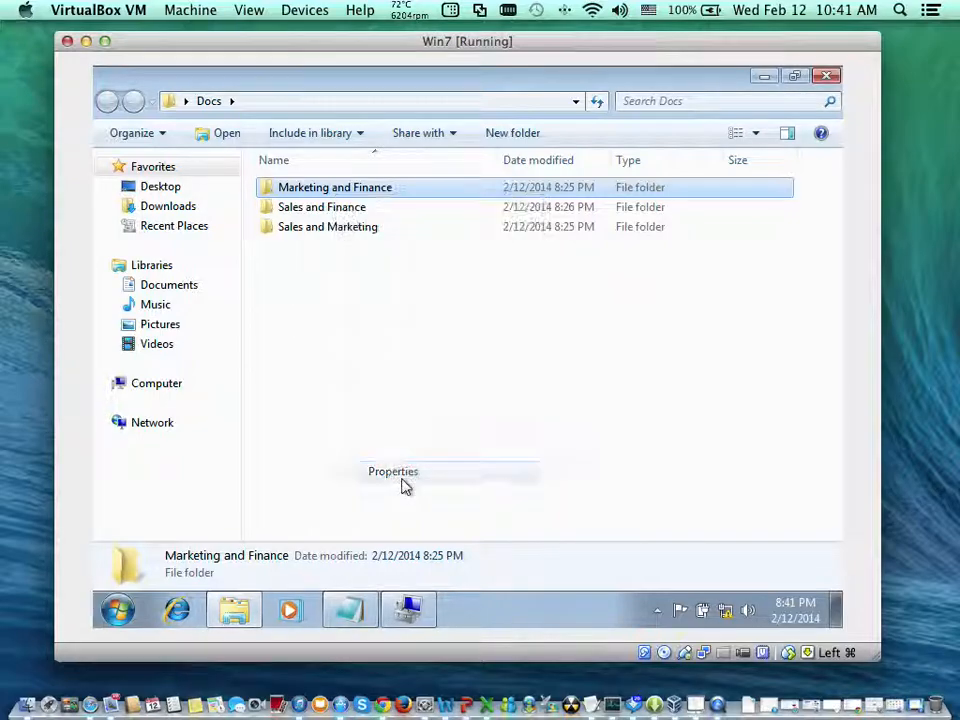